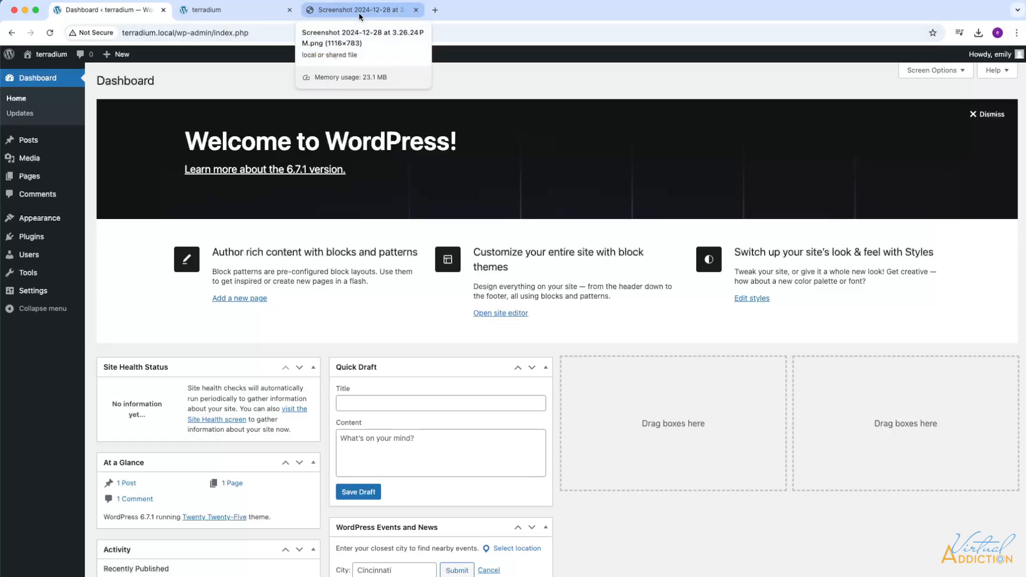
Step: Glance at the Terradium sitemap screenshot, then dismiss the dashboard Welcome banner
left_click(358, 12)
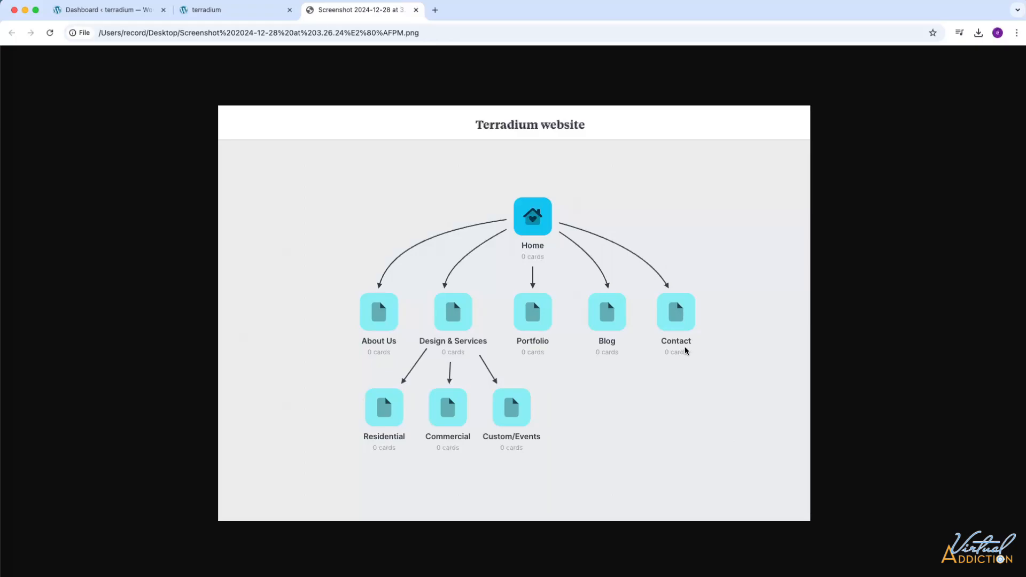
left_click(107, 10)
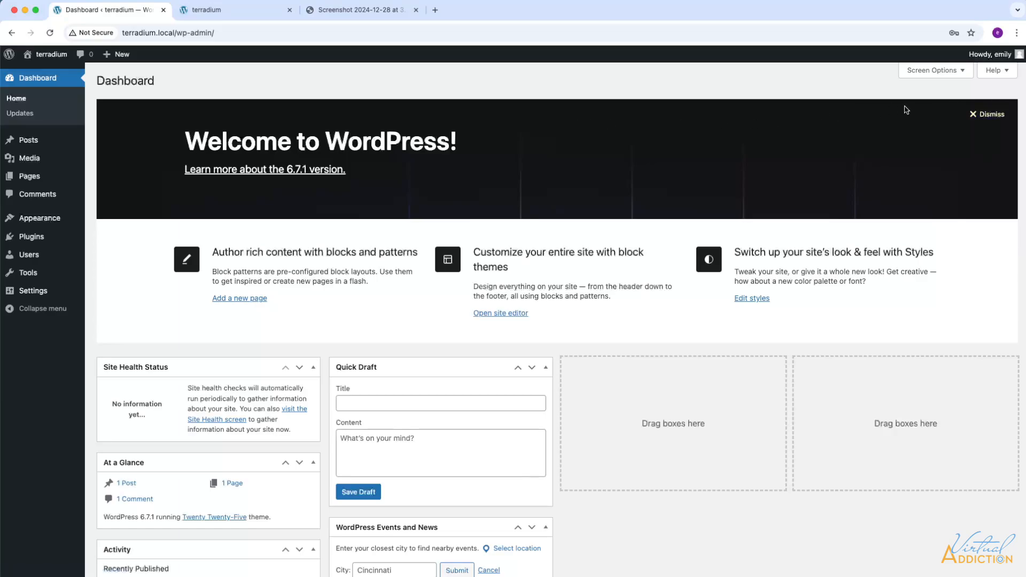
left_click(986, 114)
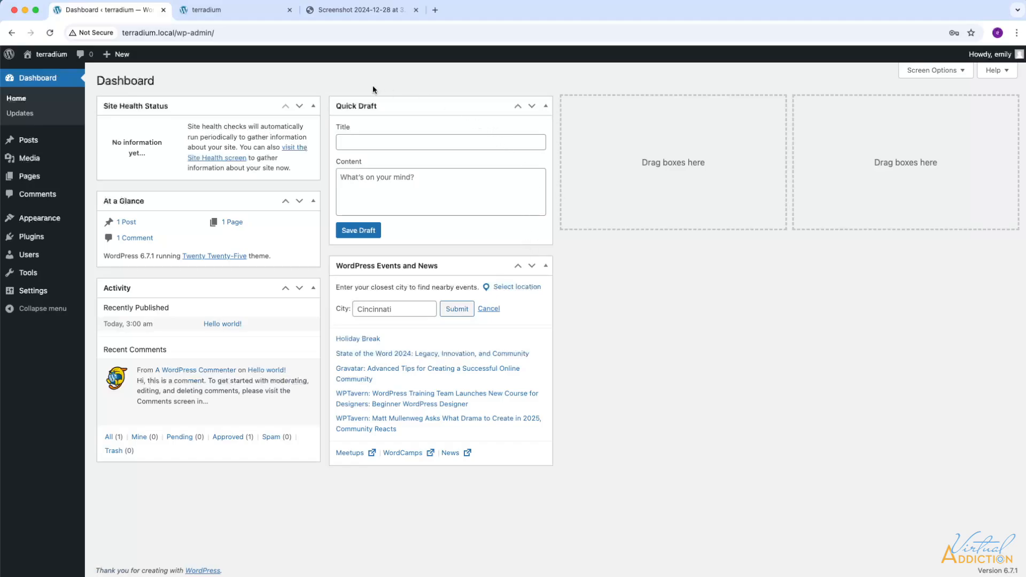
Step: Hide the WordPress Events and News widget and move Activity into the third column
left_click(949, 76)
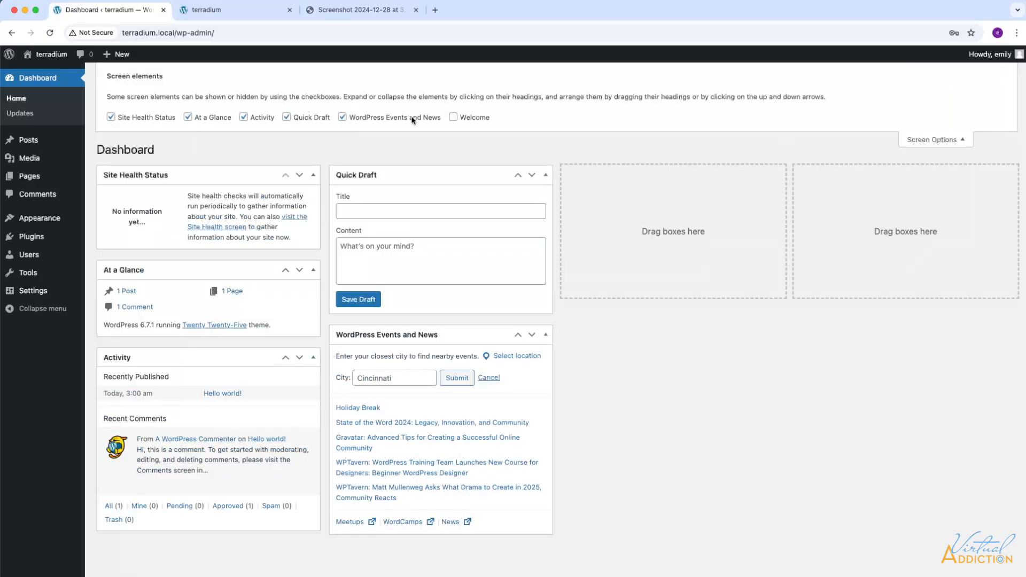
left_click(342, 118)
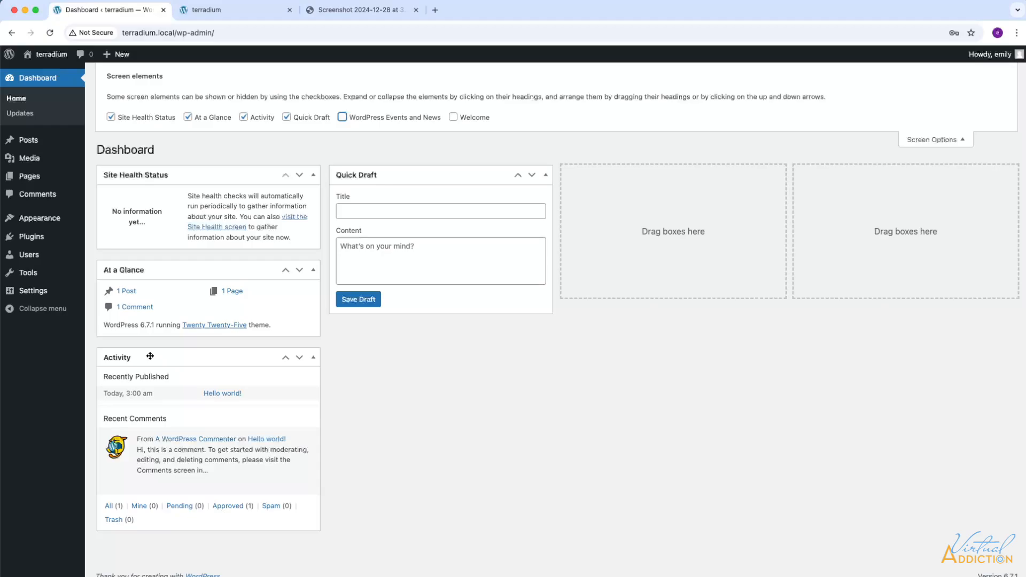
left_click_drag(147, 356, 618, 172)
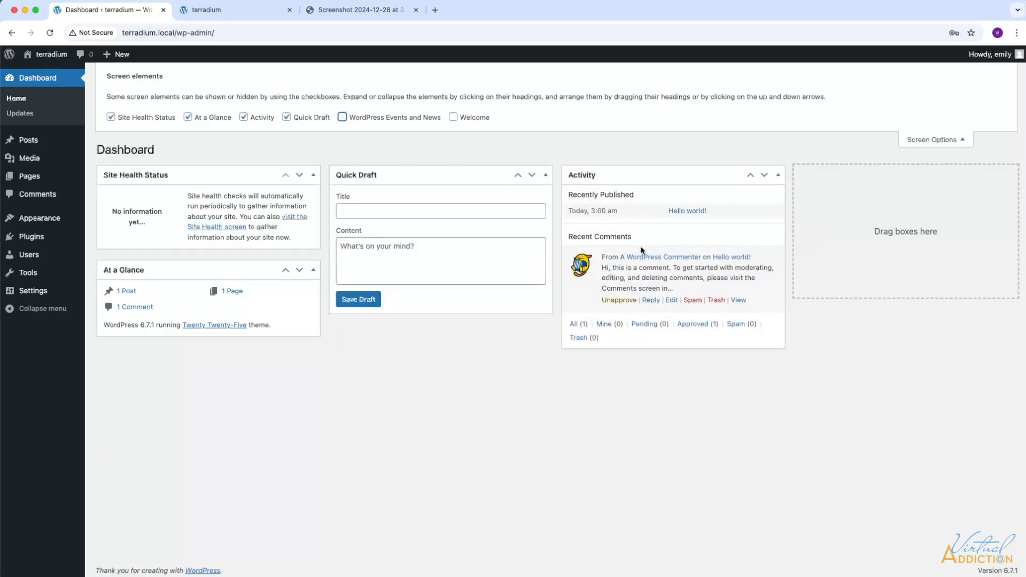
left_click(936, 140)
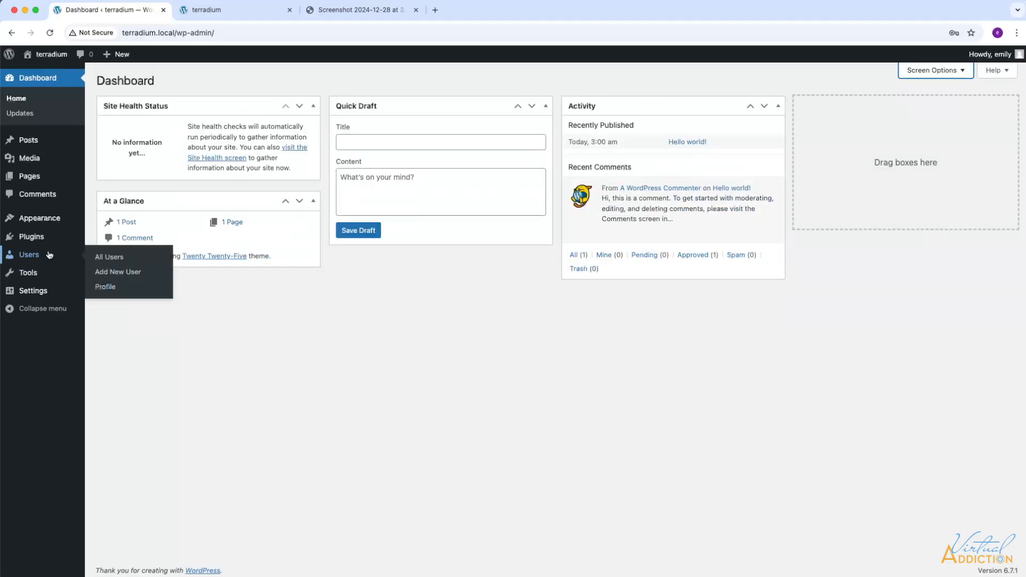
mouse_move(33, 240)
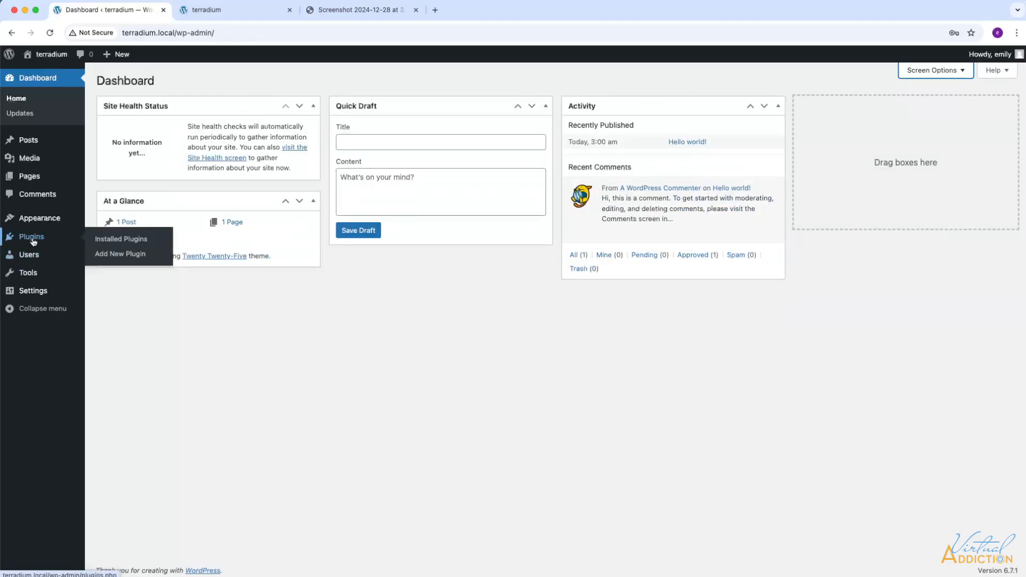
Step: Install and activate the Simple Local Avatars plugin
left_click(119, 259)
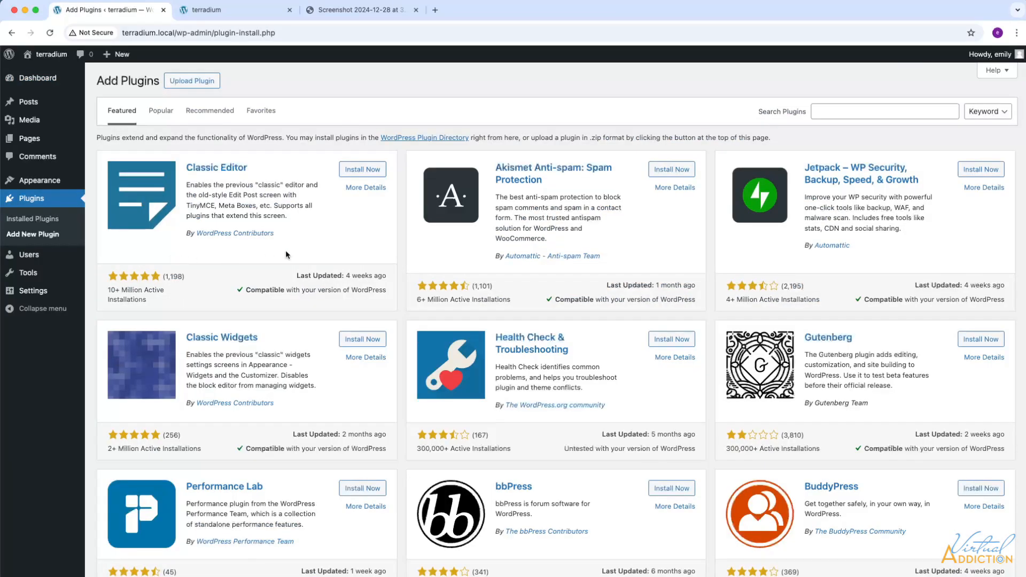
left_click(828, 112)
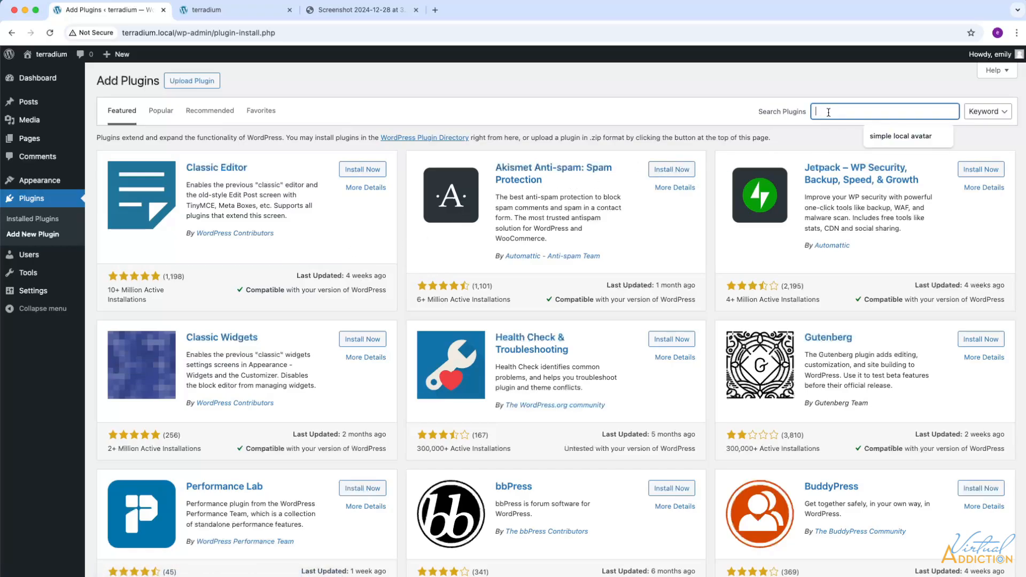
type("simple local avatar")
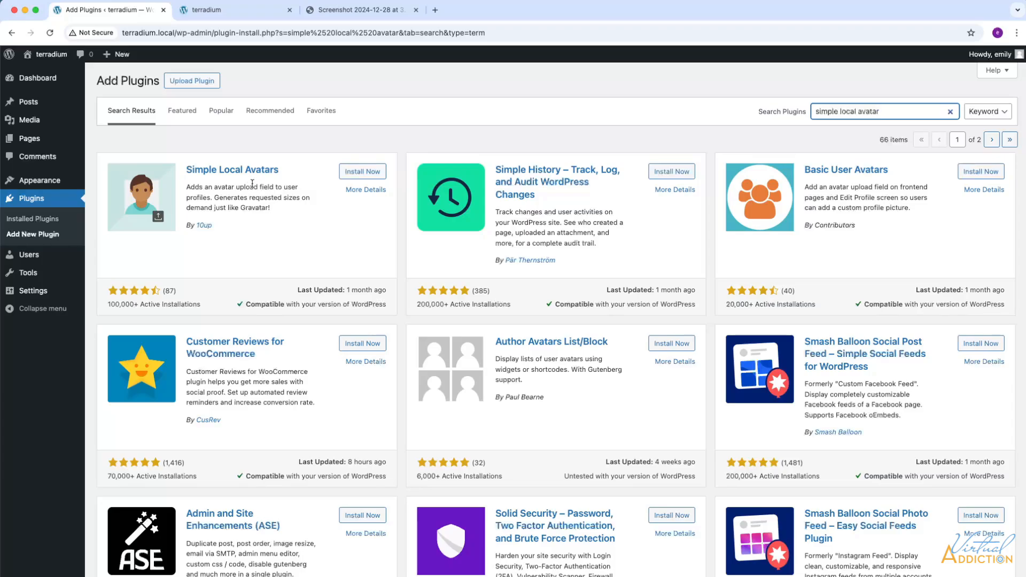
left_click(356, 172)
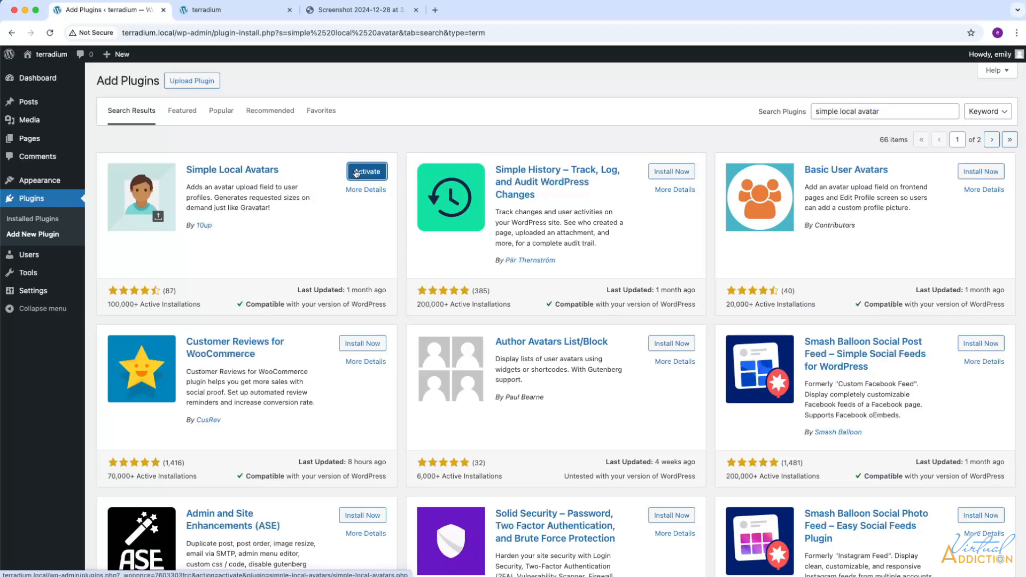
left_click(356, 171)
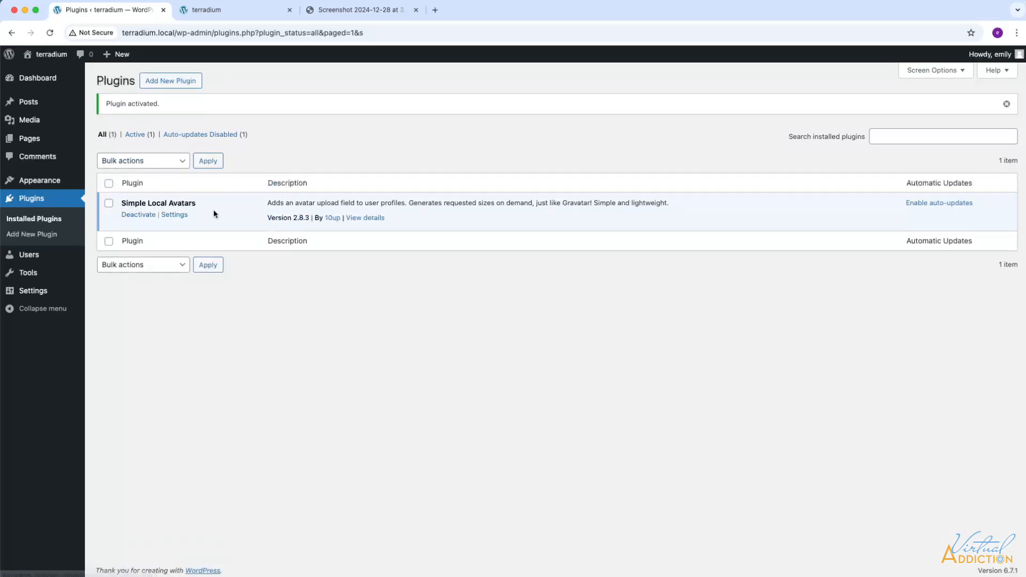
Step: Install and activate the Safe SVG plugin
left_click(168, 81)
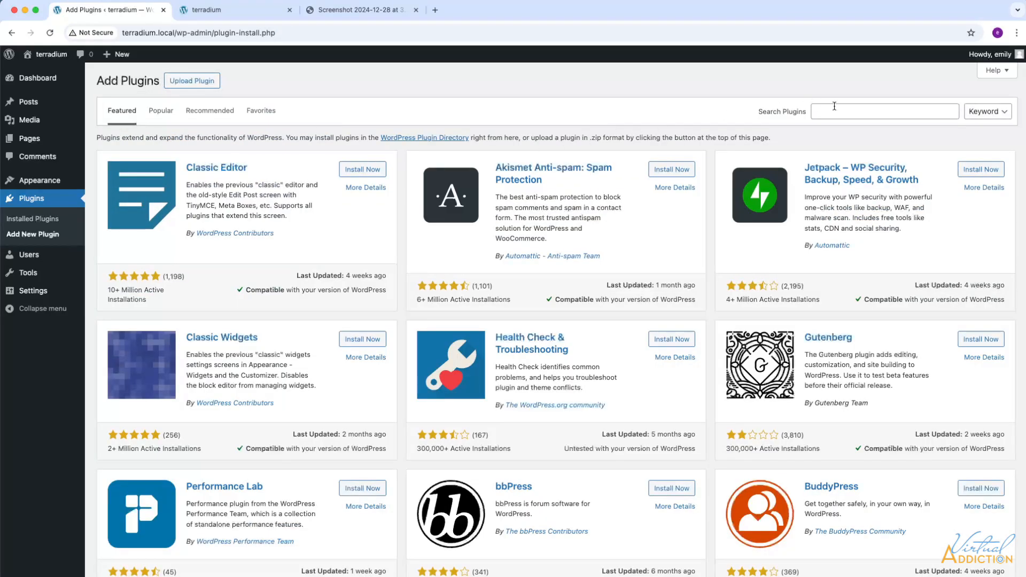
left_click(829, 111)
type("safe")
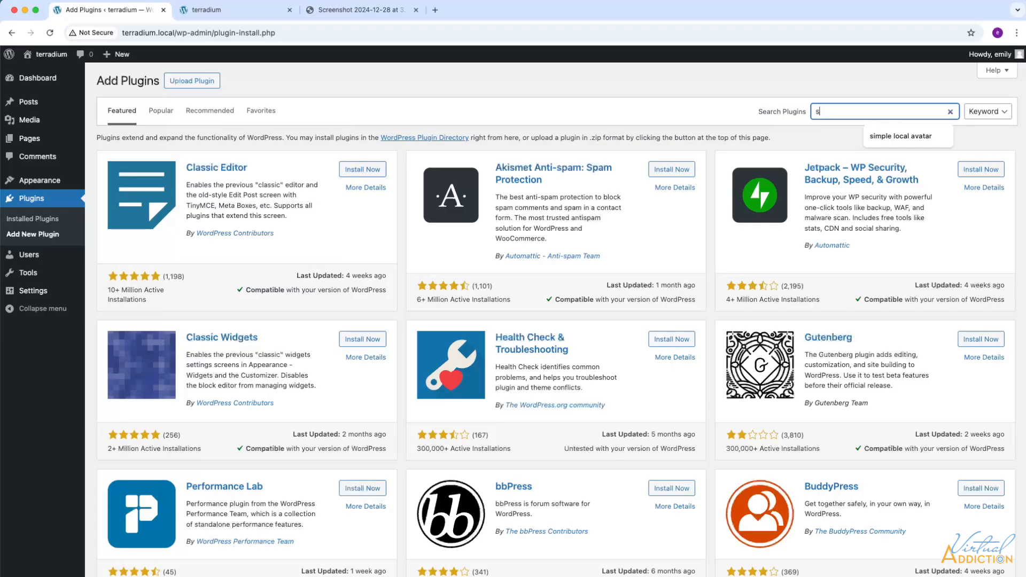
type(" svg")
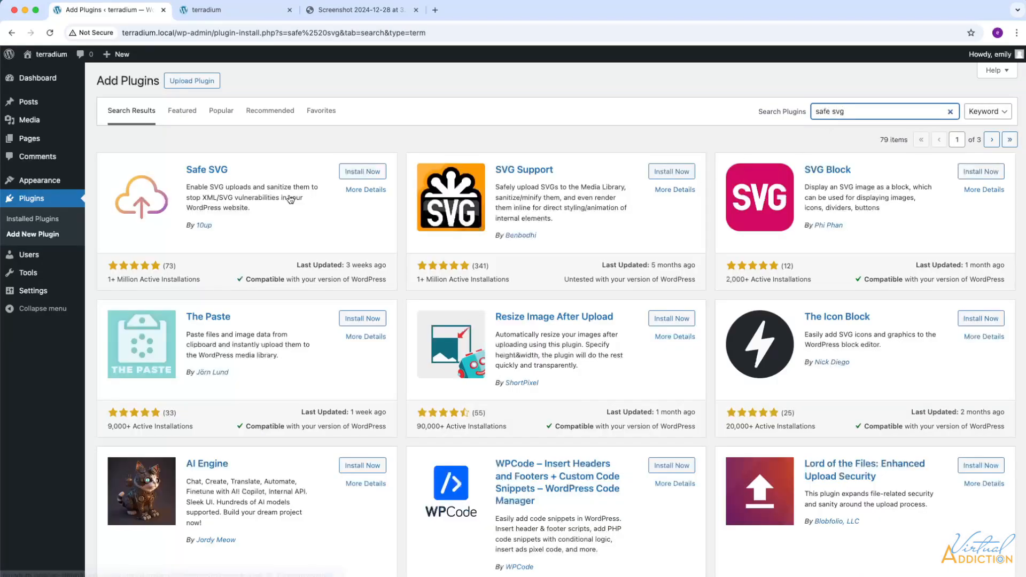
left_click(366, 177)
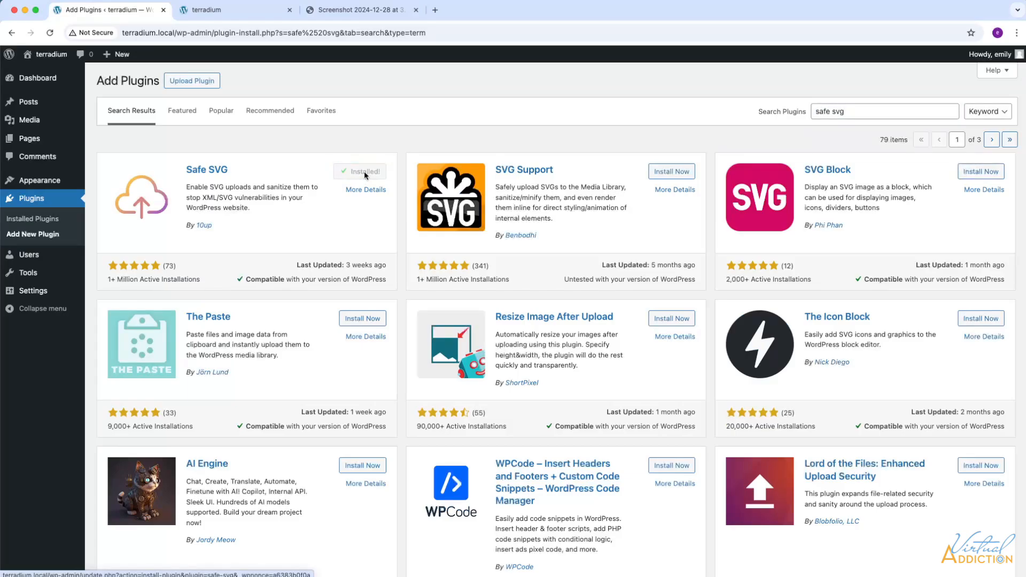
left_click(365, 172)
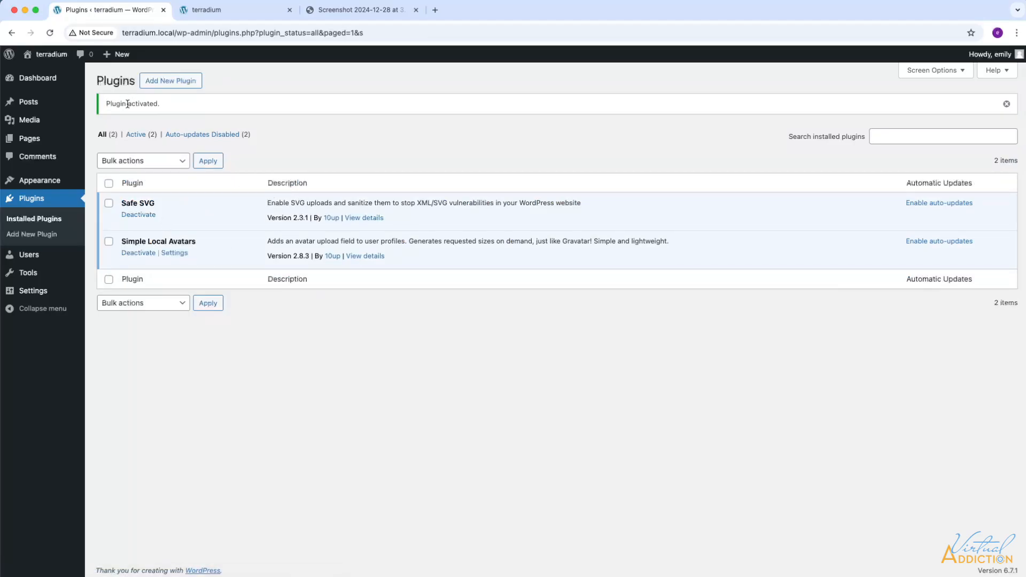
Step: Install and activate the Custom Fonts plugin
left_click(174, 80)
left_click(818, 111)
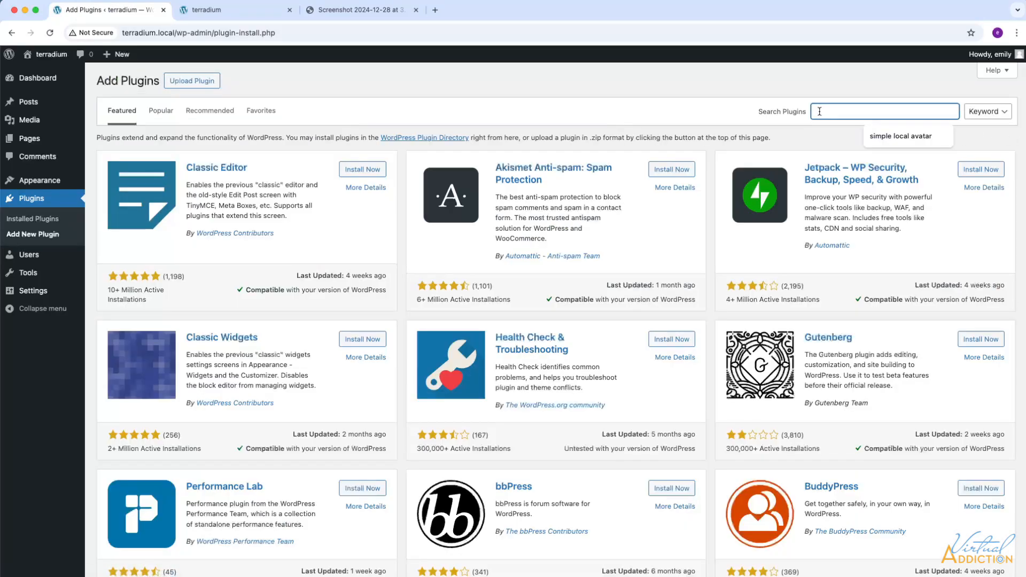
type("custom fonts")
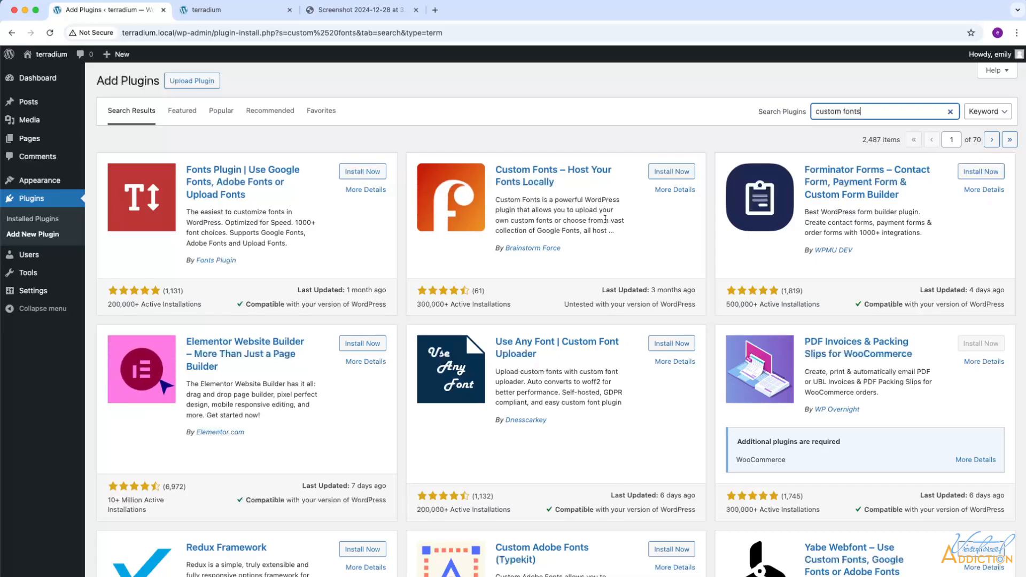
left_click(659, 172)
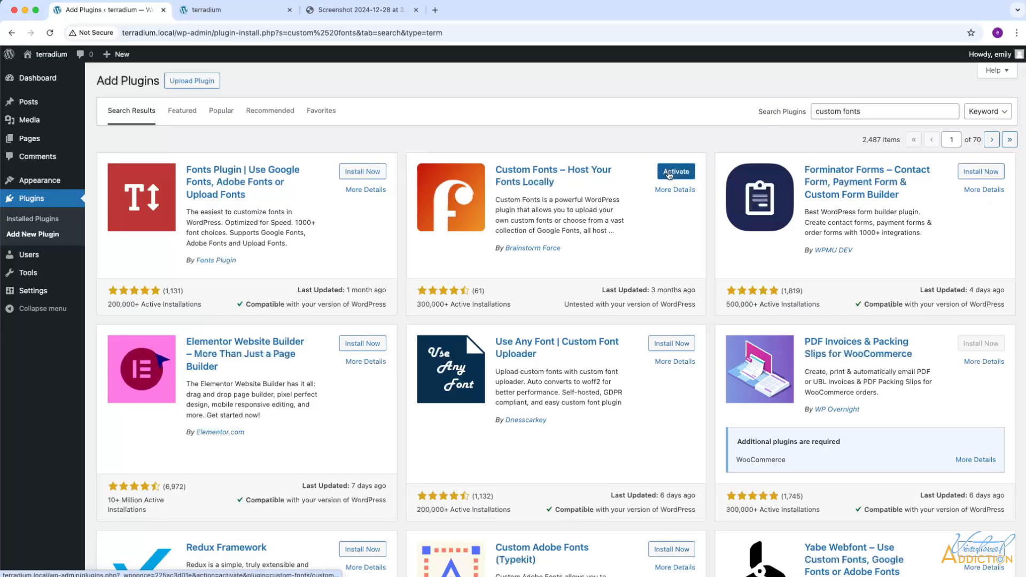
left_click(668, 175)
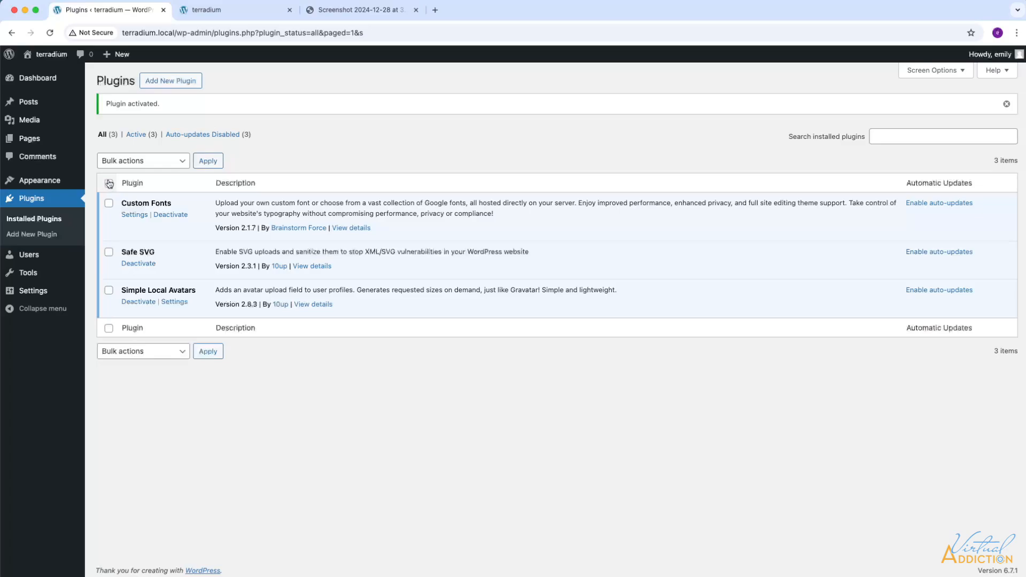
mouse_move(36, 124)
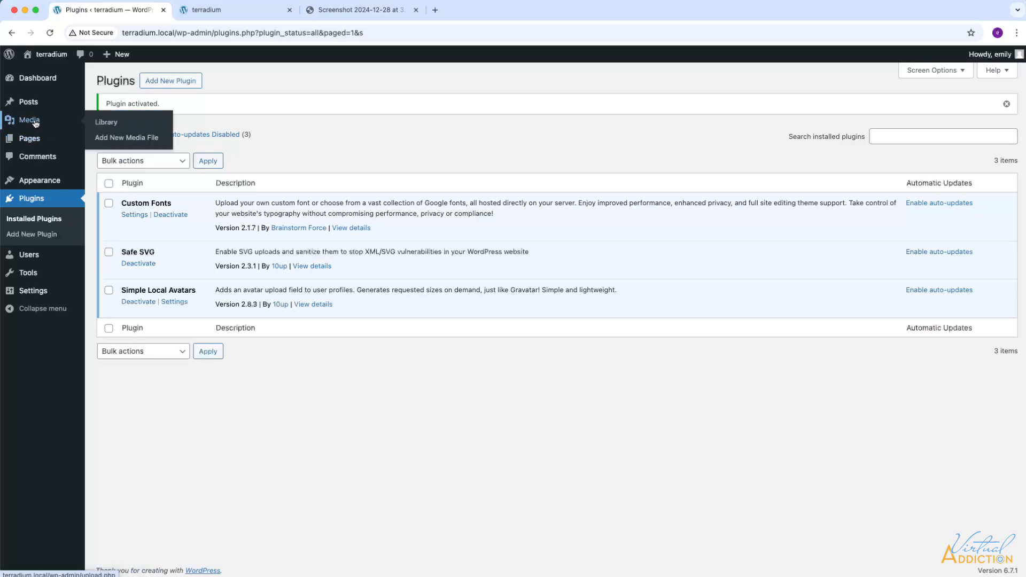
Step: Upload all files in the website media folder, including images, SVGs and two videos
left_click(126, 139)
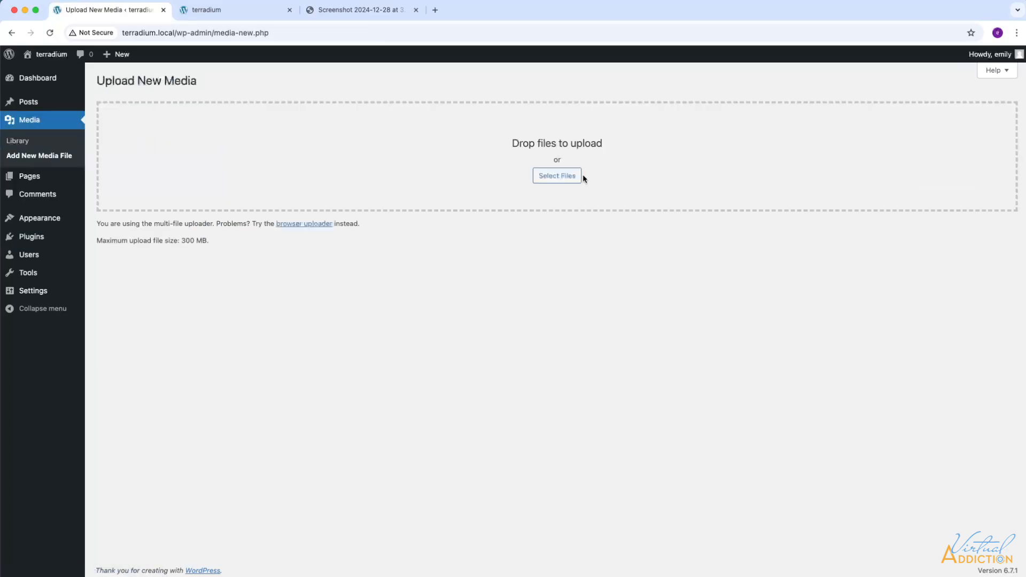
left_click(553, 179)
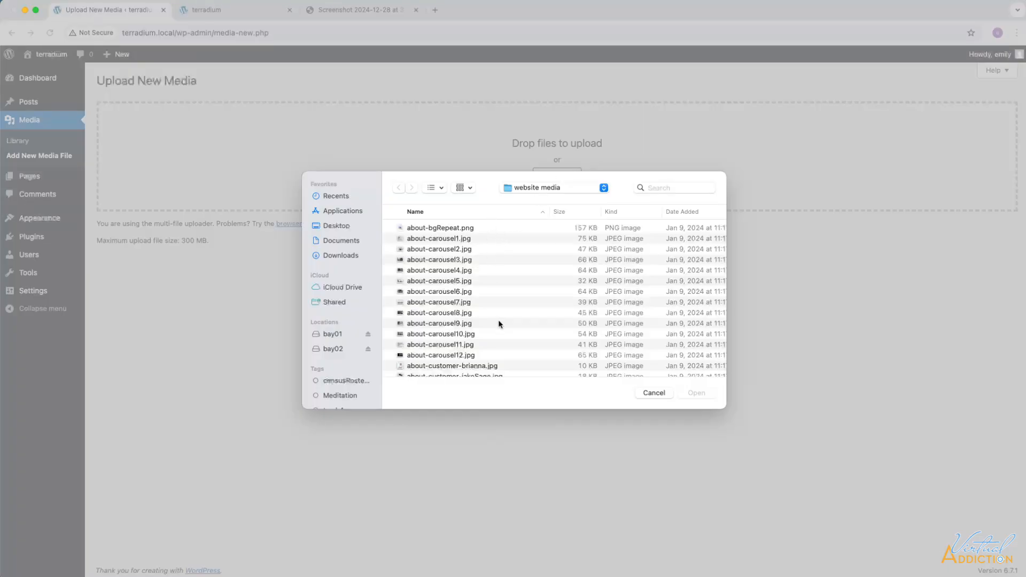
scroll(450, 237, "up", 1)
left_click(446, 228)
scroll(489, 291, "down", 10)
scroll(489, 293, "down", 15)
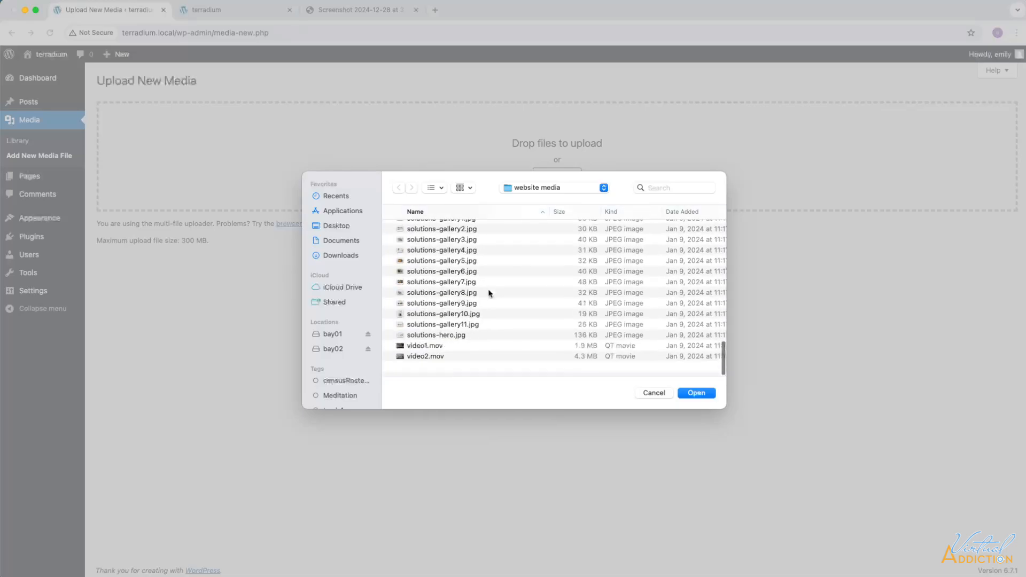
left_click(428, 367, "shift")
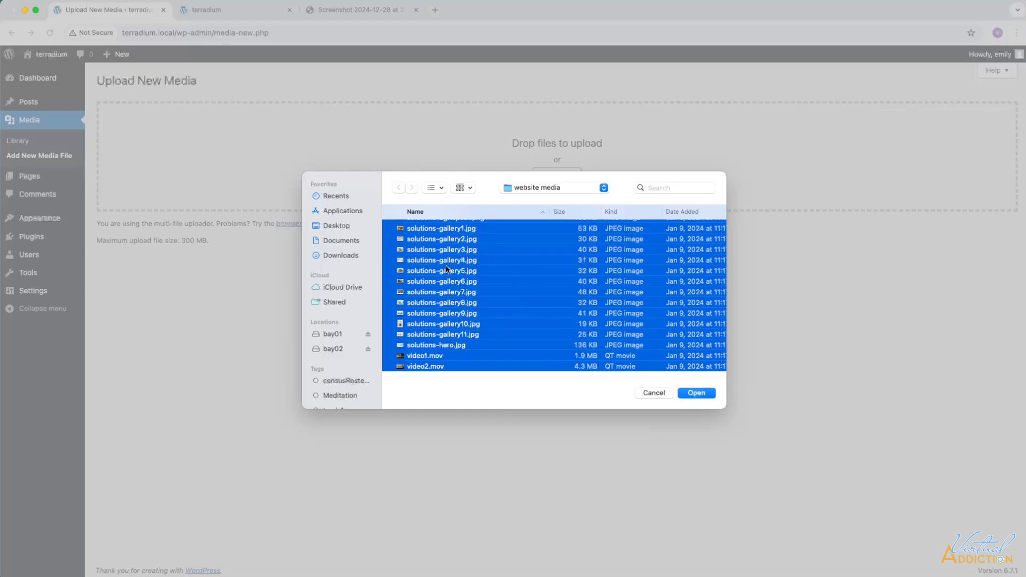
scroll(451, 274, "up", 10)
scroll(450, 273, "up", 3)
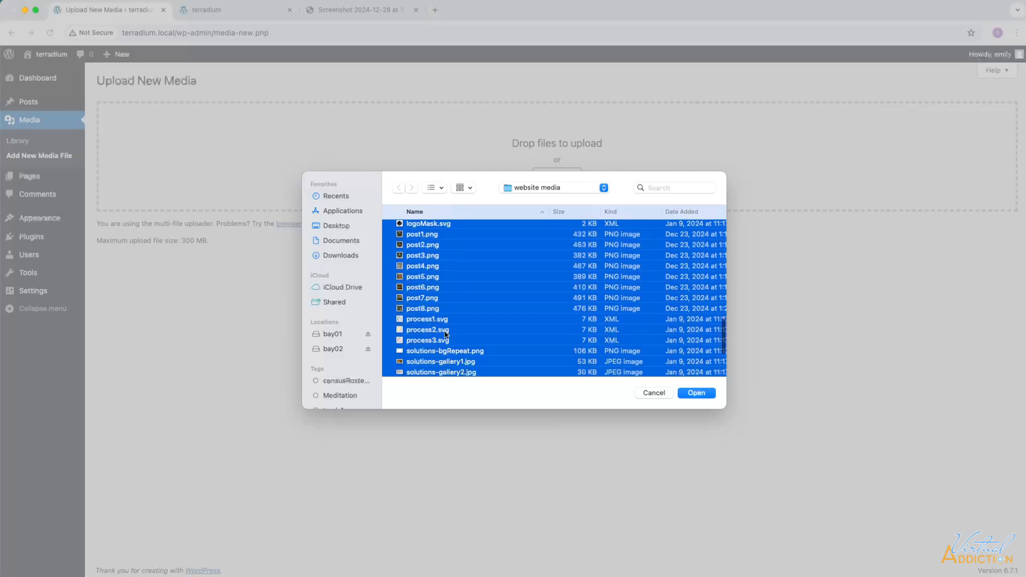
left_click(697, 393)
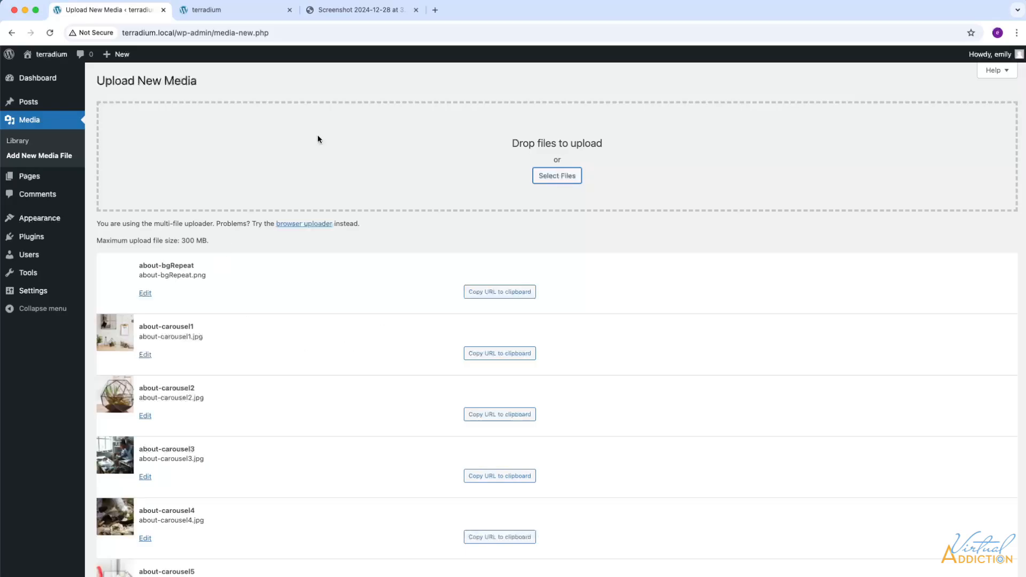
scroll(317, 134, "down", 1)
Step: Show the 86 media items as a list sorted by file name, starting with about-bgRepeat.png
left_click(16, 142)
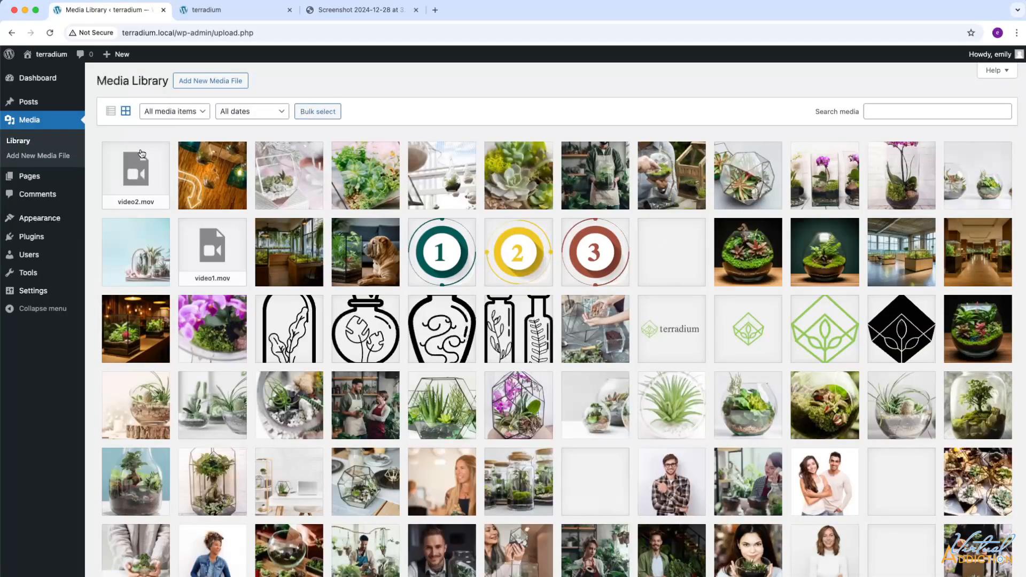
scroll(600, 256, "down", 5)
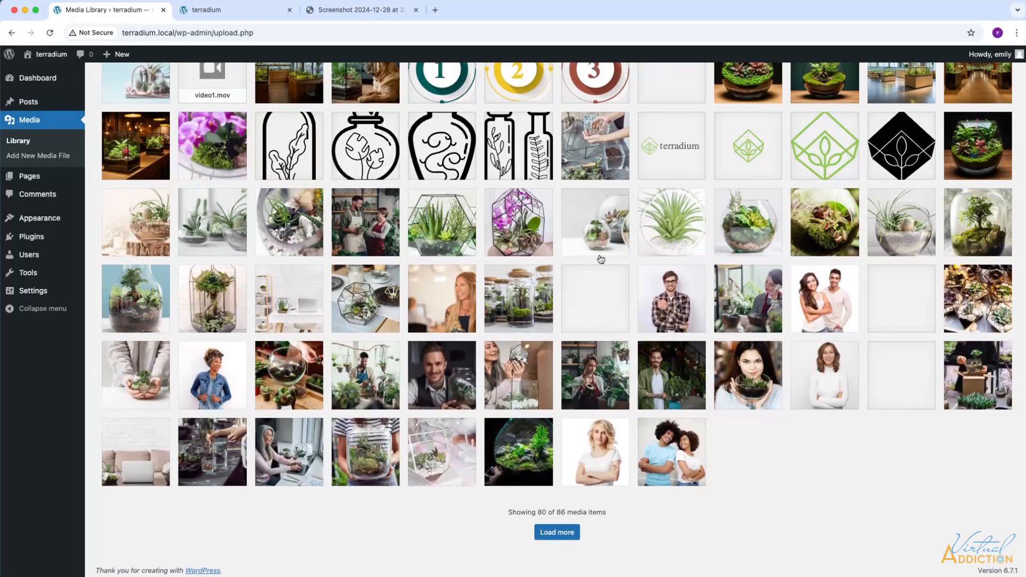
scroll(601, 259, "up", 5)
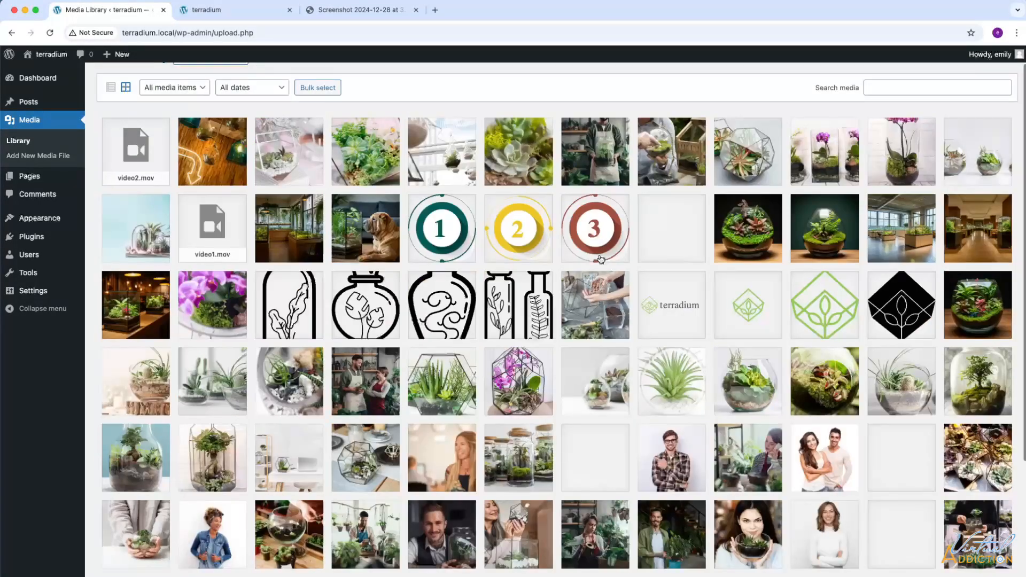
left_click(112, 88)
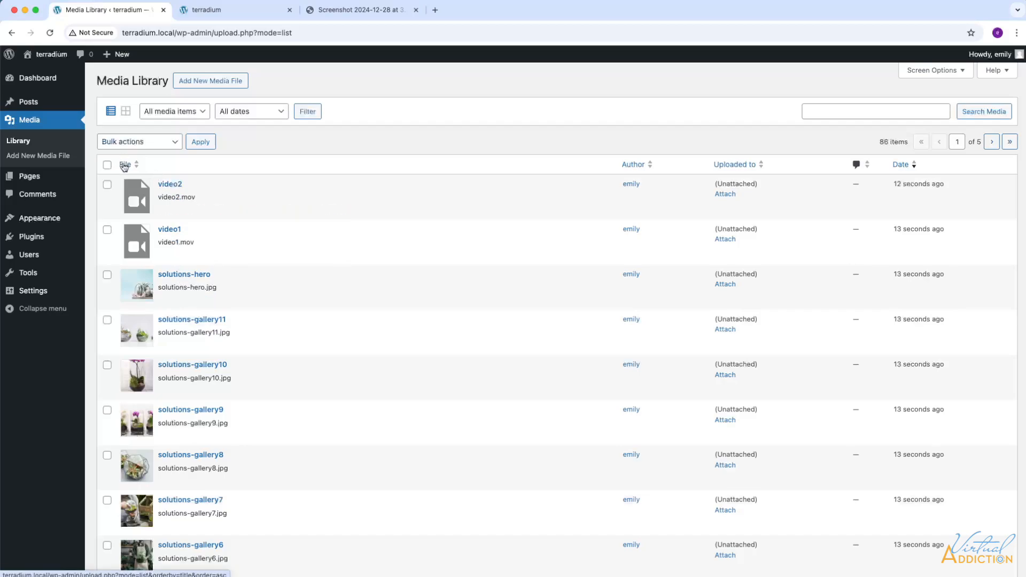
left_click(124, 165)
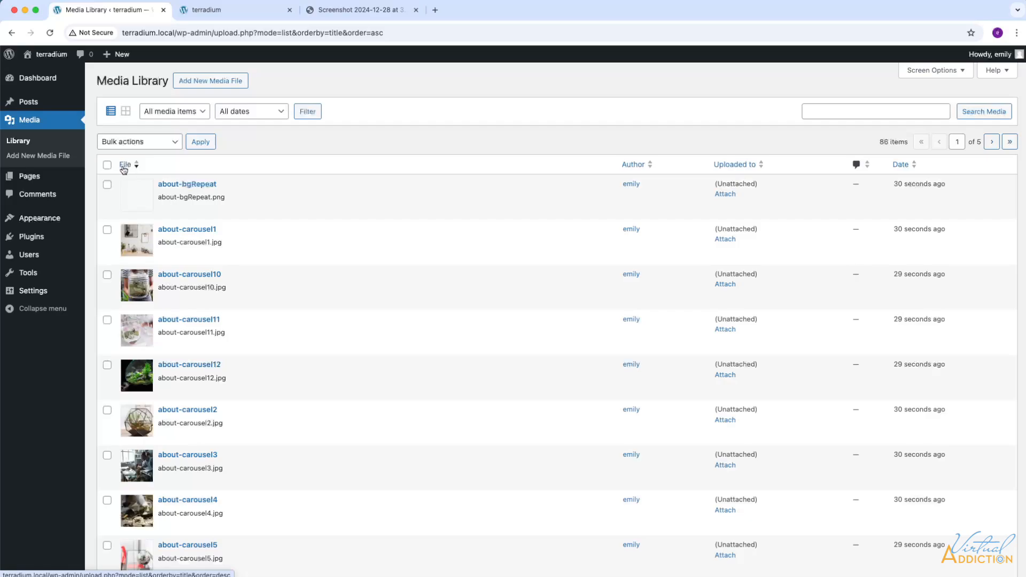
scroll(270, 303, "down", 3)
scroll(271, 305, "down", 12)
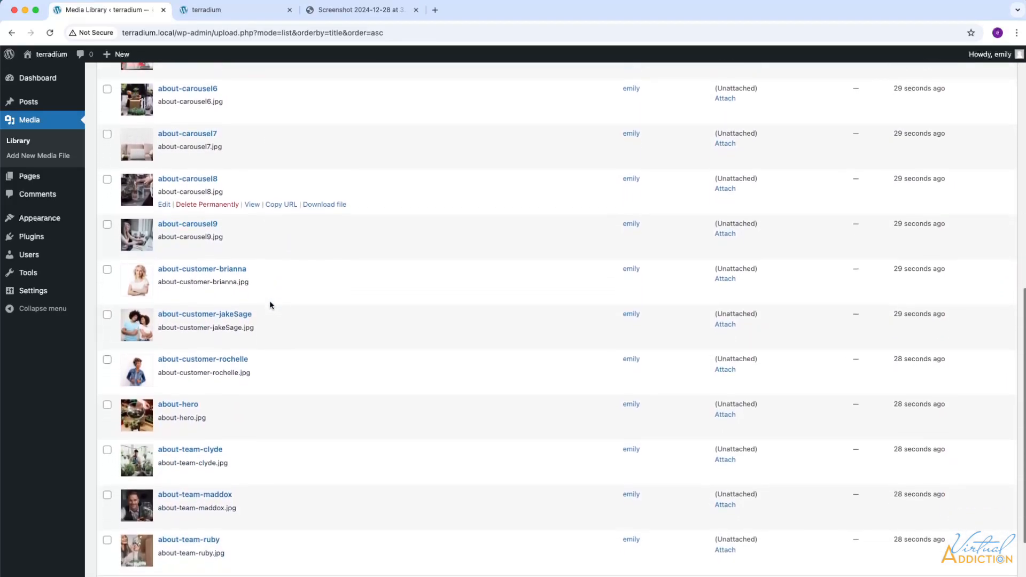
scroll(269, 300, "up", 8)
scroll(277, 294, "up", 1)
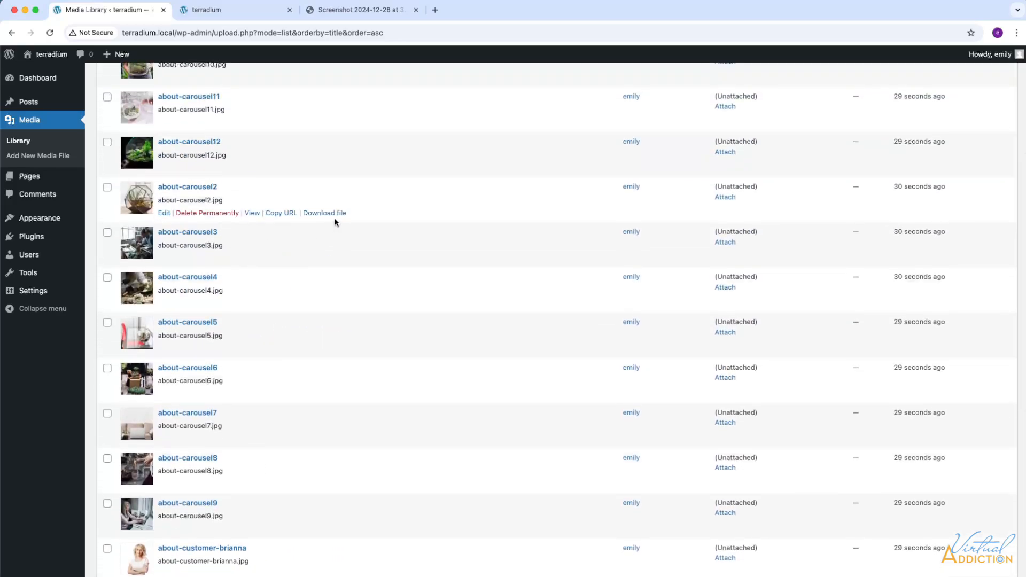
scroll(375, 302, "down", 8)
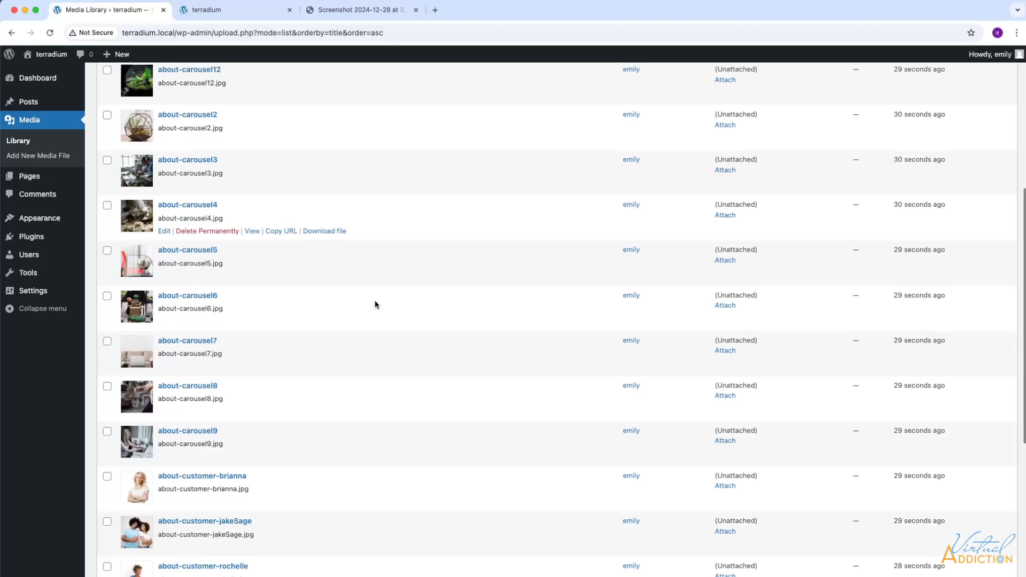
scroll(376, 305, "down", 2)
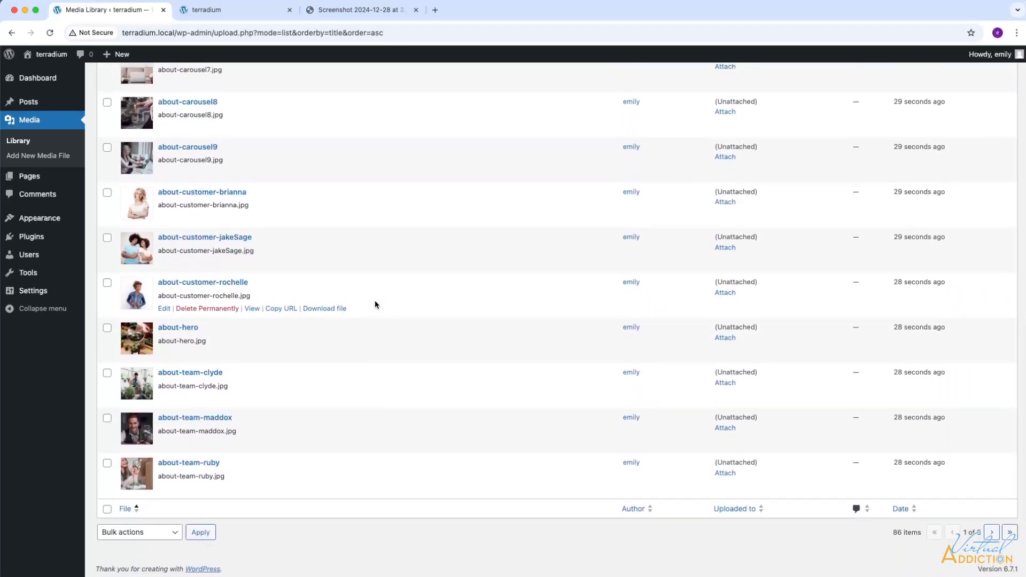
scroll(369, 248, "up", 8)
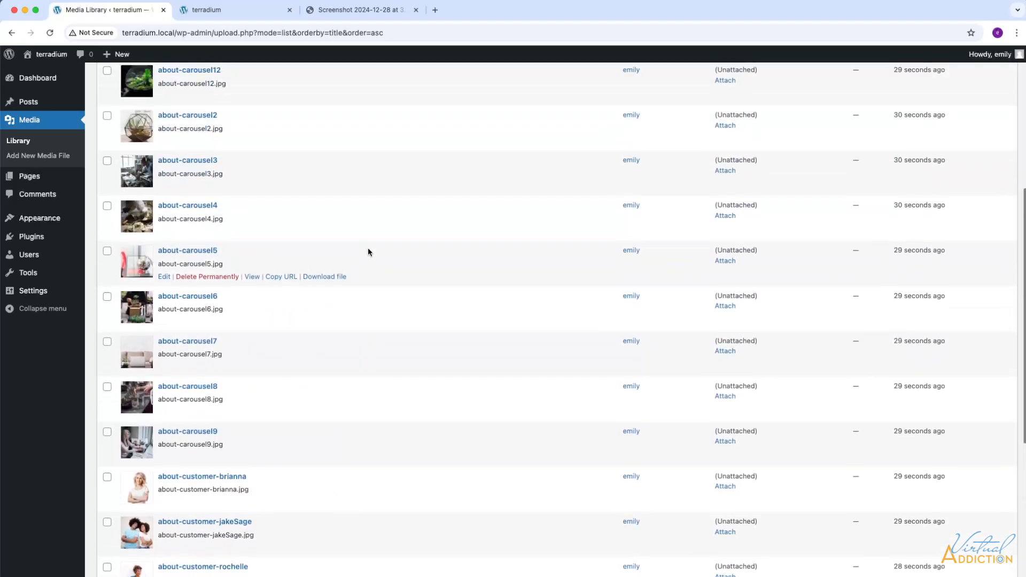
scroll(368, 248, "up", 5)
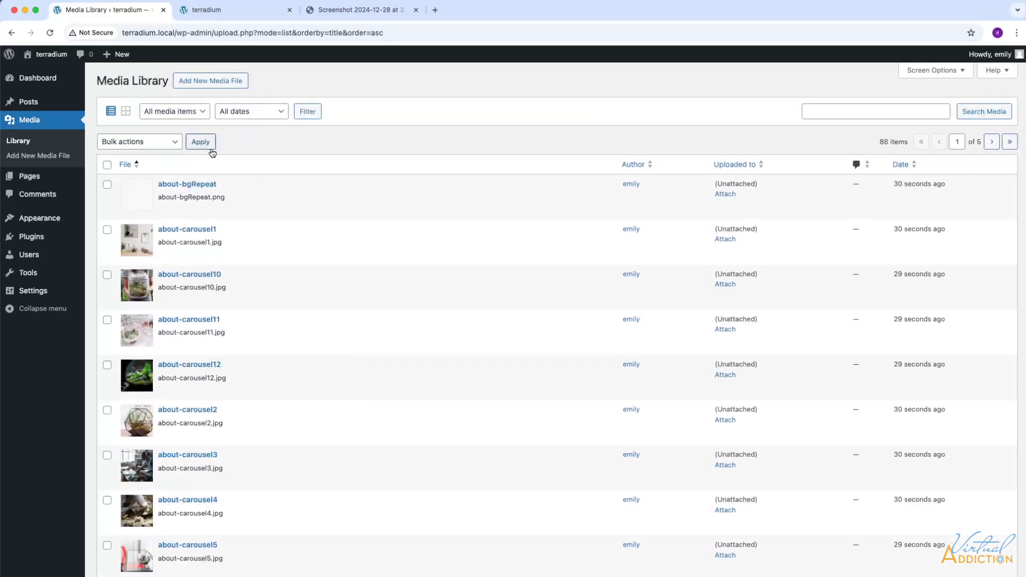
mouse_move(33, 294)
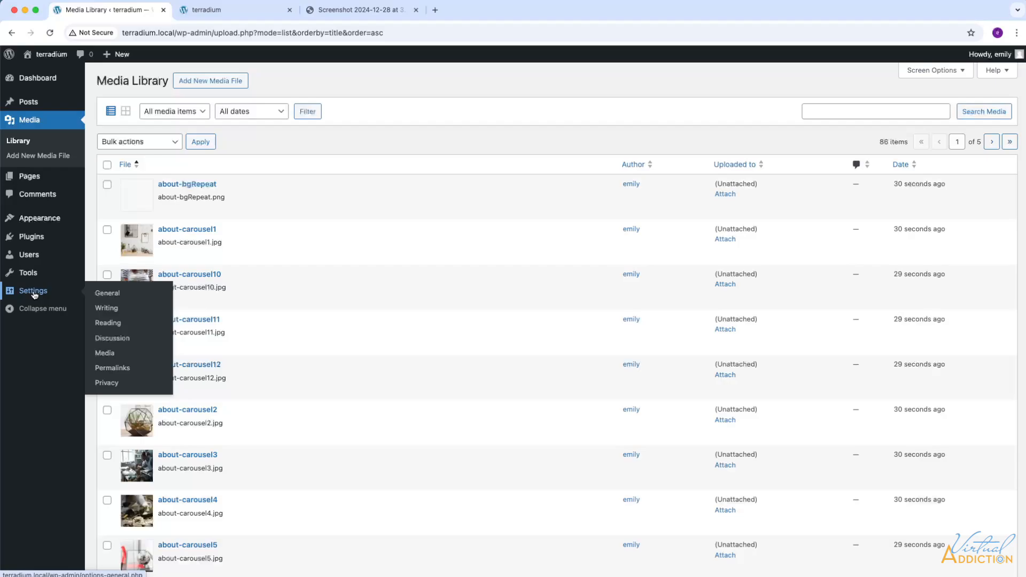
Step: Set the tagline 'Bringing the Outdoors In: Custom Terrariums…' and bring up the site icon picker
left_click(33, 294)
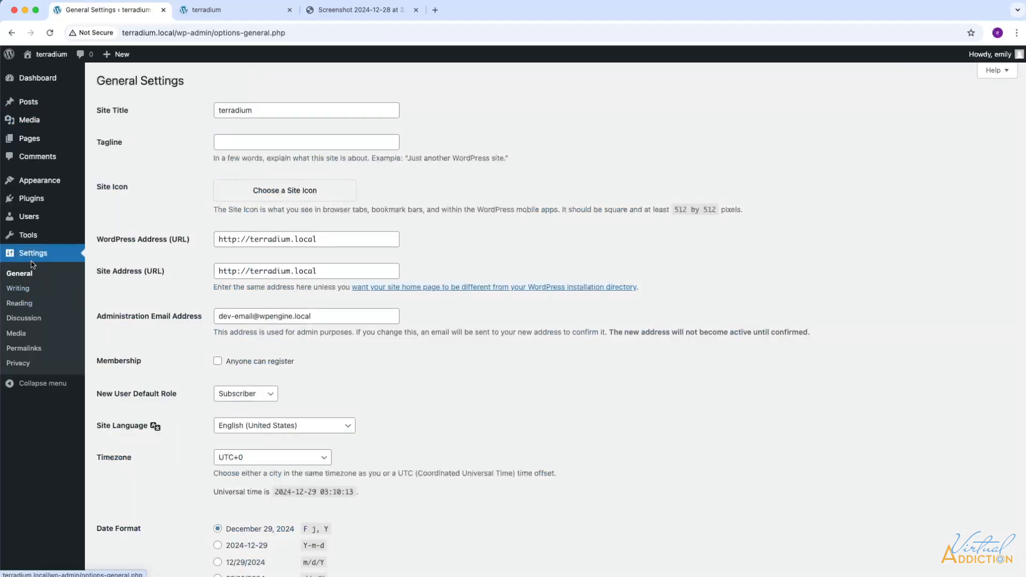
mouse_move(56, 137)
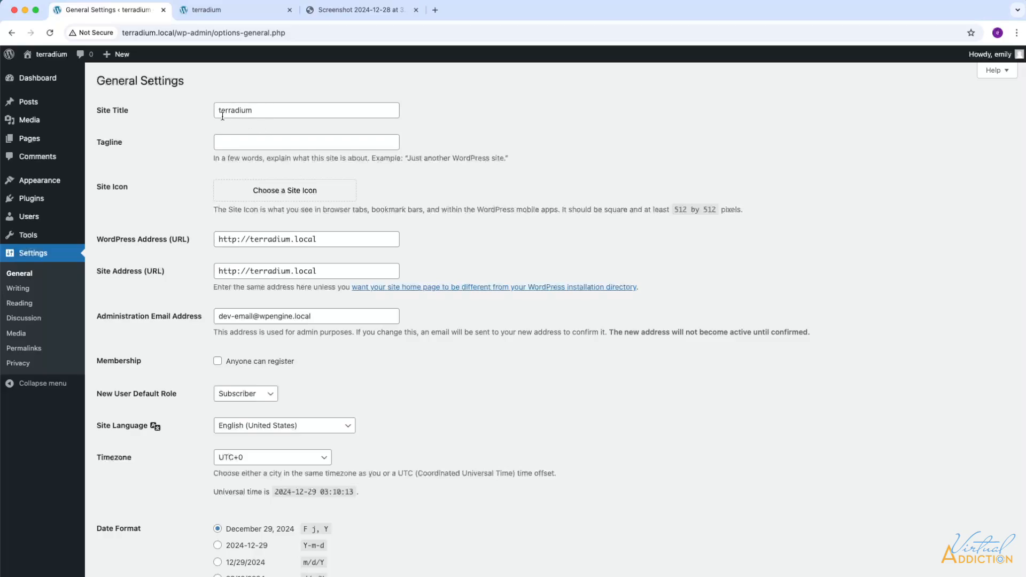
left_click(239, 143)
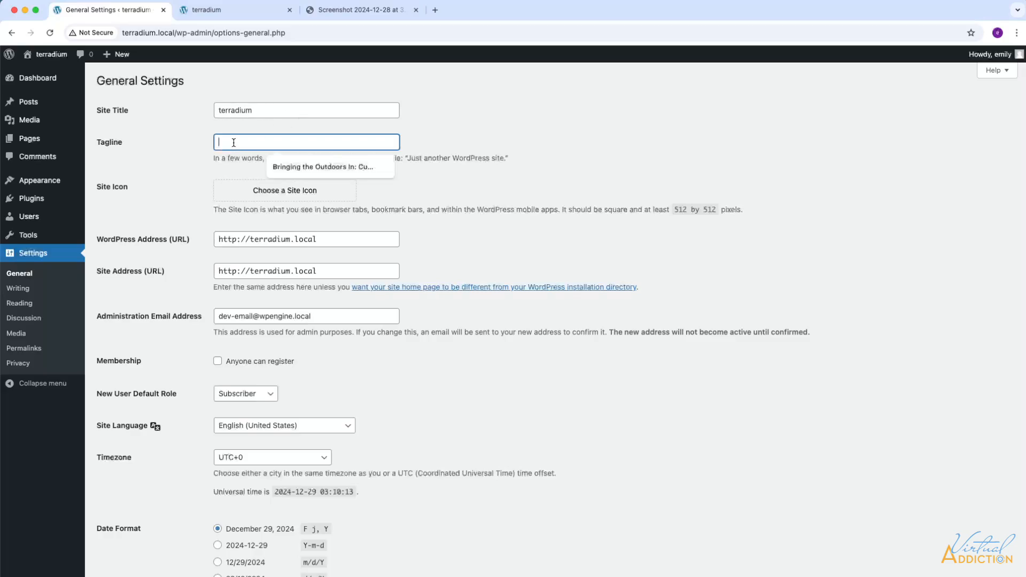
left_click(306, 166)
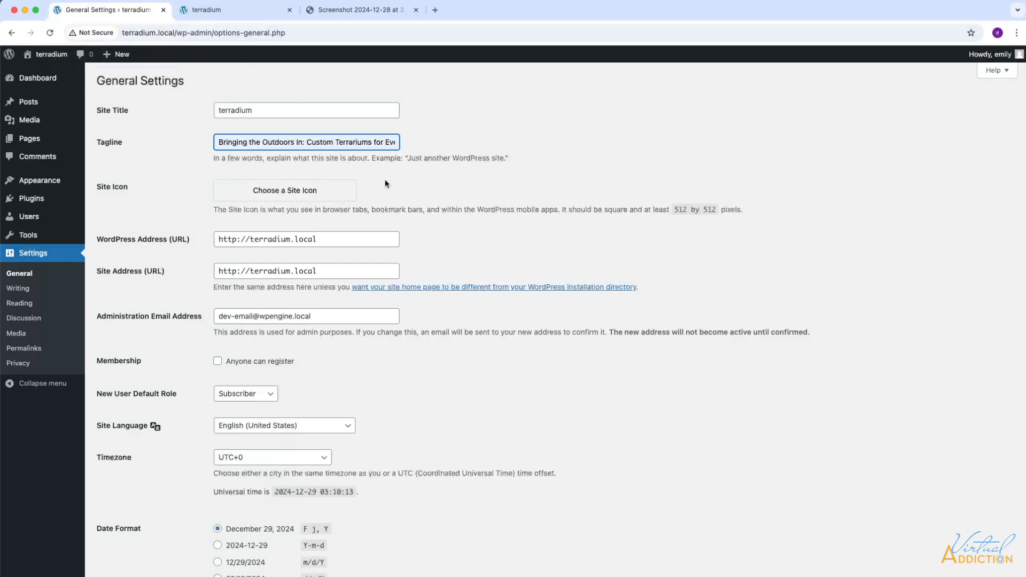
left_click(287, 193)
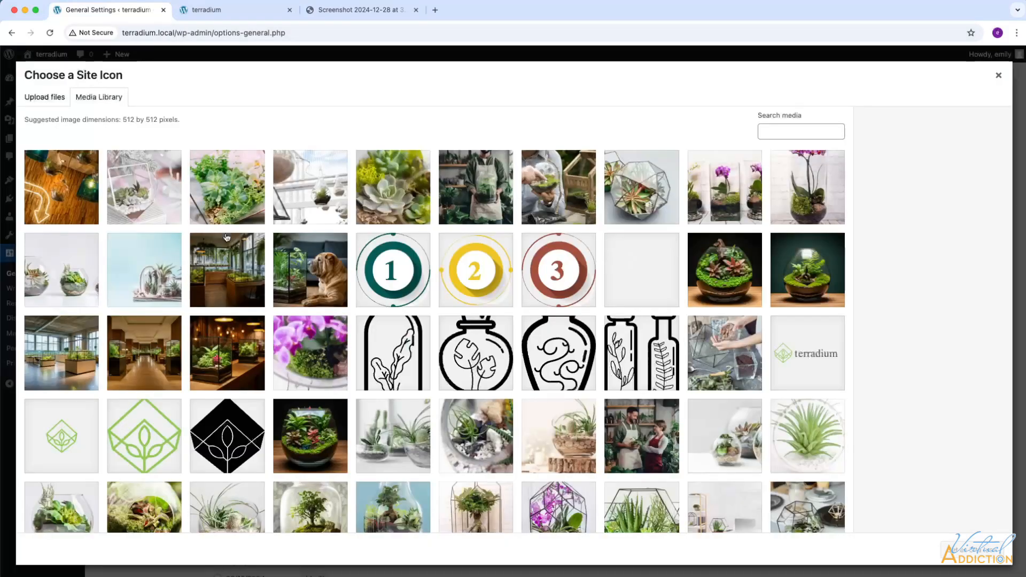
Step: Select and crop logofavicon.png as the site icon
left_click(67, 430)
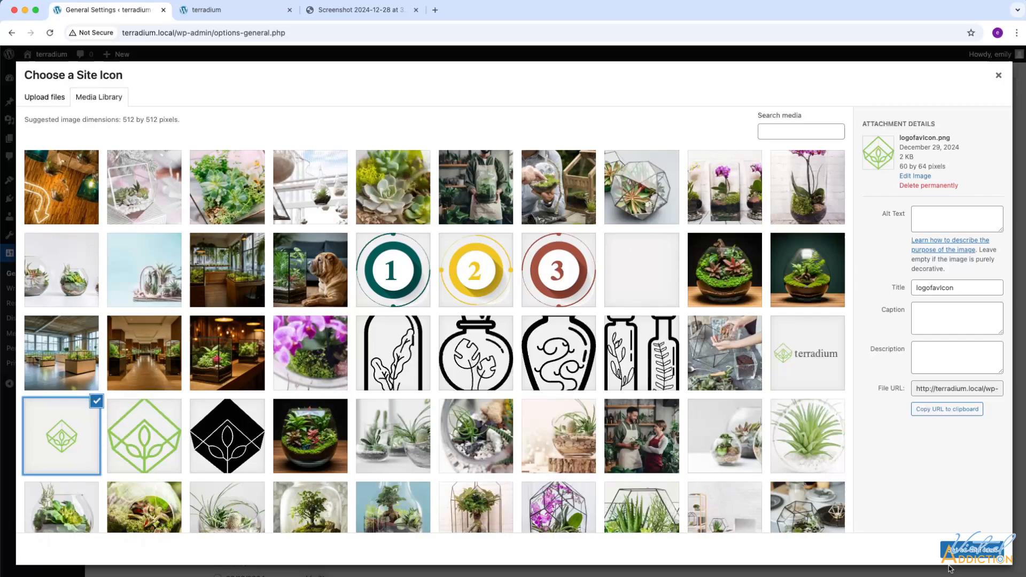
left_click(964, 550)
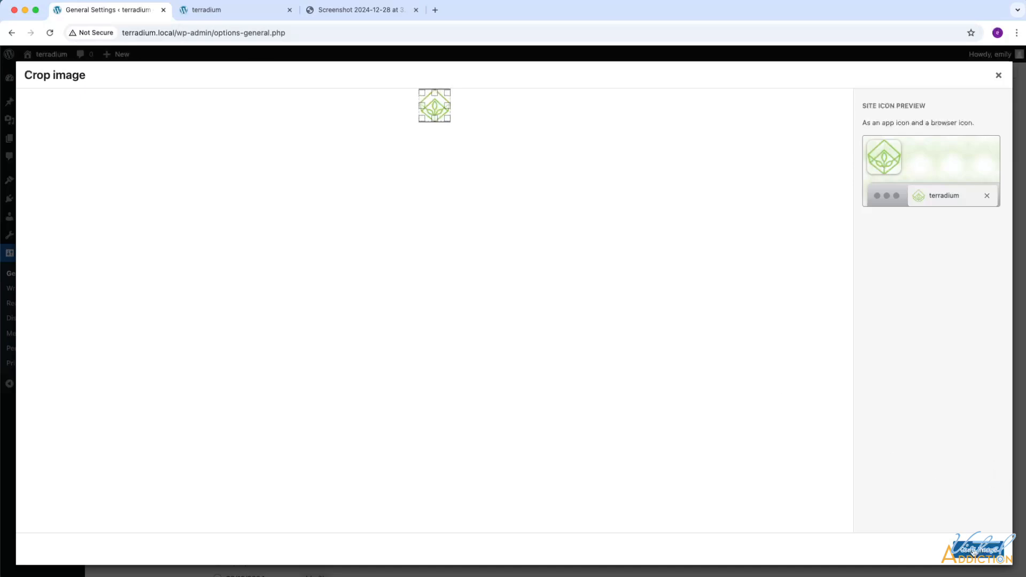
left_click(974, 553)
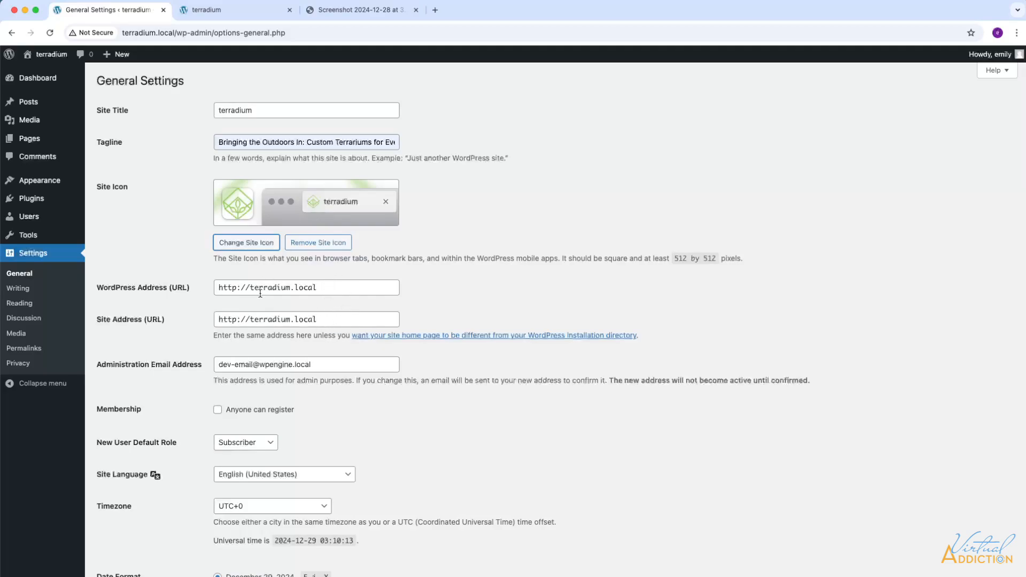
Step: Choose Los Angeles as the timezone and save the general settings
scroll(386, 371, "down", 5)
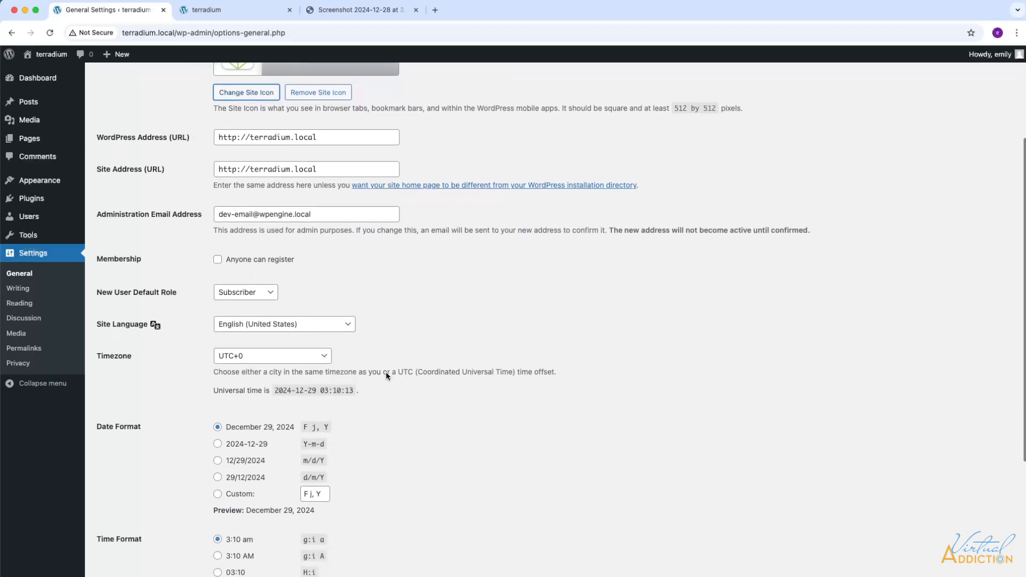
left_click(262, 248)
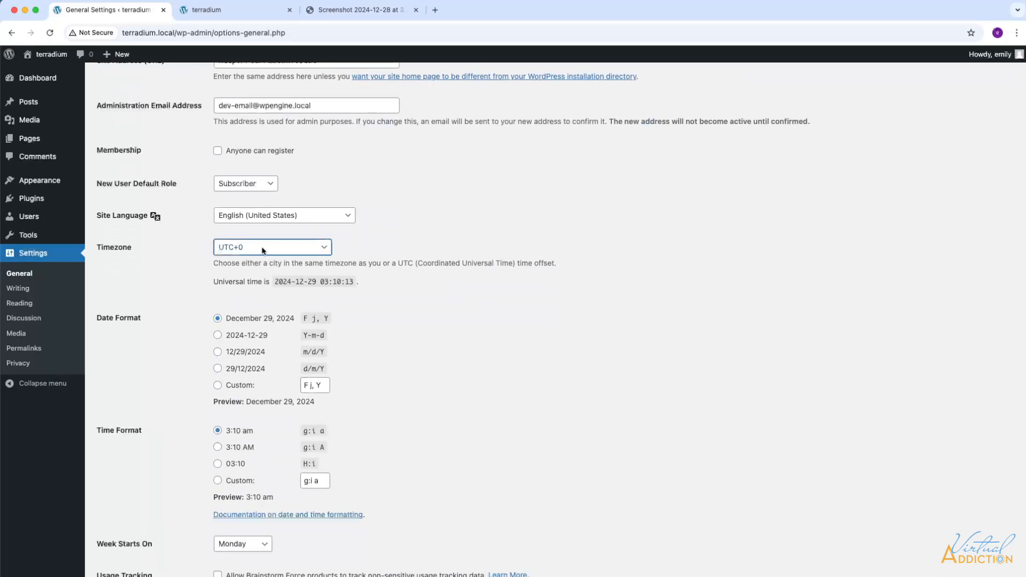
scroll(262, 249, "up", 20)
scroll(262, 249, "down", 5)
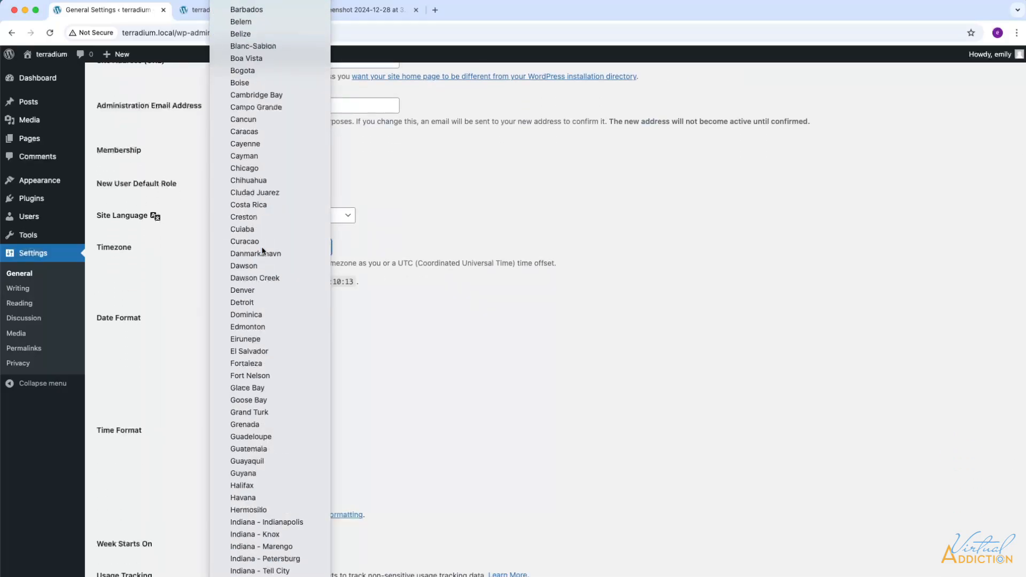
scroll(262, 250, "down", 3)
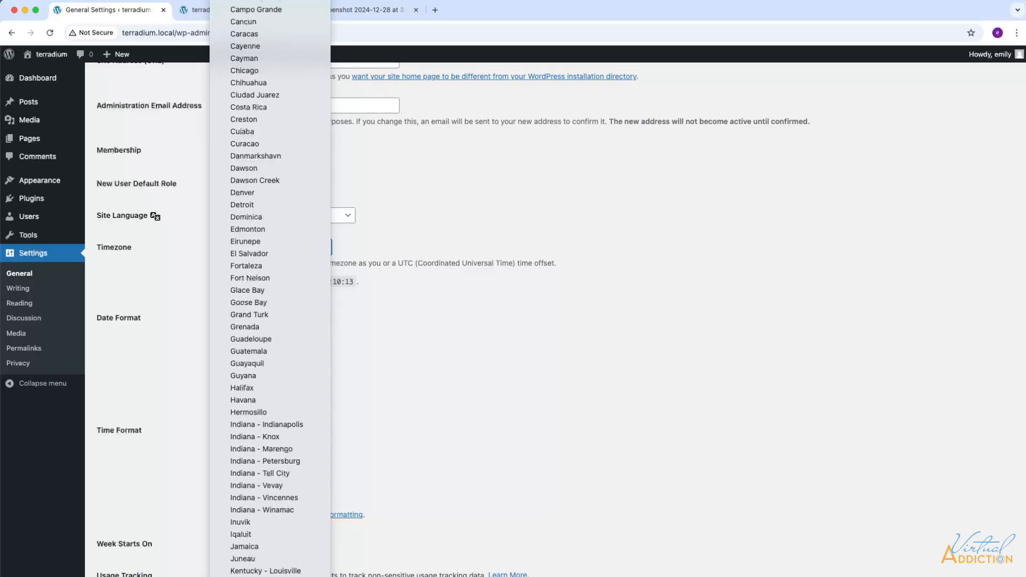
left_click(267, 576)
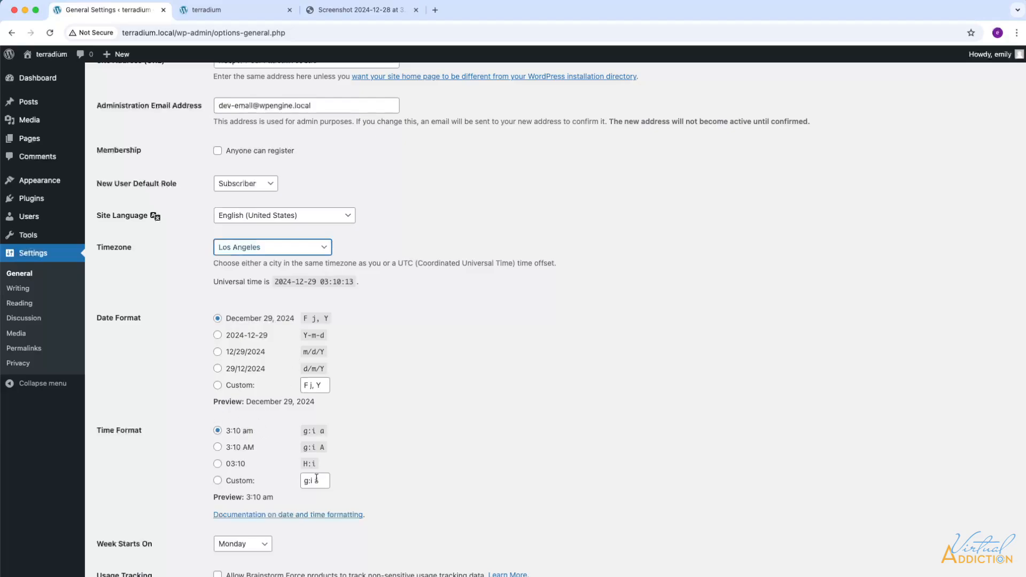
scroll(412, 481, "down", 3)
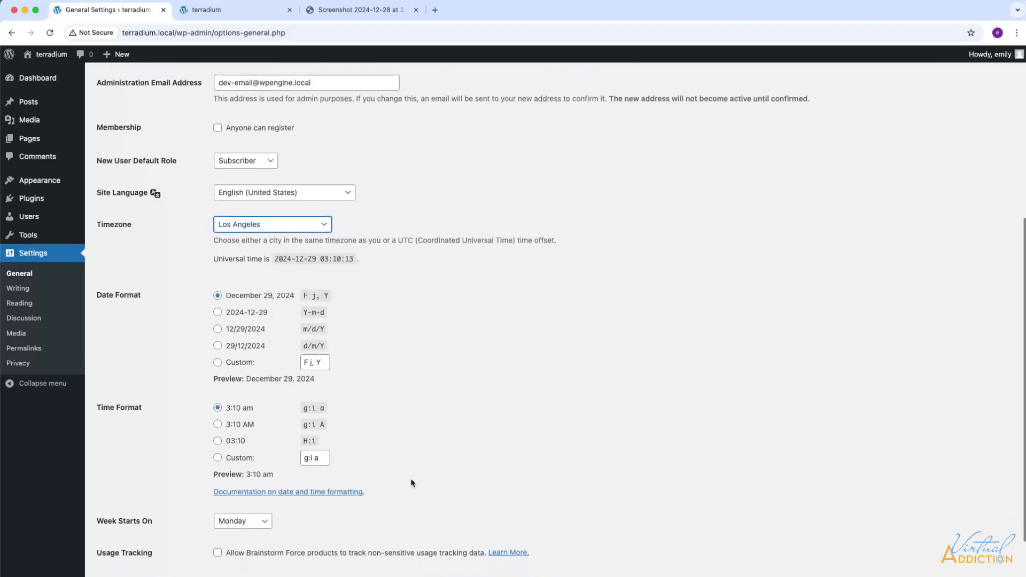
left_click(139, 526)
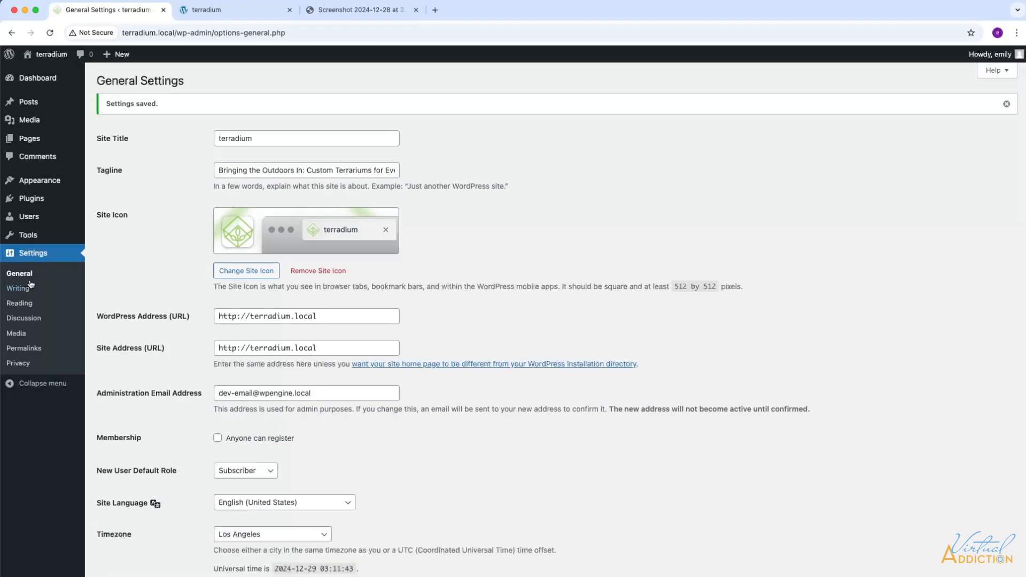
Step: Check Writing Settings, leaving Uncategorized as the default post category for now
left_click(21, 289)
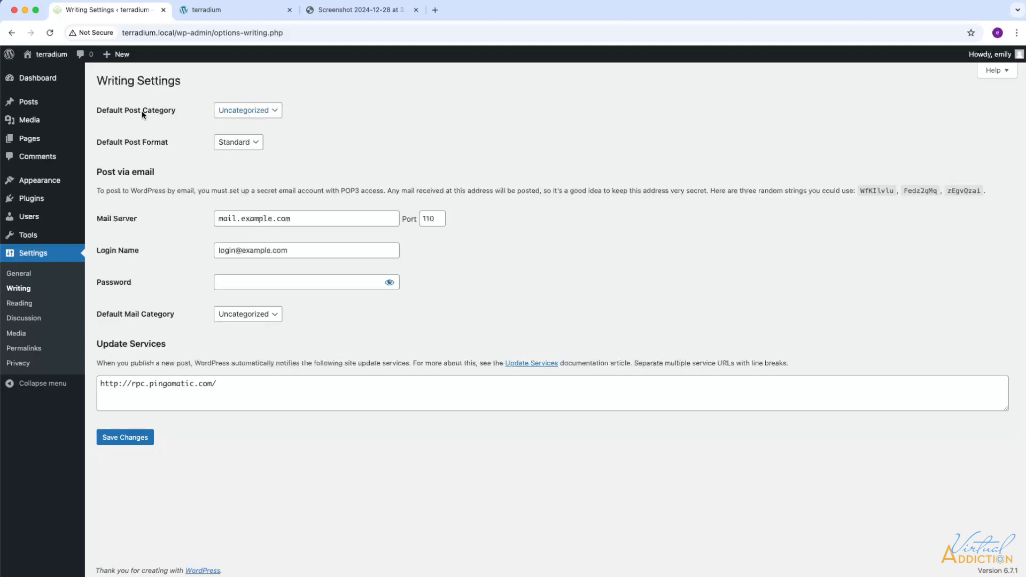
left_click(244, 110)
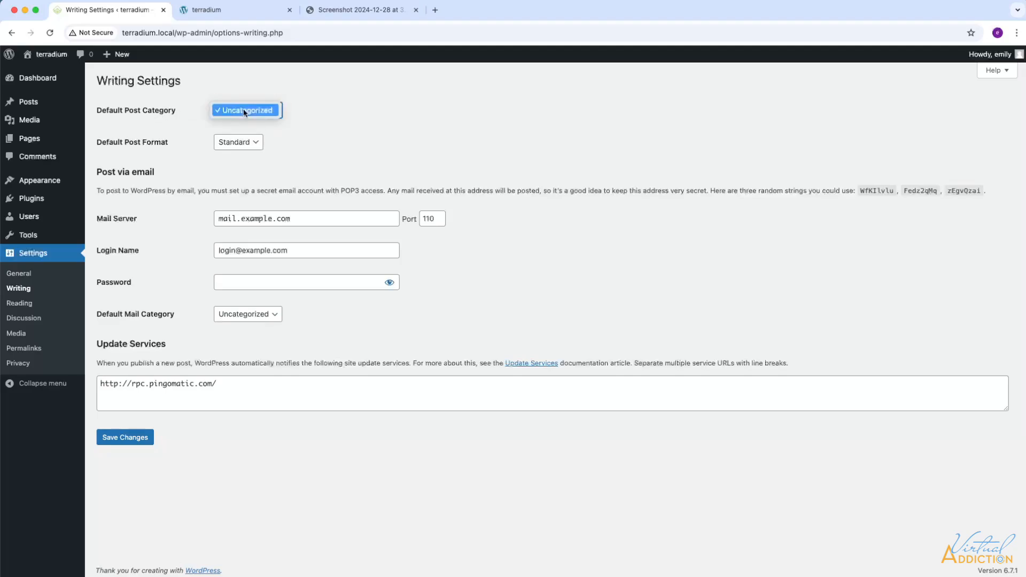
left_click(248, 111)
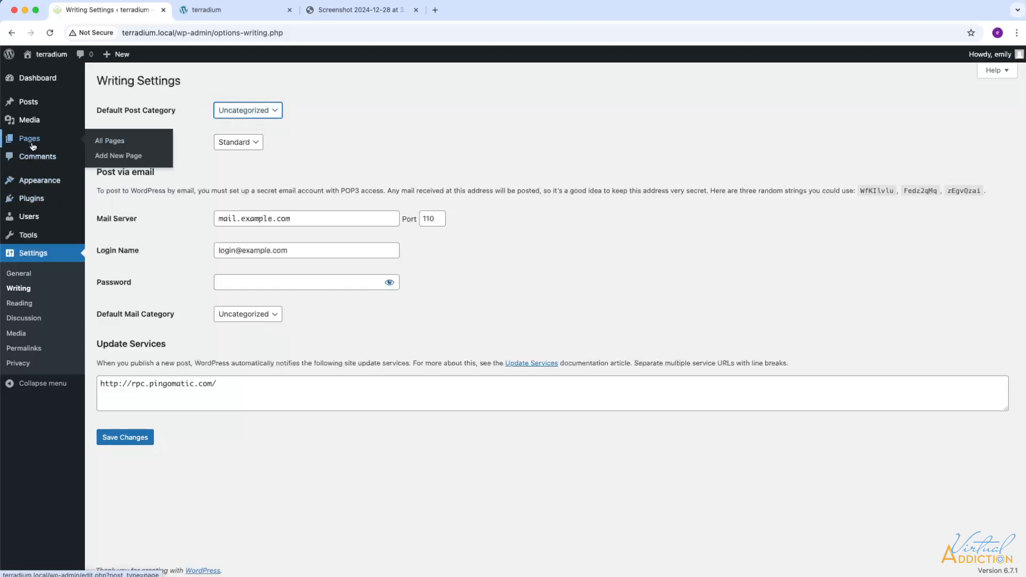
Step: Add a new post category named terrariums
mouse_move(33, 198)
mouse_move(26, 106)
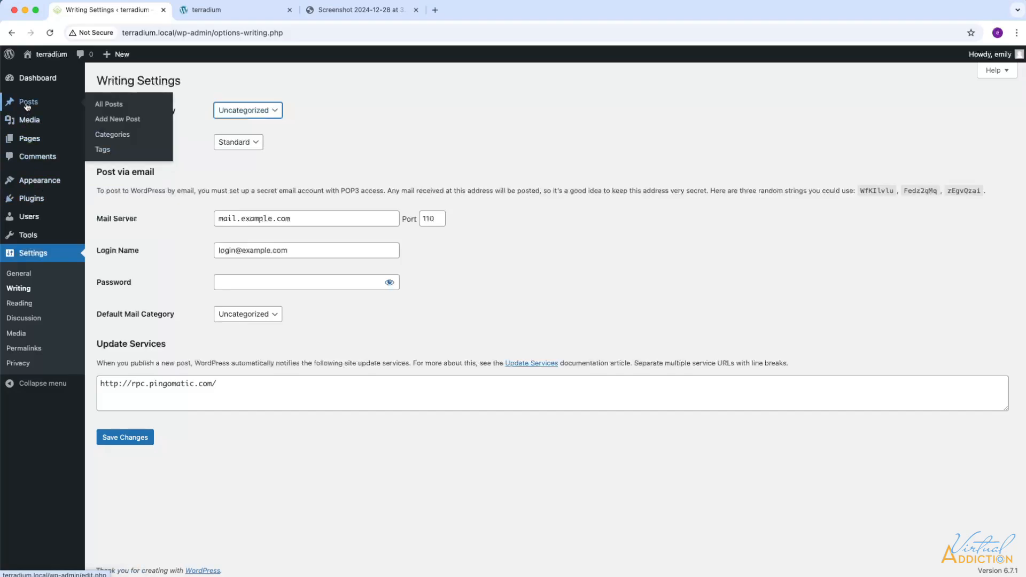
left_click(115, 134)
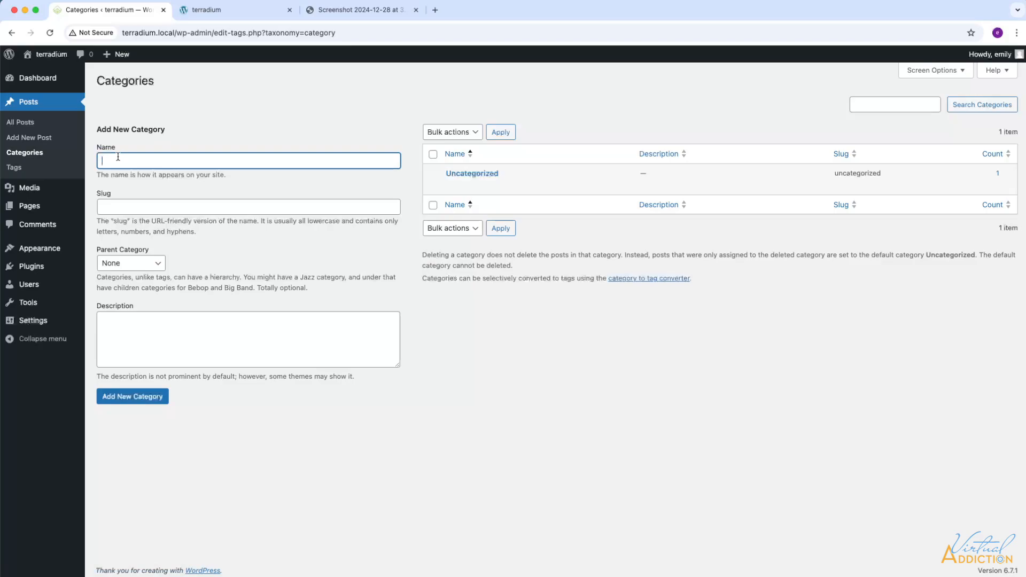
type("terrariums")
left_click(132, 396)
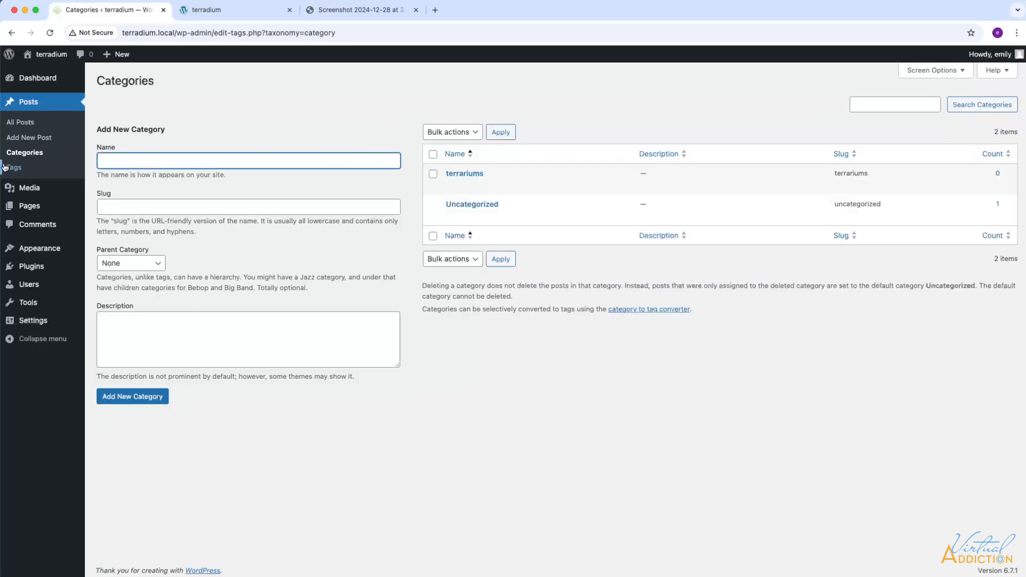
Step: Save terrariums as the default post category in Writing Settings, then go to Reading Settings
mouse_move(33, 320)
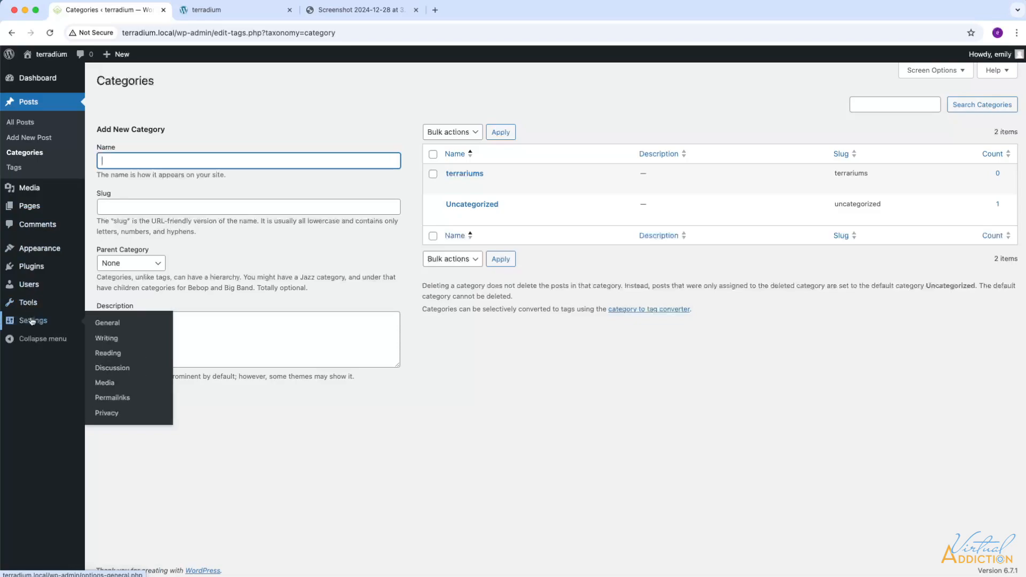
left_click(114, 340)
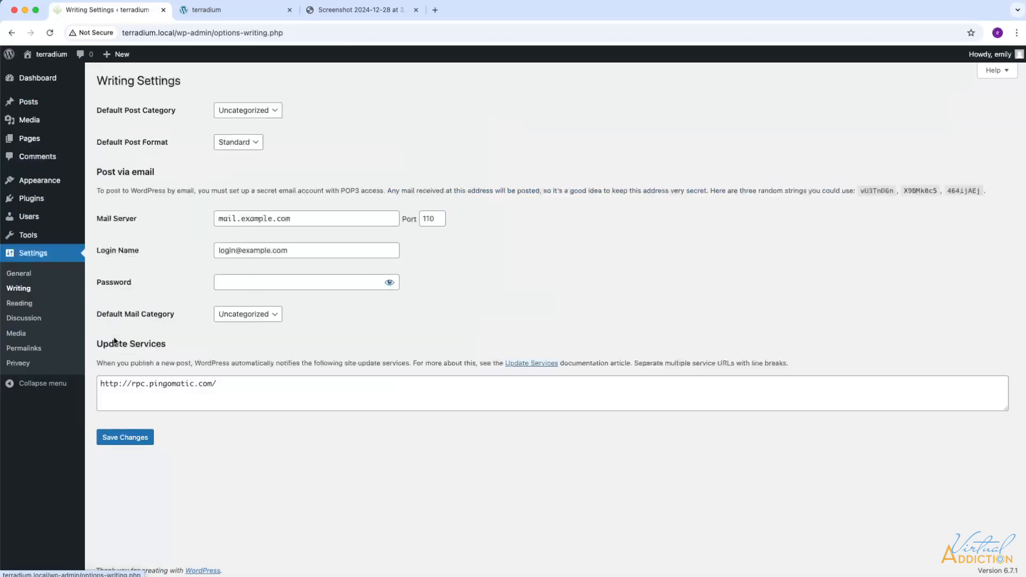
left_click(247, 111)
left_click(242, 97)
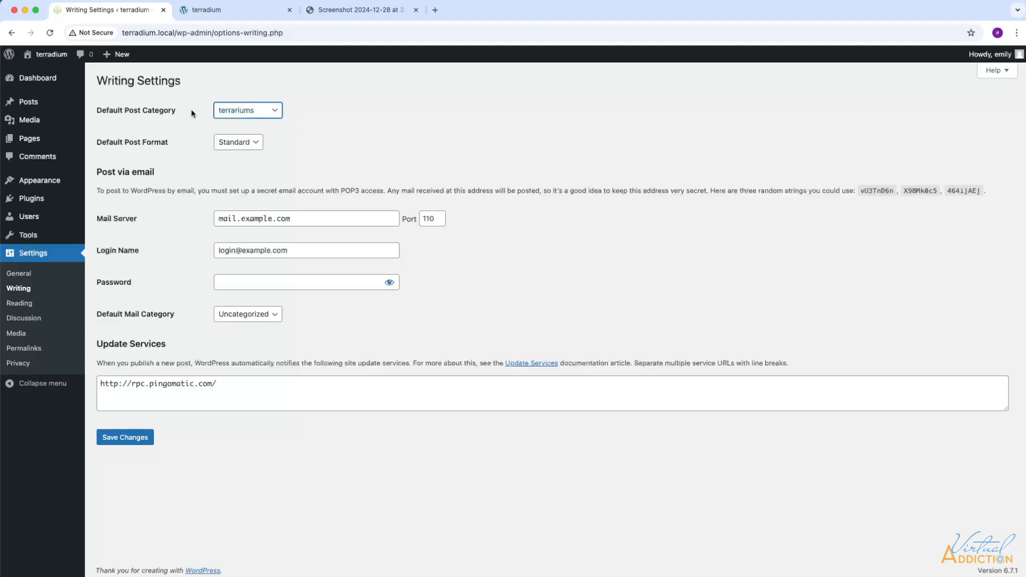
key("Tab")
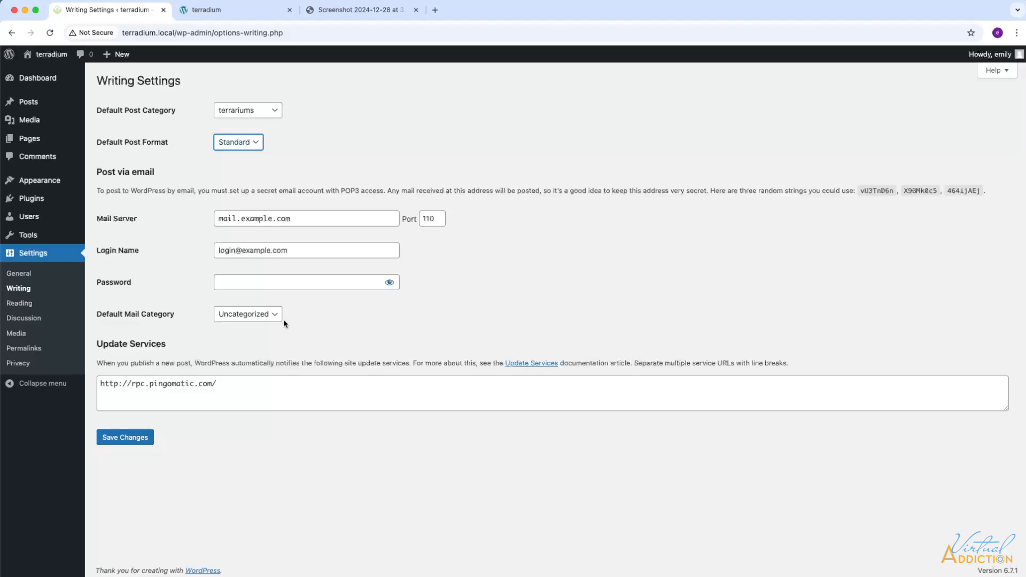
left_click(124, 442)
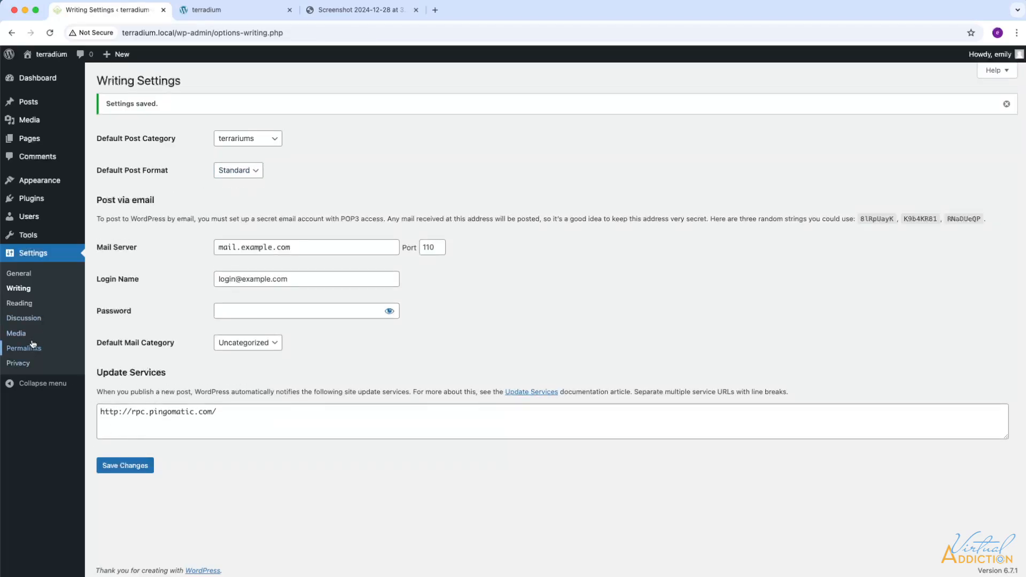
left_click(24, 306)
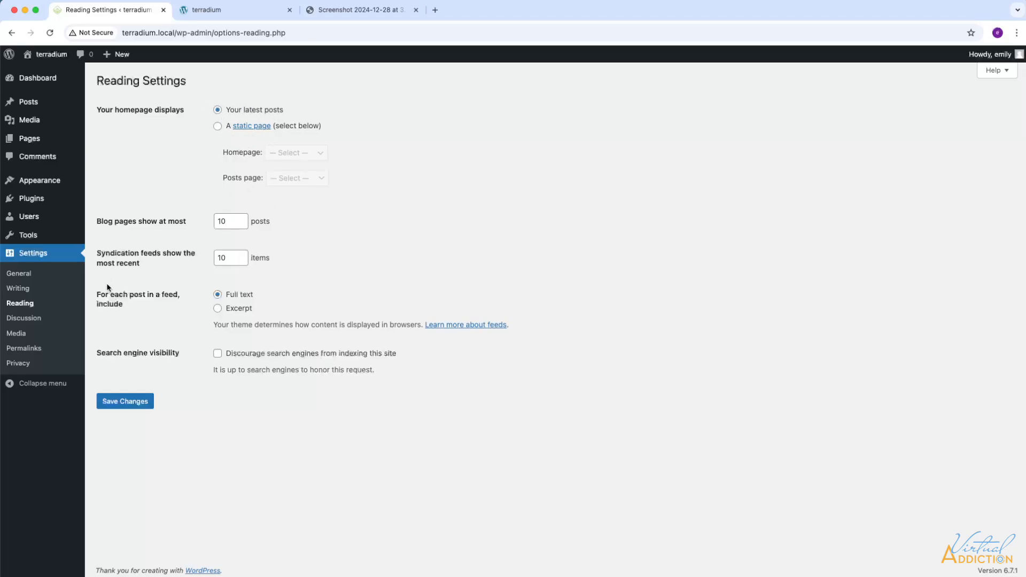
Step: Confirm Permalink Settings uses the Post name structure
left_click(28, 350)
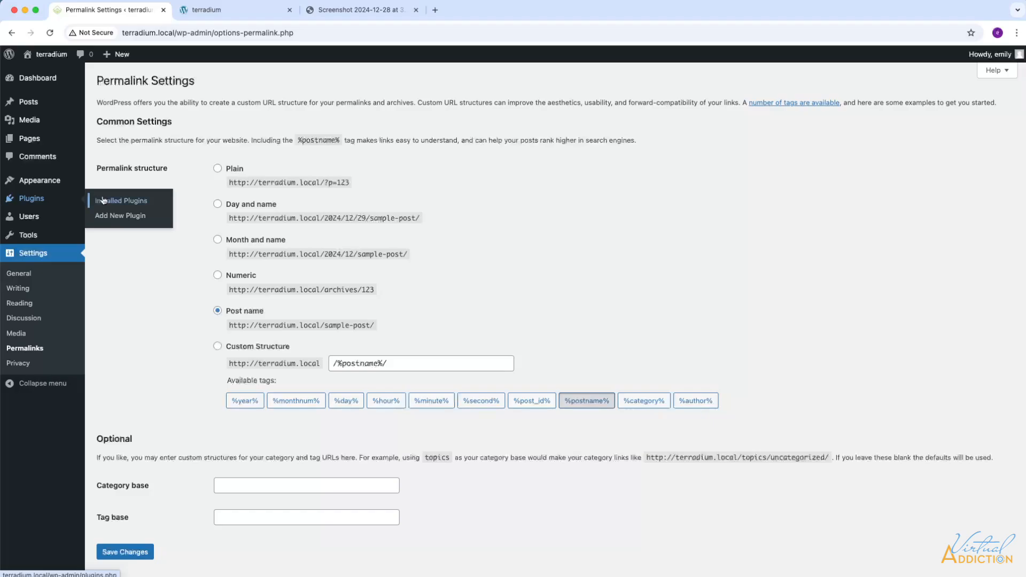
mouse_move(57, 185)
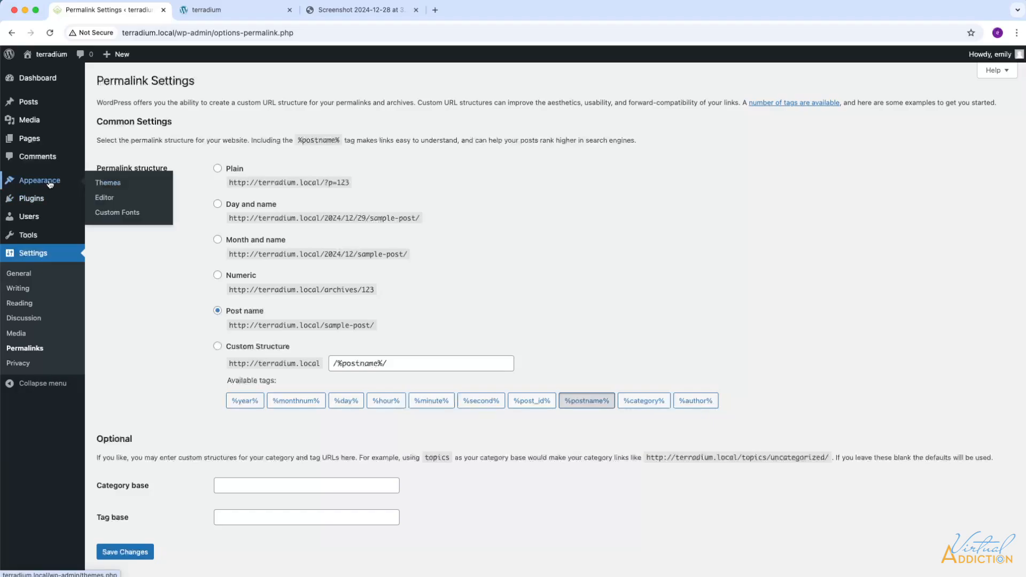
Step: Install the Astra theme from Add New Theme and activate it
left_click(105, 184)
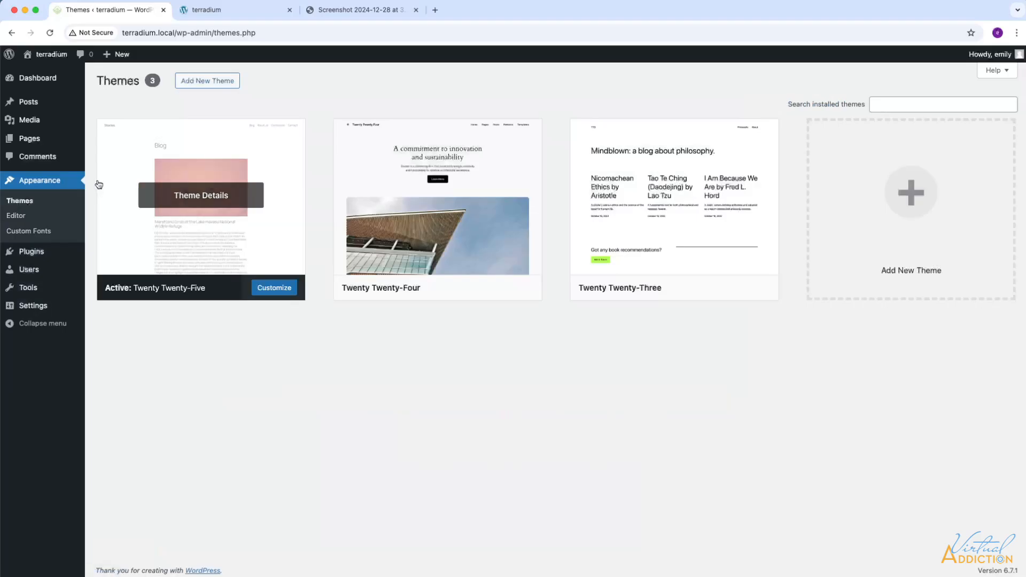
left_click(202, 82)
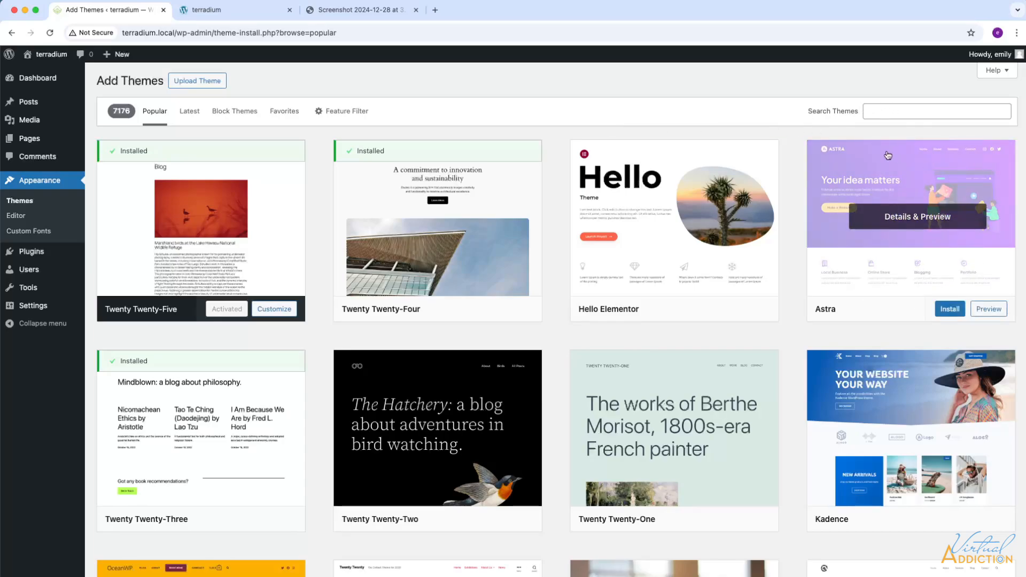
left_click(950, 310)
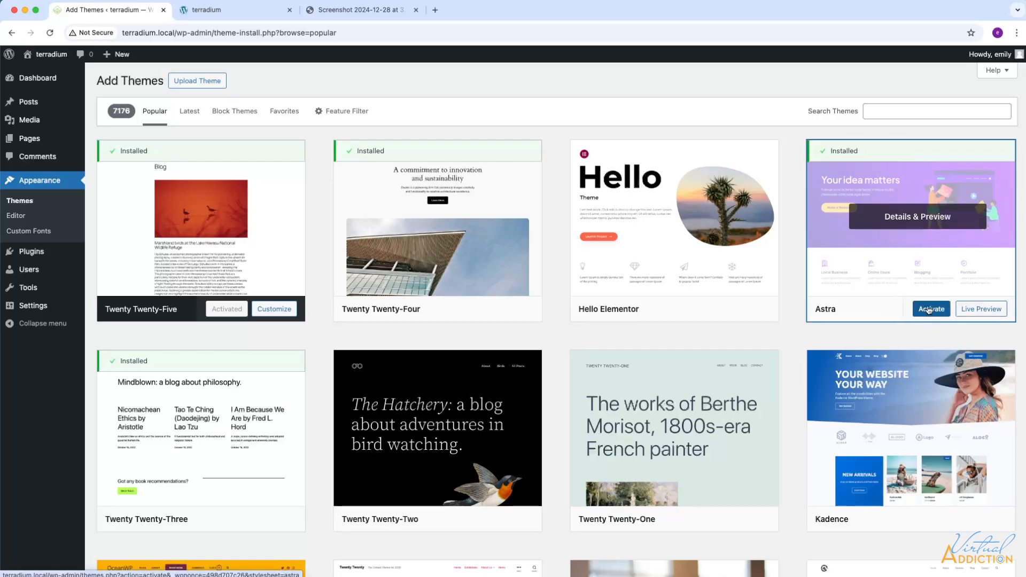
left_click(929, 310)
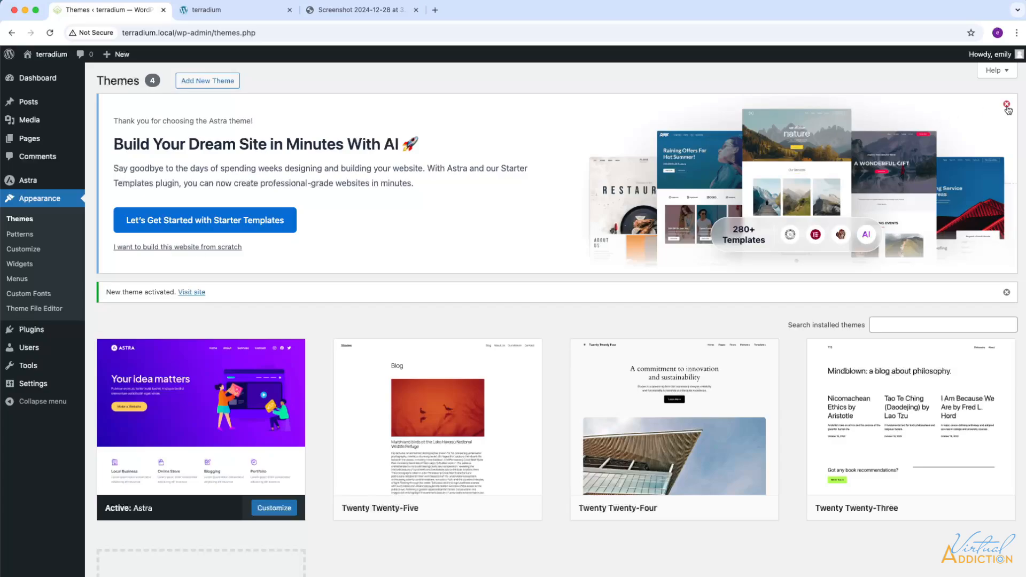
Step: Dismiss the Astra banner, delete Twenty Twenty-Five, and bring up Twenty Twenty-Four's theme details
left_click(175, 250)
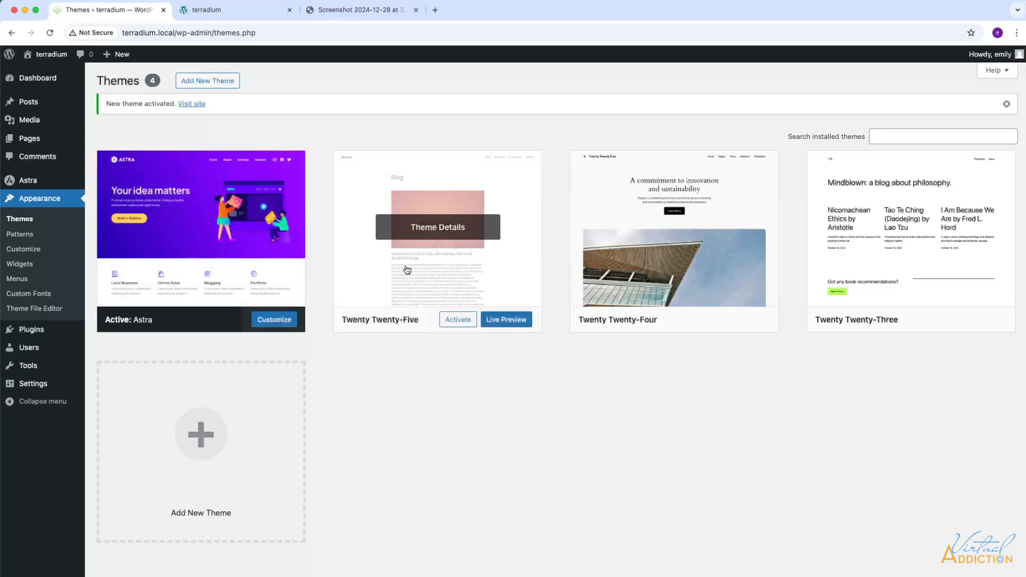
left_click(435, 265)
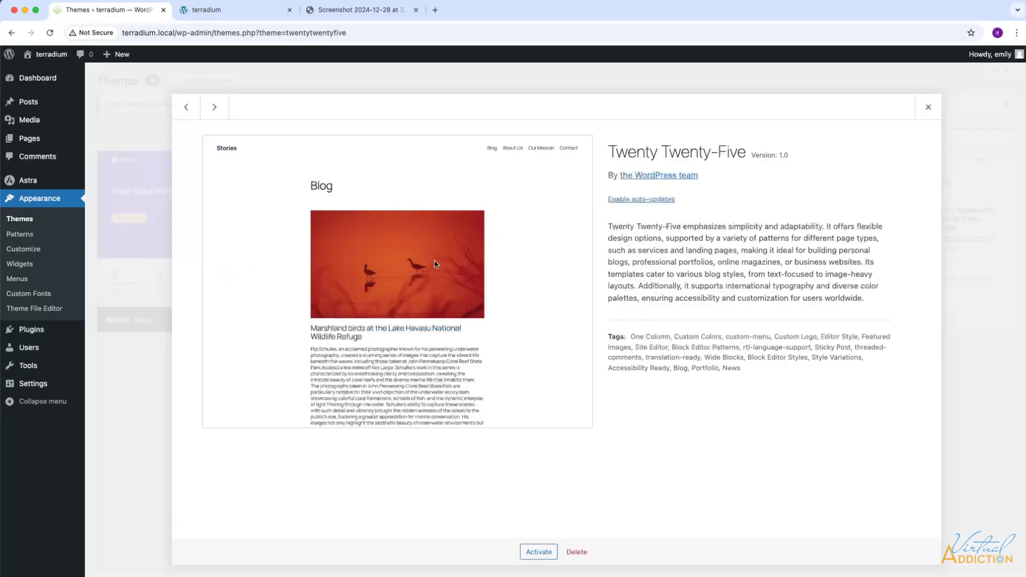
left_click(576, 554)
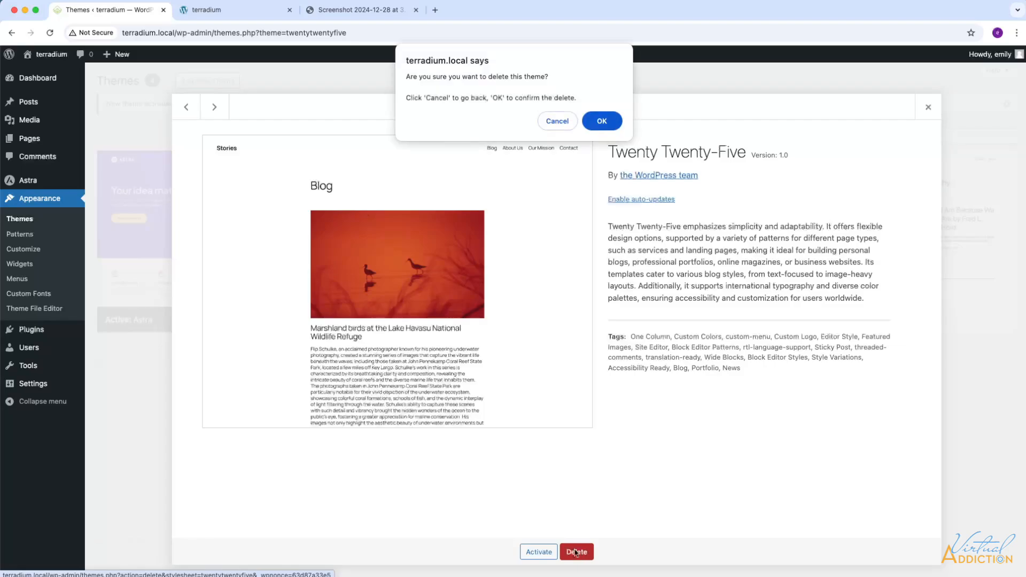
left_click(601, 122)
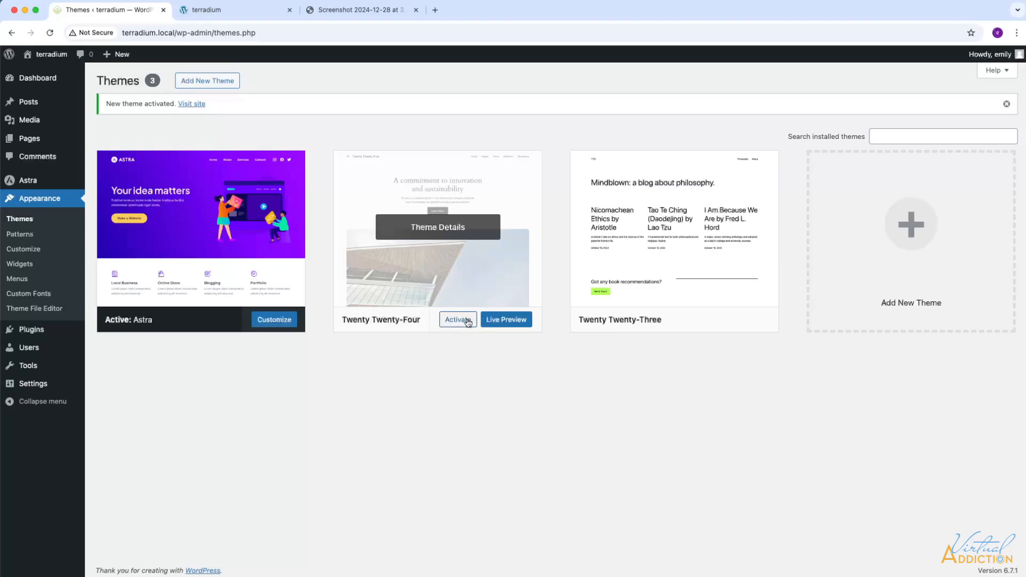
left_click(468, 291)
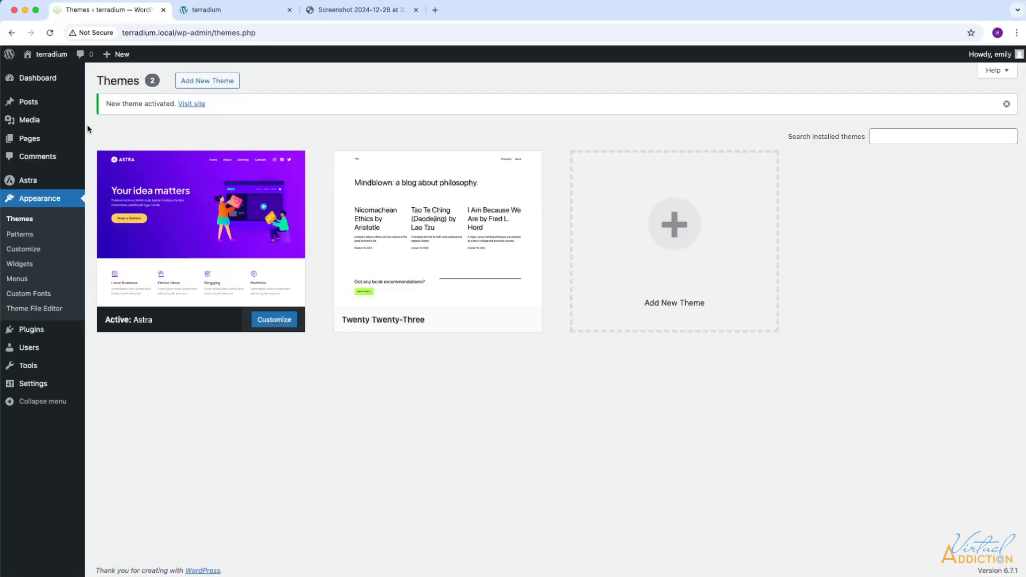
mouse_move(39, 141)
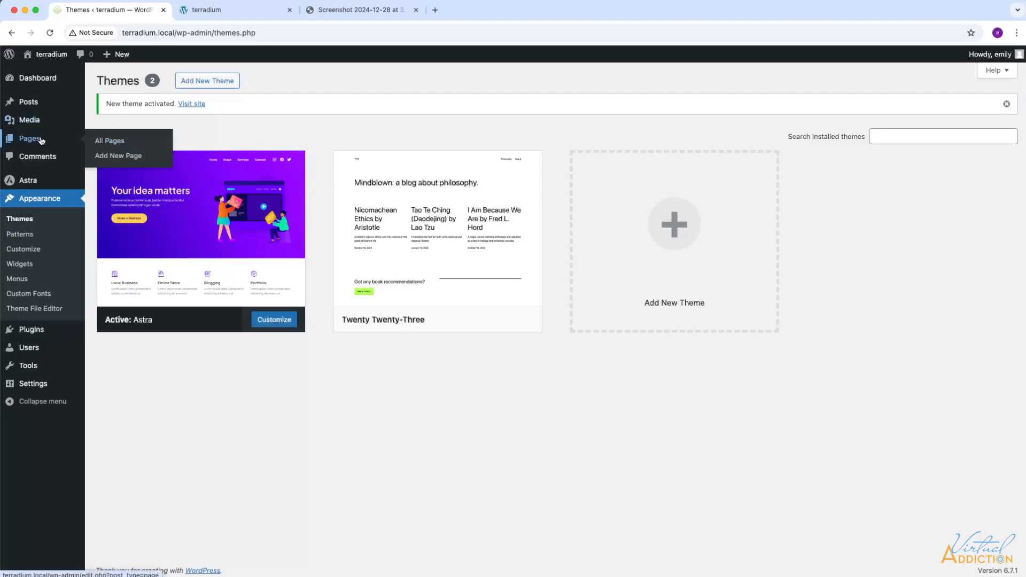
Step: Bulk-trash both existing pages, then switch to the Terradium site-map screenshot tab
left_click(110, 141)
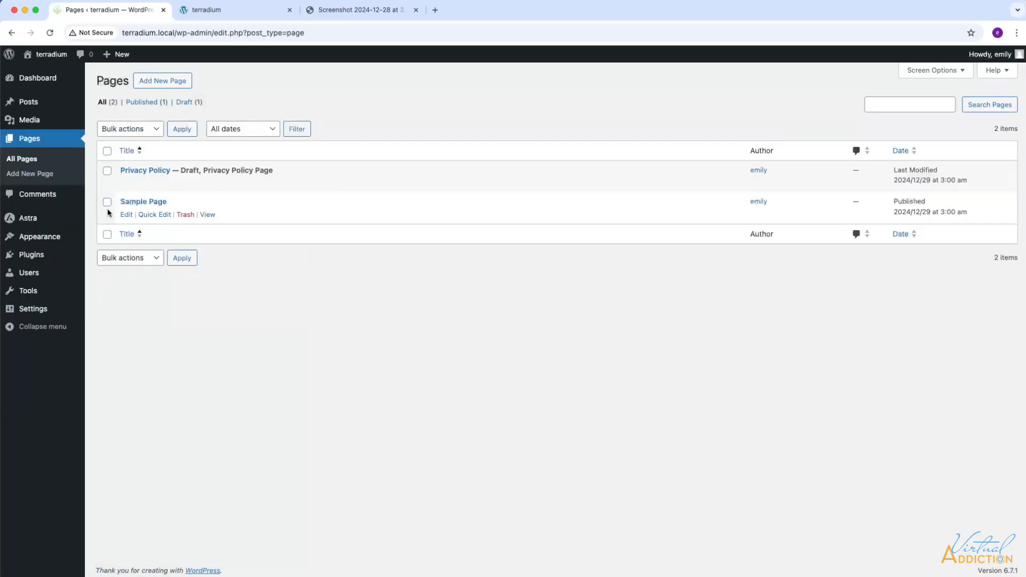
left_click(107, 150)
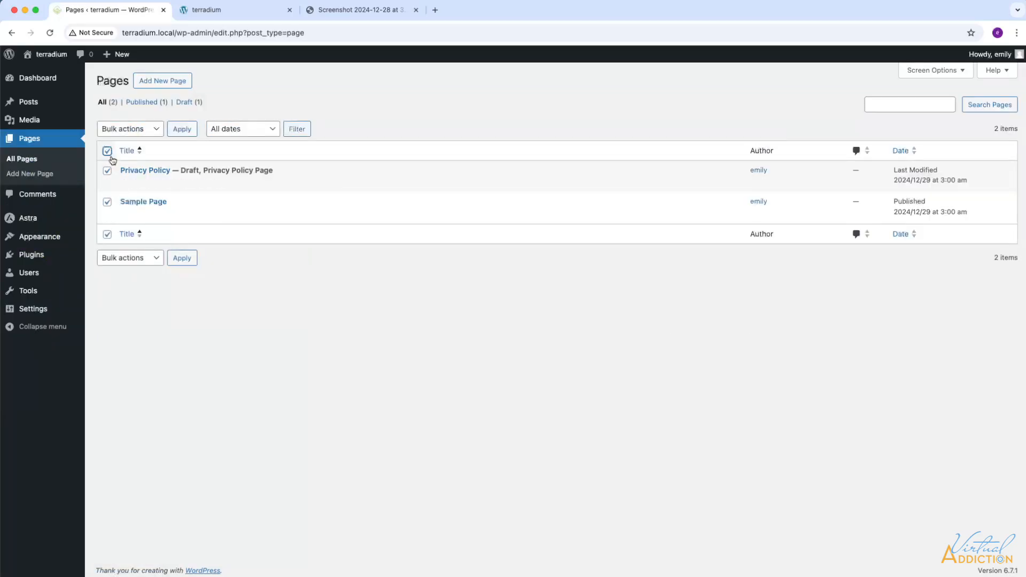
left_click(154, 130)
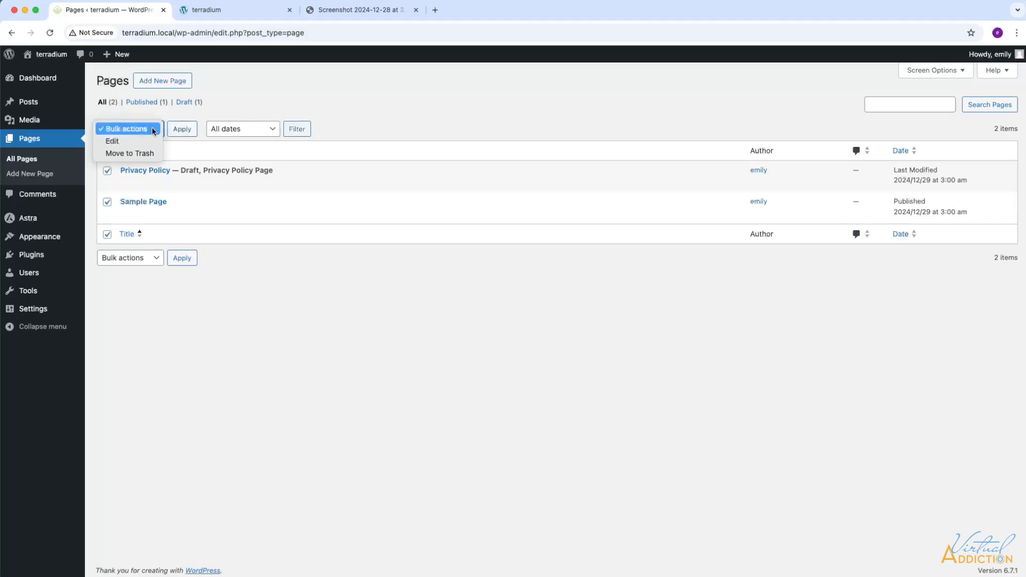
left_click(123, 153)
left_click(181, 129)
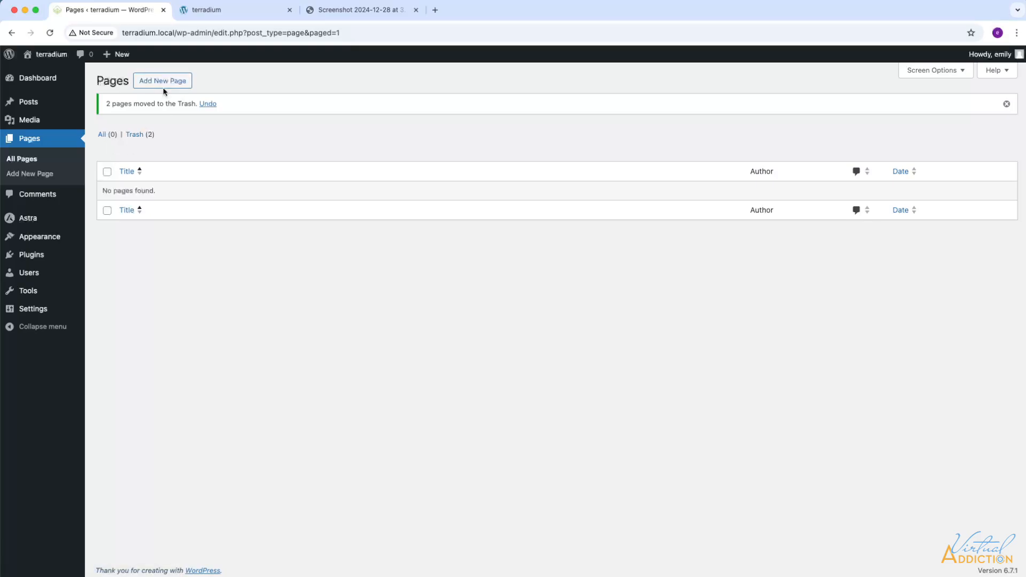
left_click(361, 11)
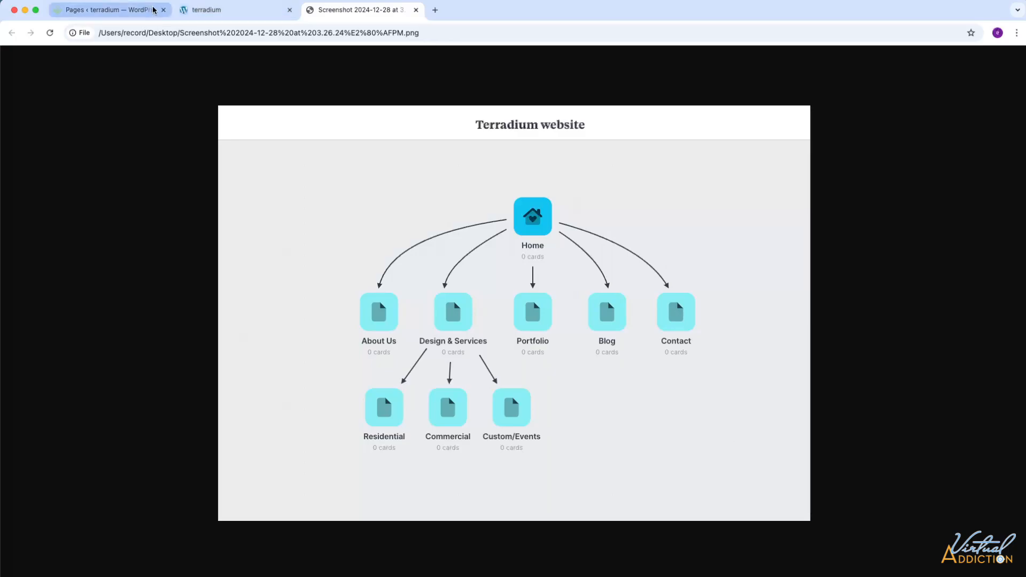
Step: Create and publish the Home, Design & Services and Portfolio pages
left_click(133, 13)
left_click(164, 81)
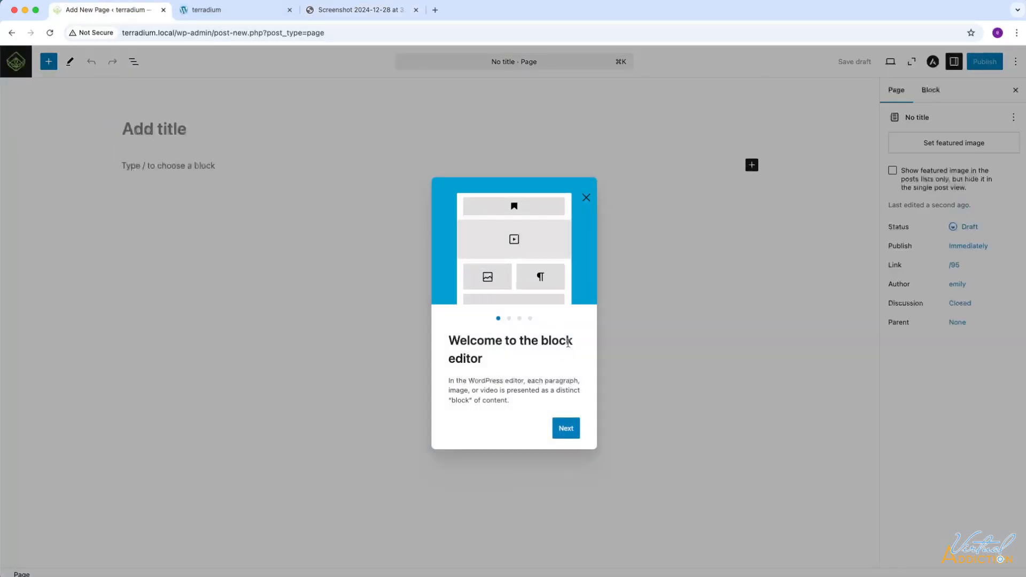
left_click(587, 198)
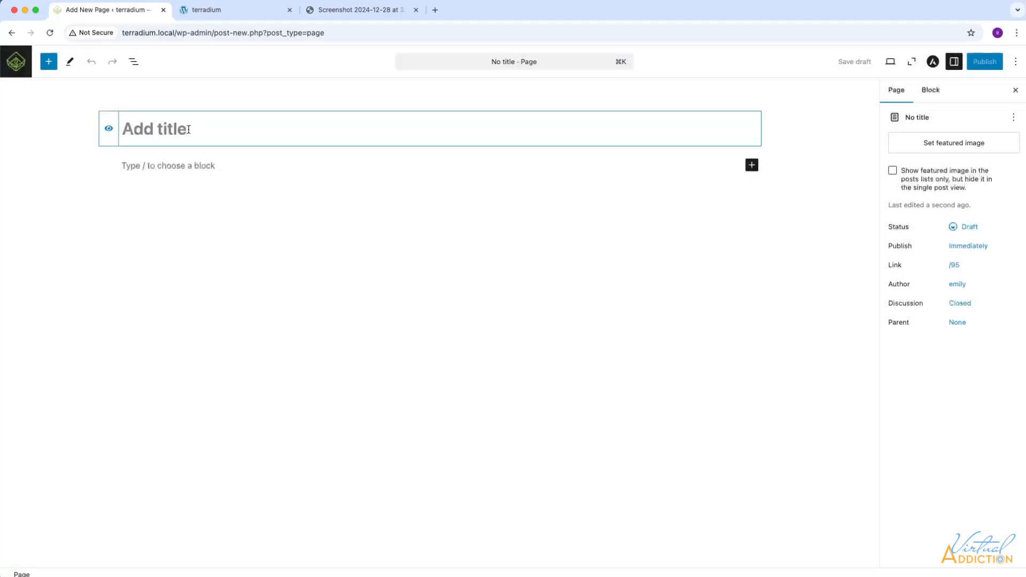
type("Home")
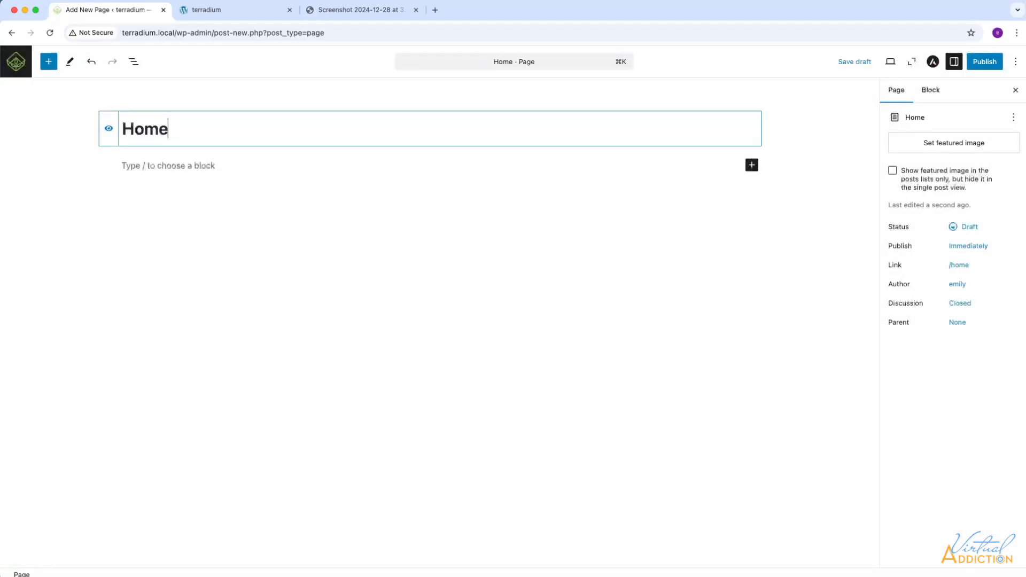
left_click(988, 62)
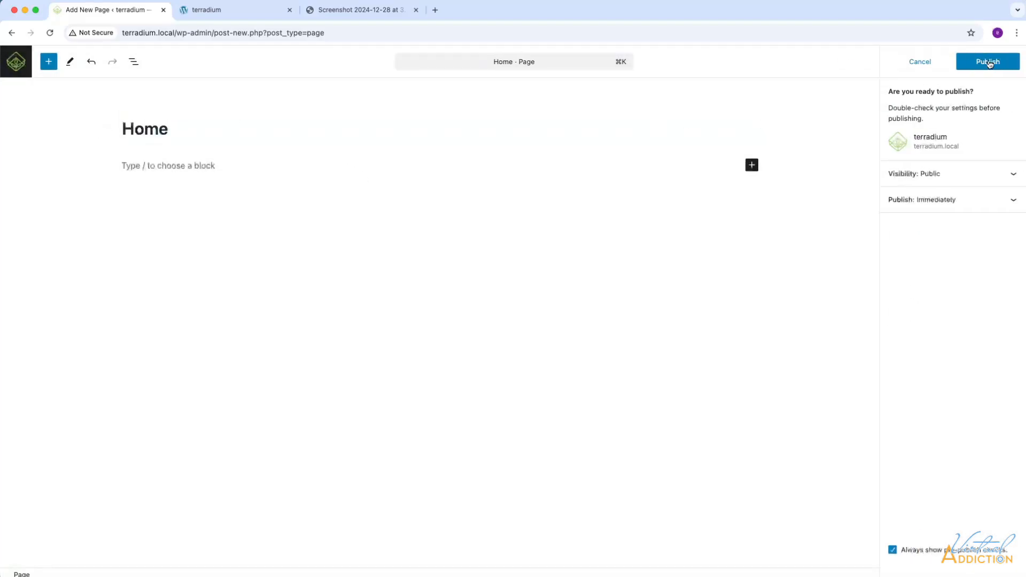
left_click(990, 63)
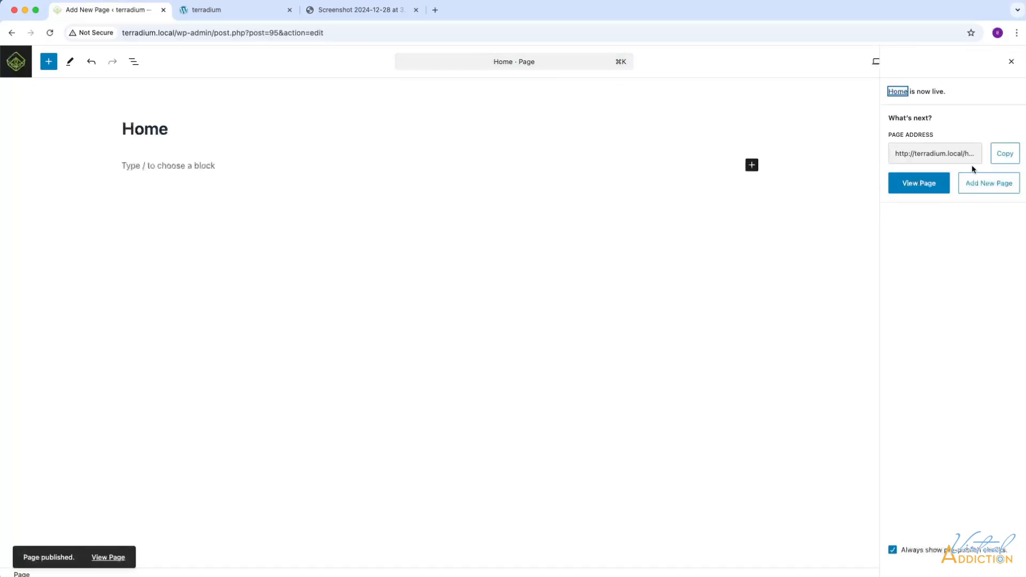
left_click(981, 185)
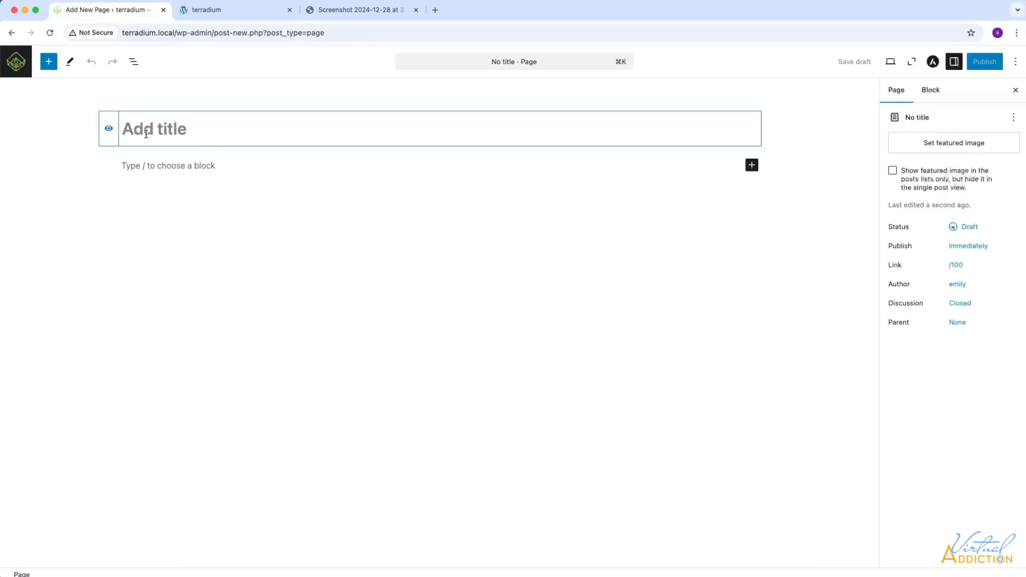
type("Design & Services")
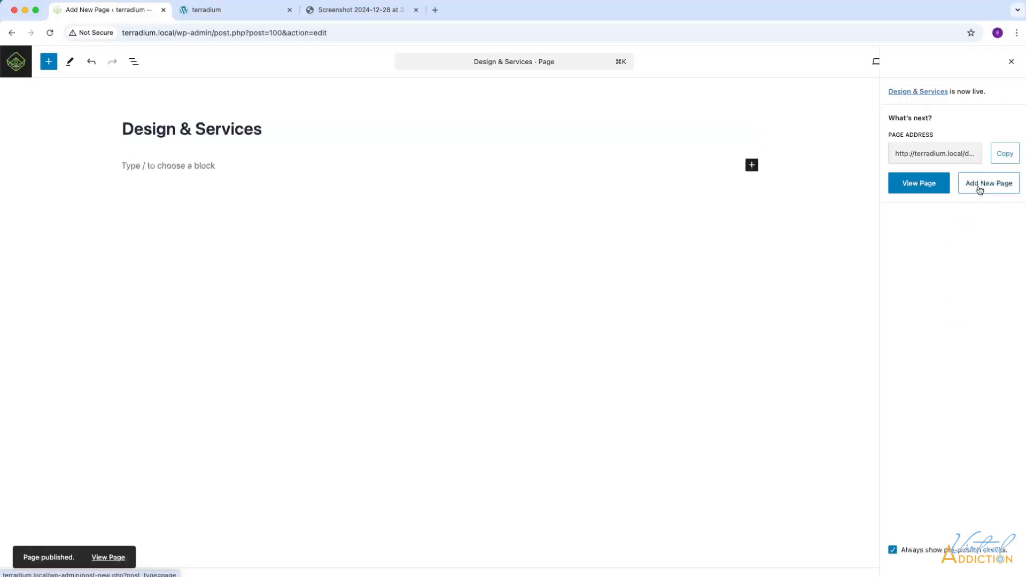
left_click(981, 186)
type("Portfolio")
left_click(985, 61)
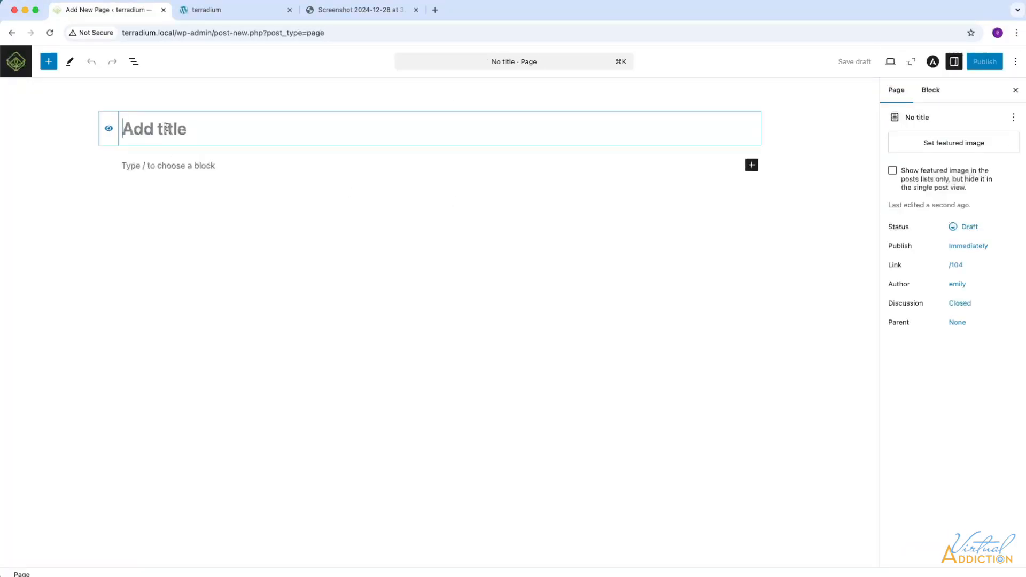
Step: Publish the Blog, Contact, Residential, Commercial and Custom / Events pages, then return to Pages
type("Blog")
left_click(989, 184)
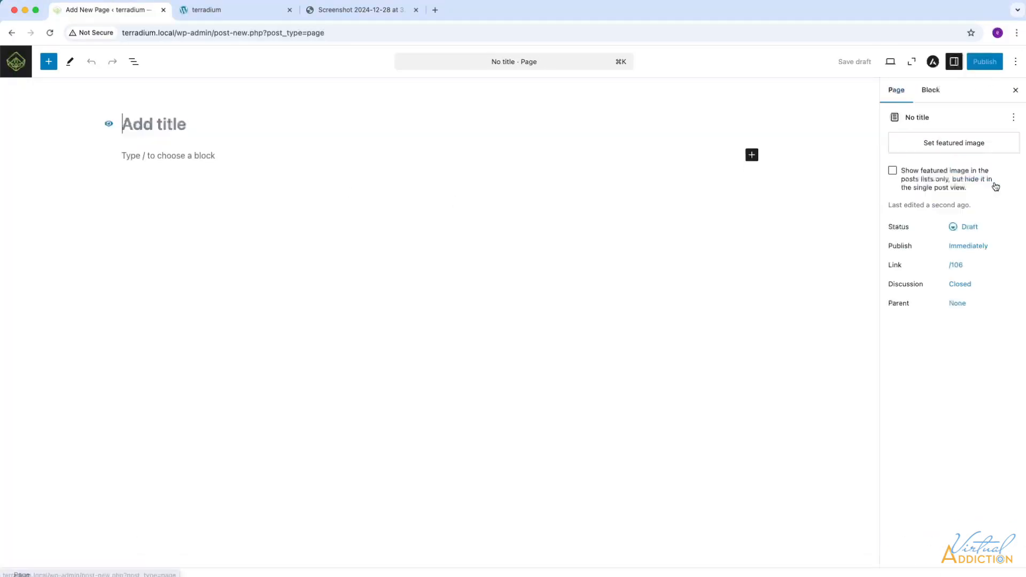
type("Contact")
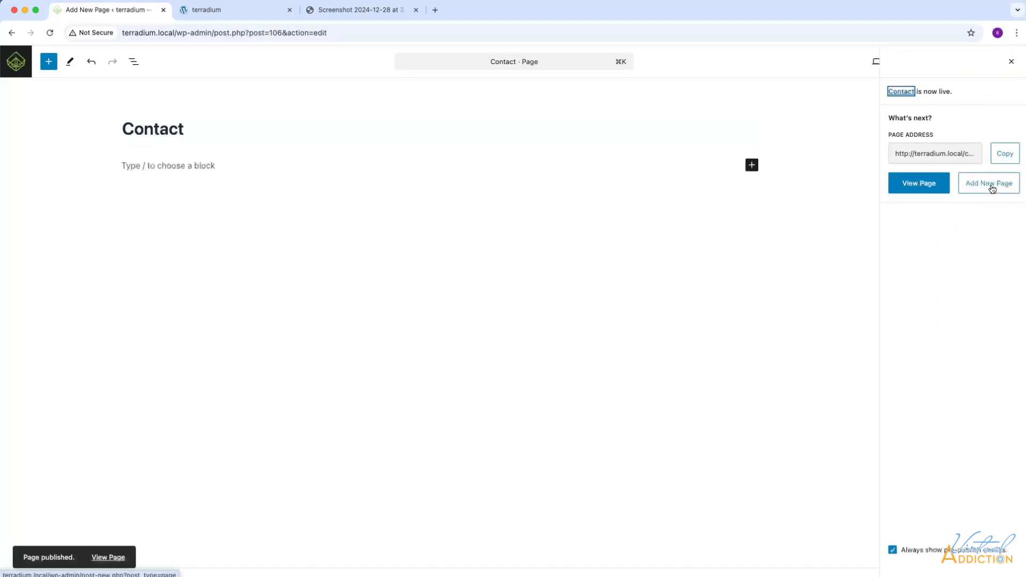
left_click(989, 183)
type("Residential")
left_click(988, 183)
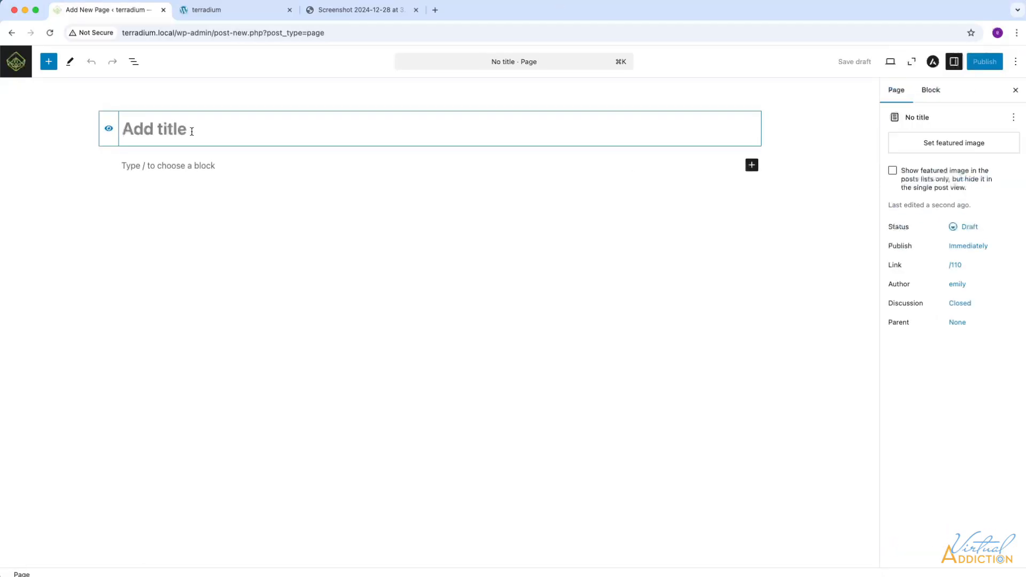
type("Commercial")
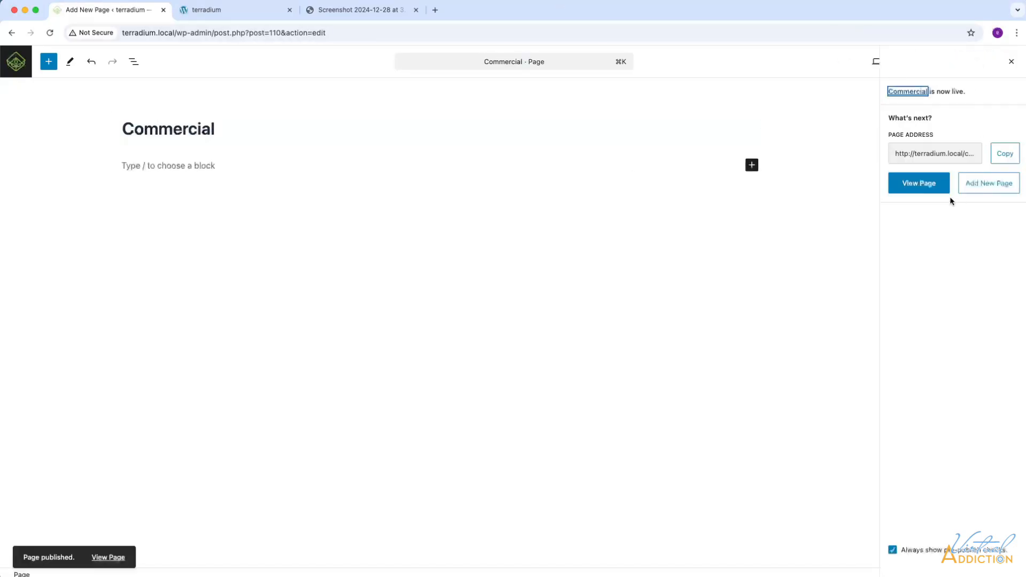
left_click(988, 183)
type("Custom")
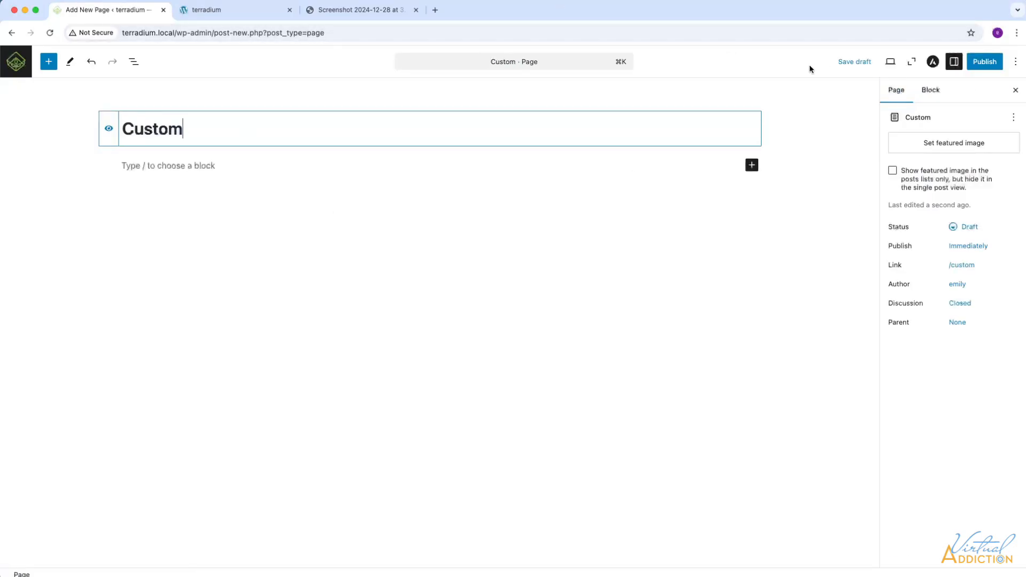
type(" / Events")
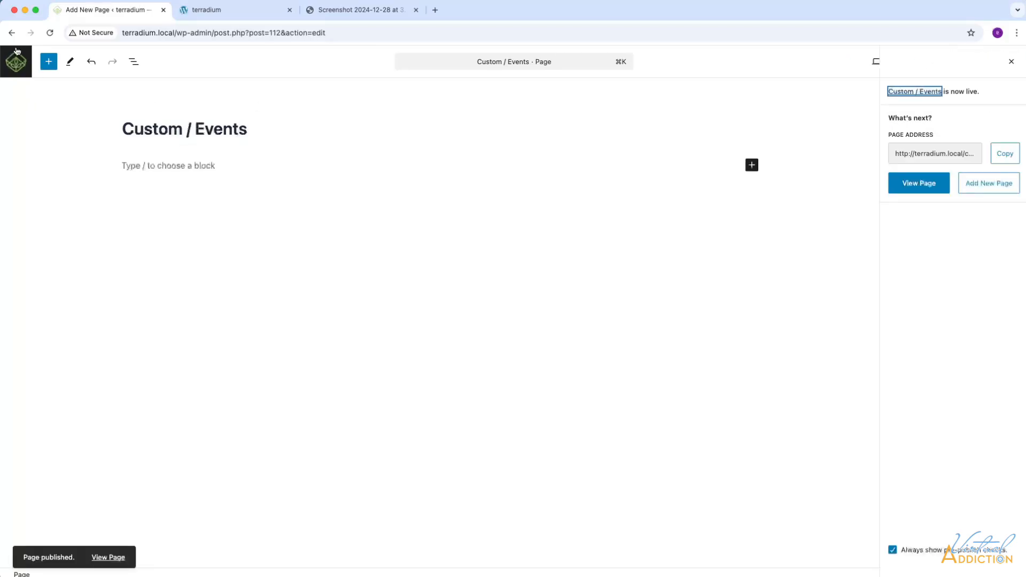
left_click(16, 51)
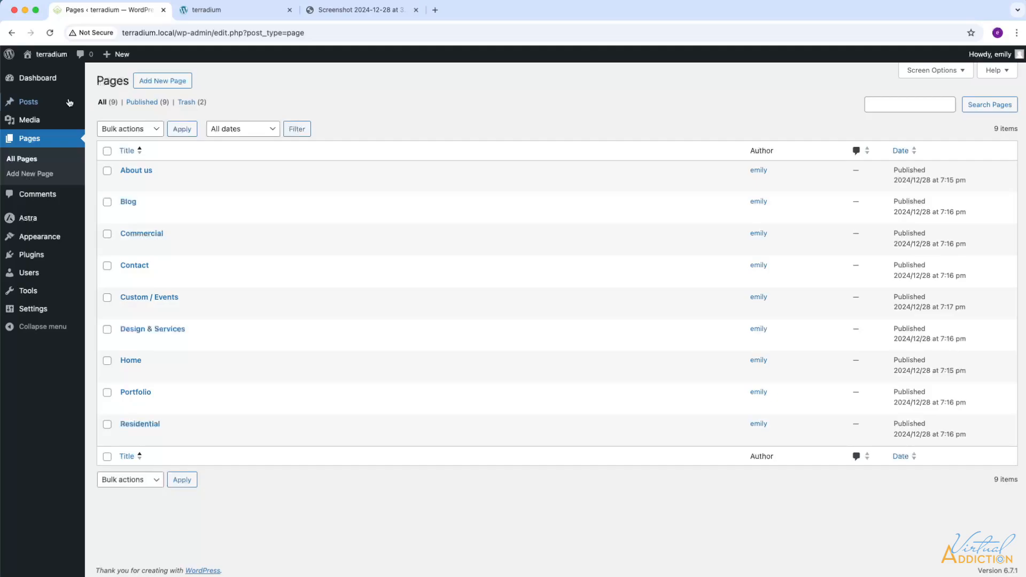
Step: Trash the default Hello world! post and start a blank new post
mouse_move(20, 103)
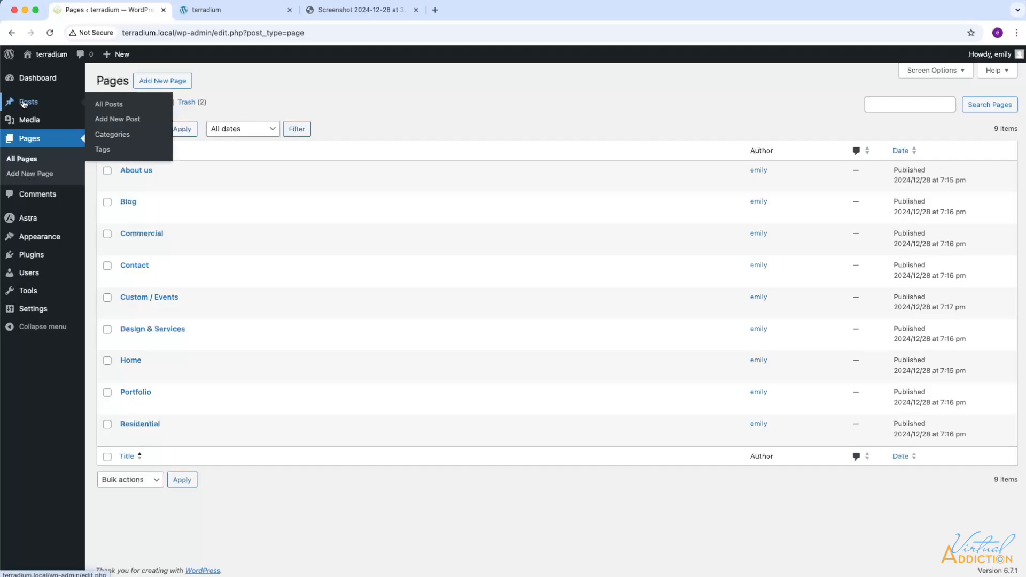
left_click(107, 104)
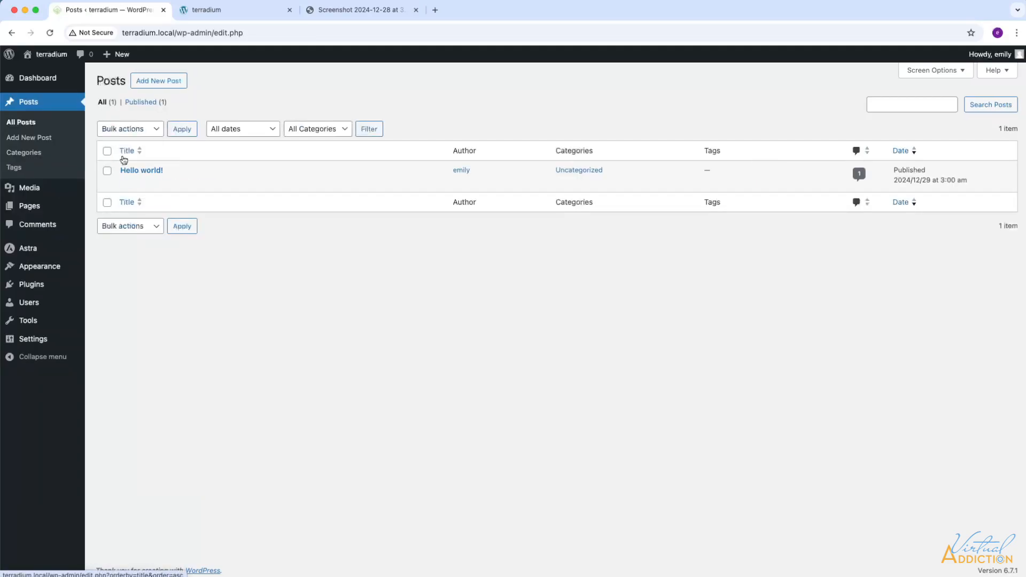
mouse_move(126, 176)
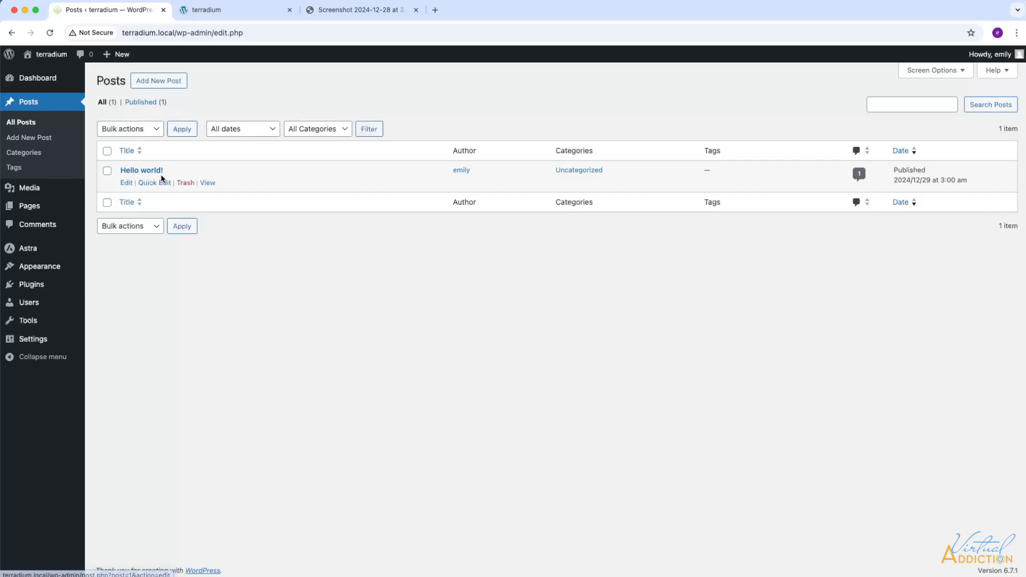
left_click(185, 183)
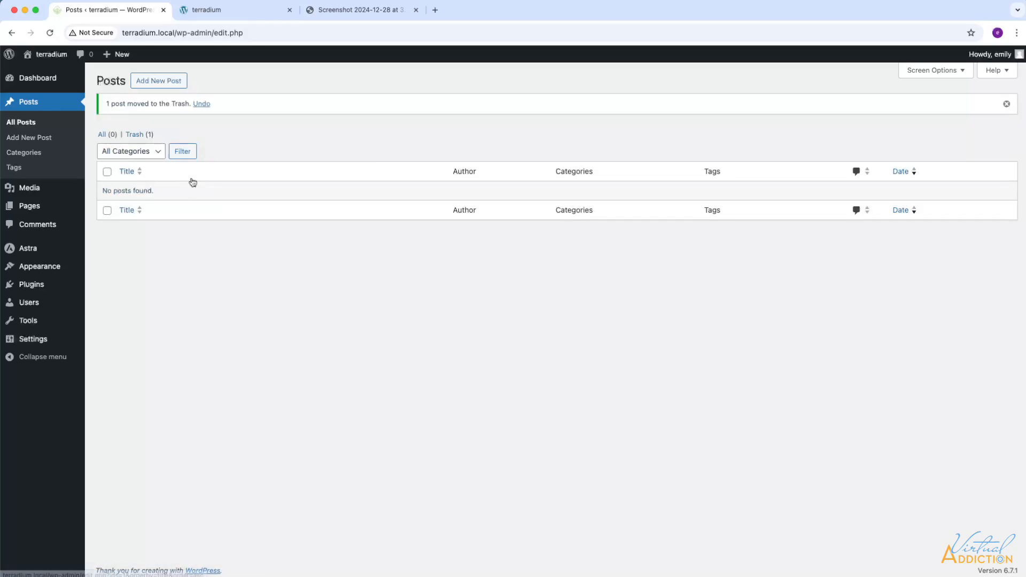
left_click(166, 83)
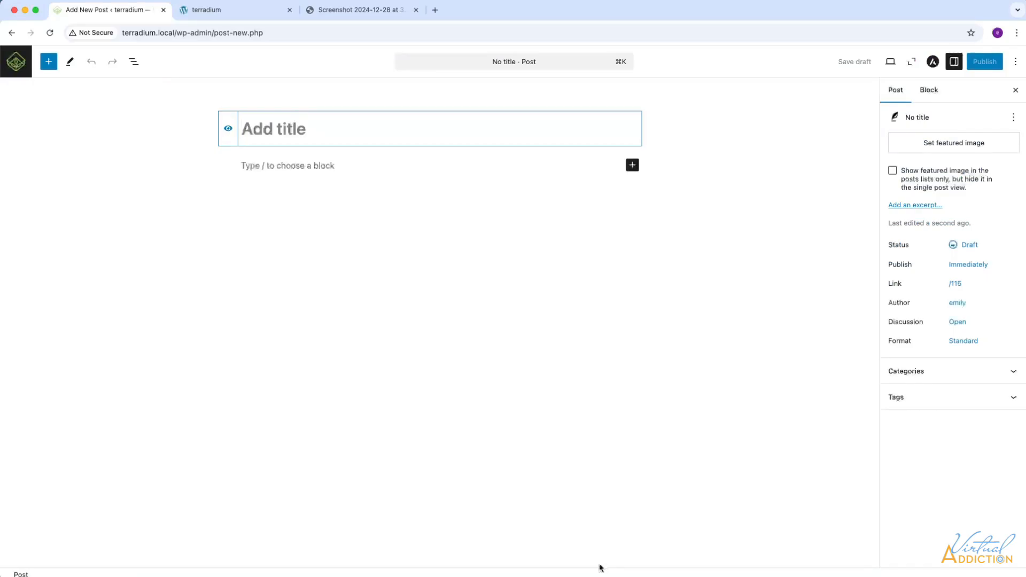
Step: Paste The tiny rainforest post content and remove its excerpt sentence from the body
type("The tiny rainforest Step into a world of lush greenery with our miniature tropical terrariums. These self-sustaining ecosystems bring the beauty of the rainforest right to your doorstep, no matter where you live. Our terrariums are filled with a variety of vibrant plants, including ferns, mosses, and bromeliads. We also include a variety of small animals, such as dart frogs, isopods, and springtails. Our terrariums are not only beautiful to look at, but they are also beneficial for your health. Studies have shown that spending time in nature can help to reduce stress, improve your mood, and boost your creativity. Our terrariums provide a way to experience the benefits of nature, even if you live in a busy city. We believe that everyone deserves to have a connection to nature. That's why we are committed to creating high-quality, affordable terrariums that are easy to care for. We want to make it easy for everyone to bring the beauty of the rainforest into their home. {excerpt: Tiny worlds, endless wonder.  Our terrariums are filled with vibrant life, offering a unique piece of the rainforest for your home. Discover the magic within.}")
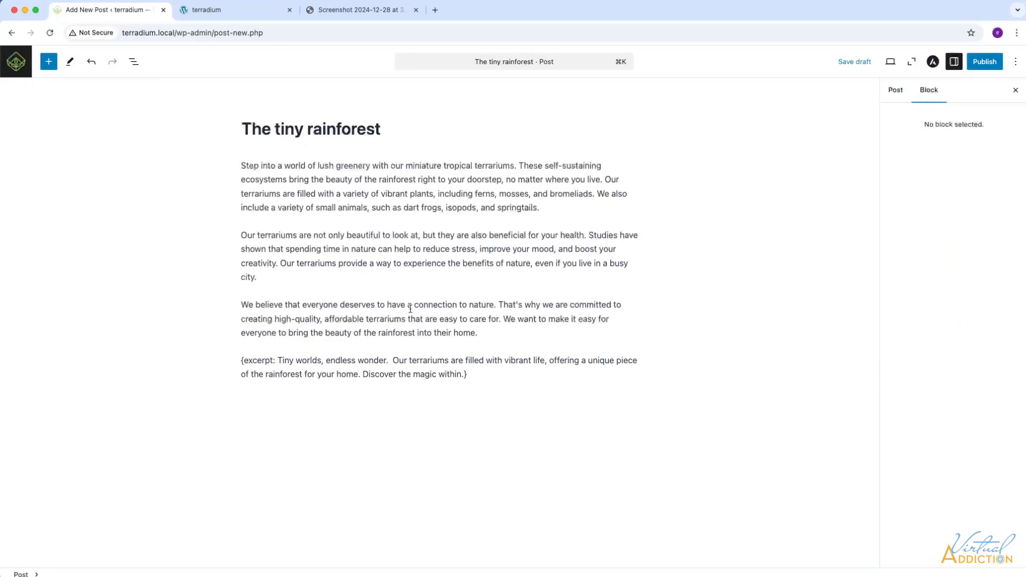
left_click_drag(463, 372, 225, 359)
key("BackSpace")
key("BackSpace")
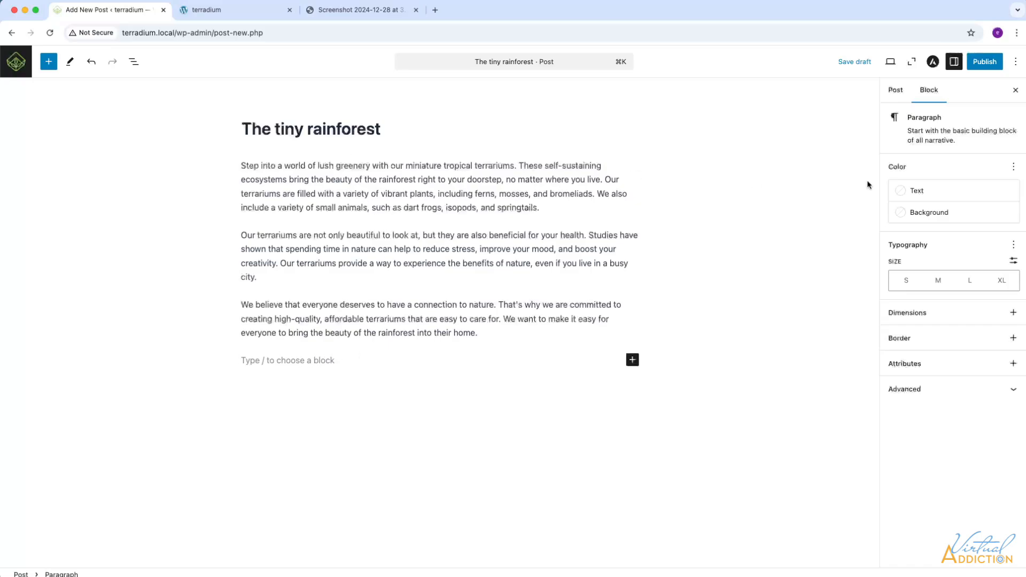
Step: Put the excerpt in the post's excerpt box, publish it under terrariums, and return to Posts
left_click(896, 91)
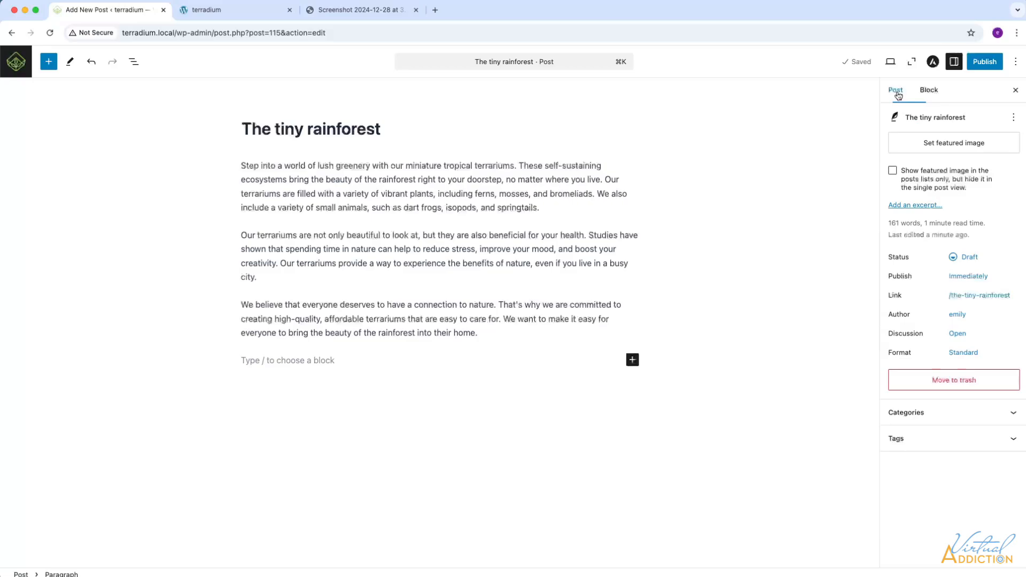
left_click(915, 205)
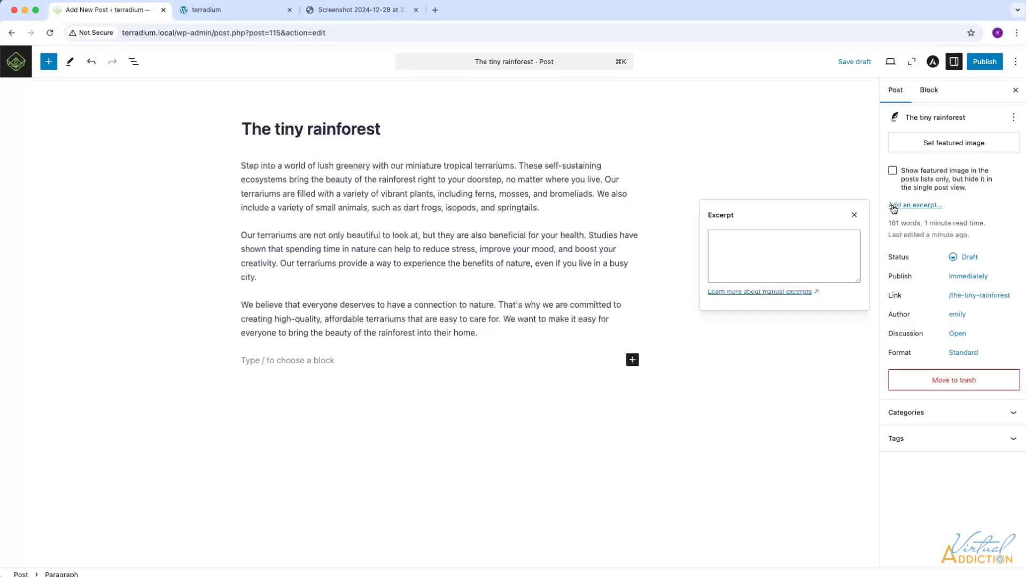
type("Tiny worlds, endless wonder.  Our terrariums are filled with vibrant life, offering a unique piece of the rainforest for your home. Discover the magic within.")
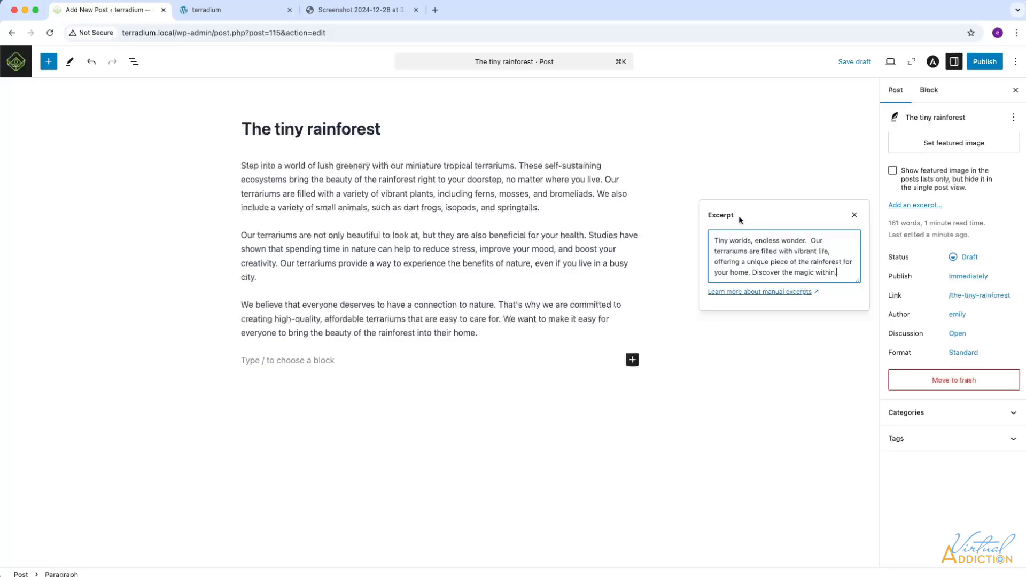
left_click(985, 62)
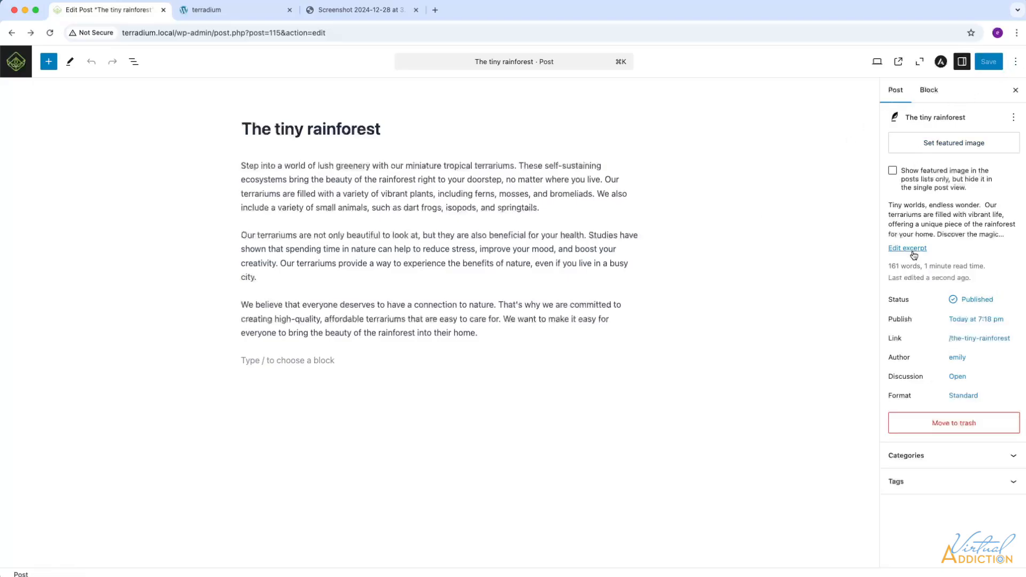
left_click(1011, 457)
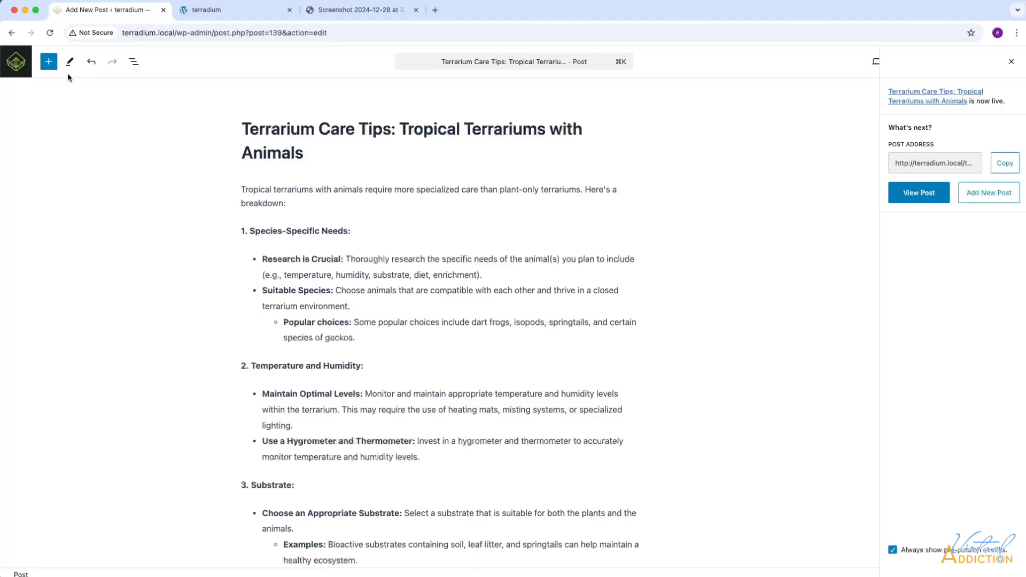
left_click(16, 63)
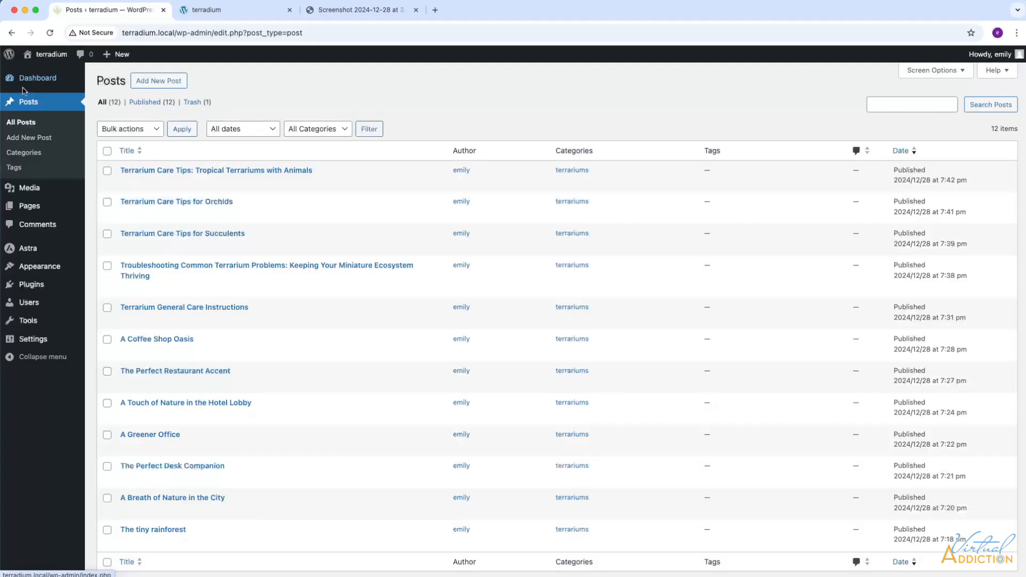
Step: Try Quick Edit on Tropical Terrariums with Animals, then edit Terrarium Care Tips for Orchids in full
left_click(32, 125)
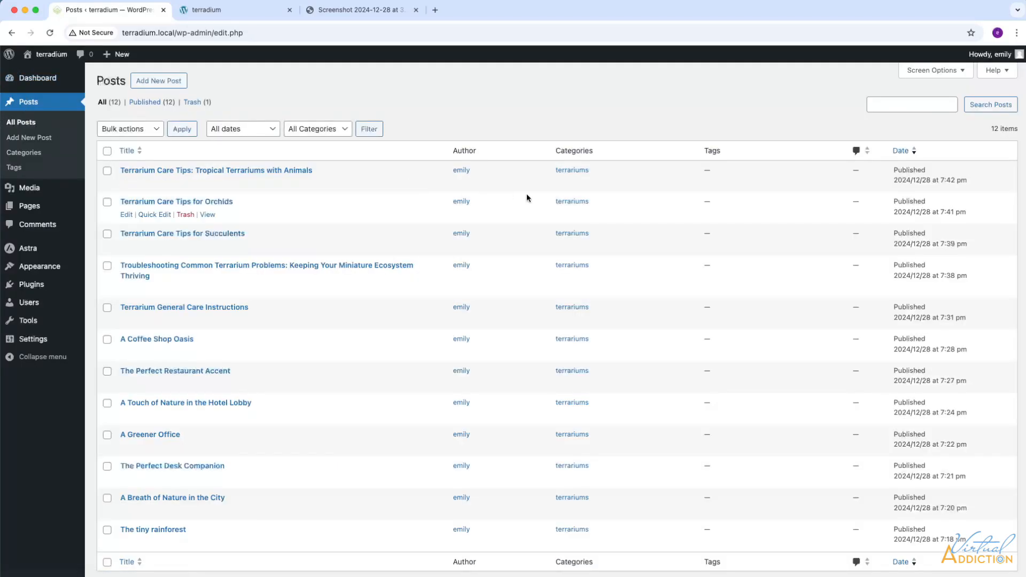
scroll(610, 204, "down", 2)
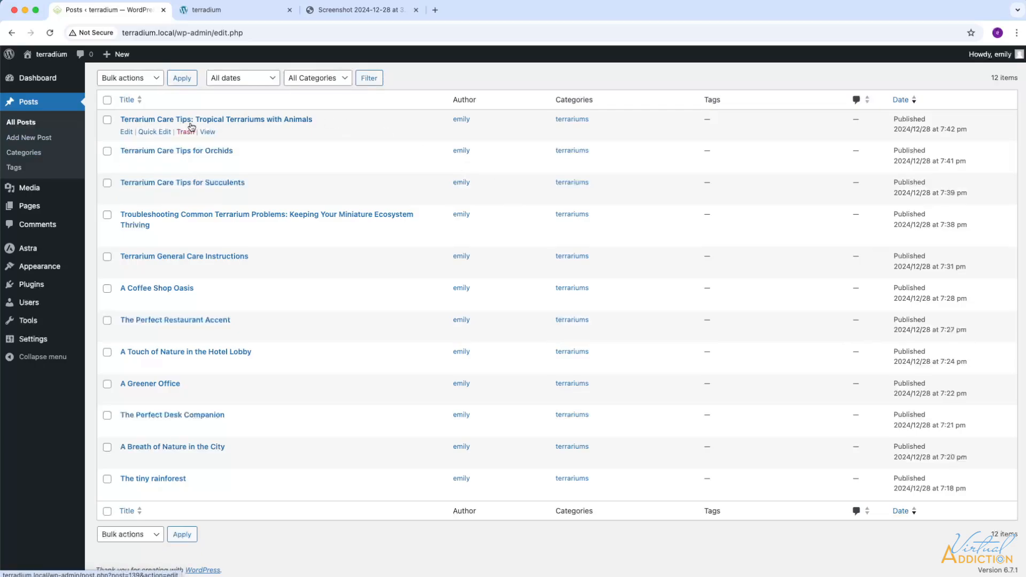
left_click(151, 134)
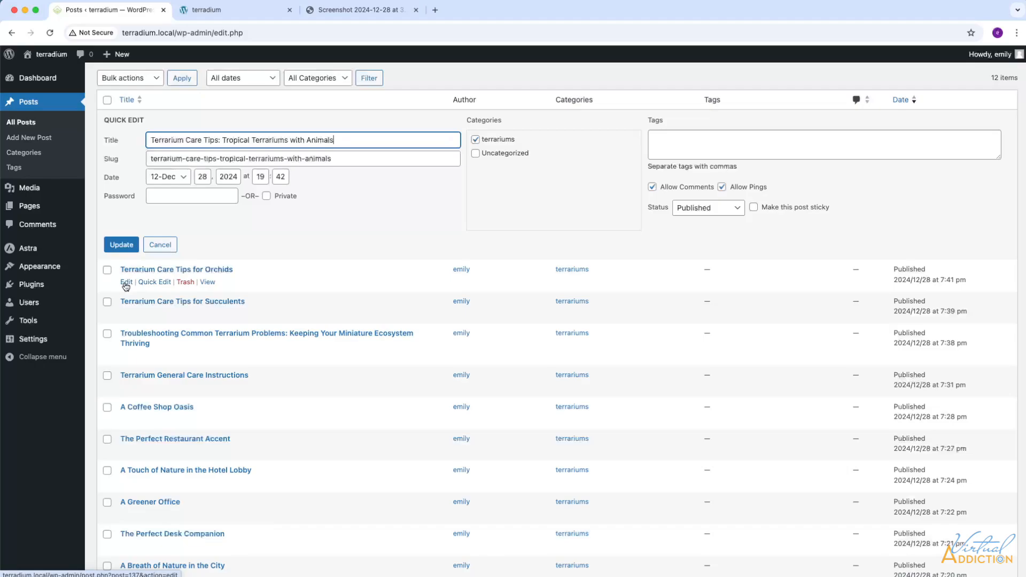
left_click(127, 283)
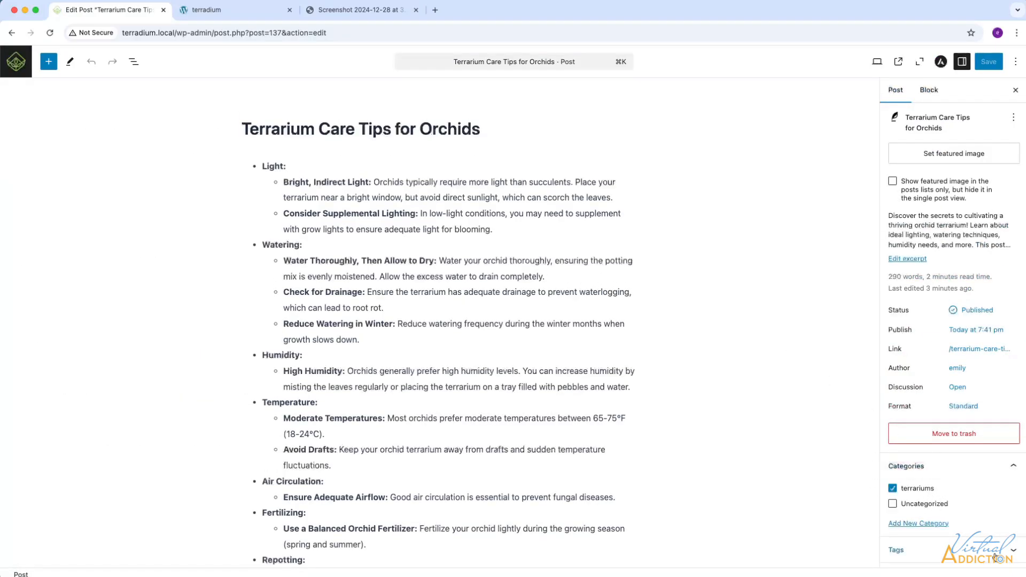
Step: Add a new care category to the Orchids post, save it, and return to Posts
left_click(927, 525)
scroll(943, 515, "down", 3)
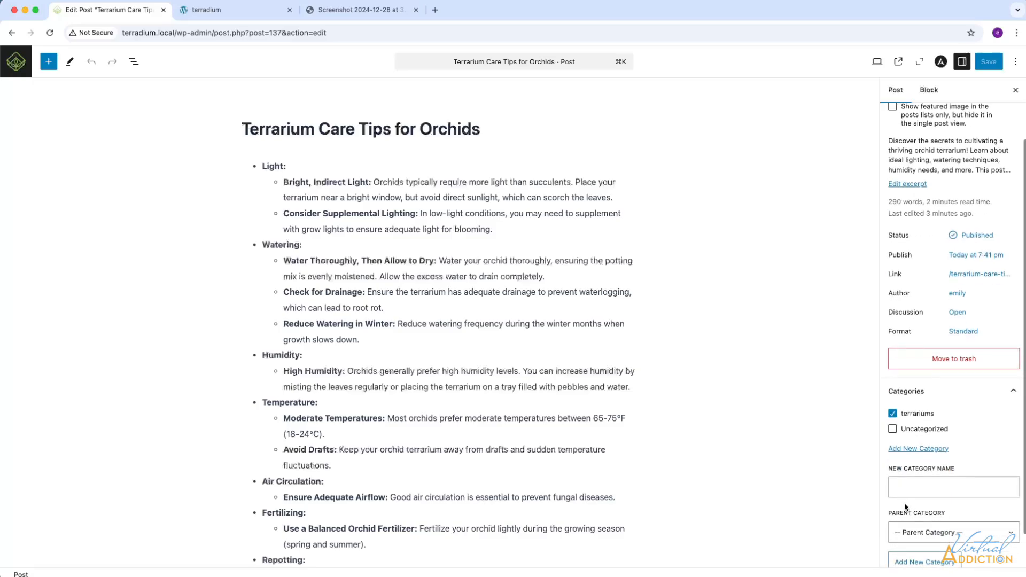
left_click(903, 485)
type("care")
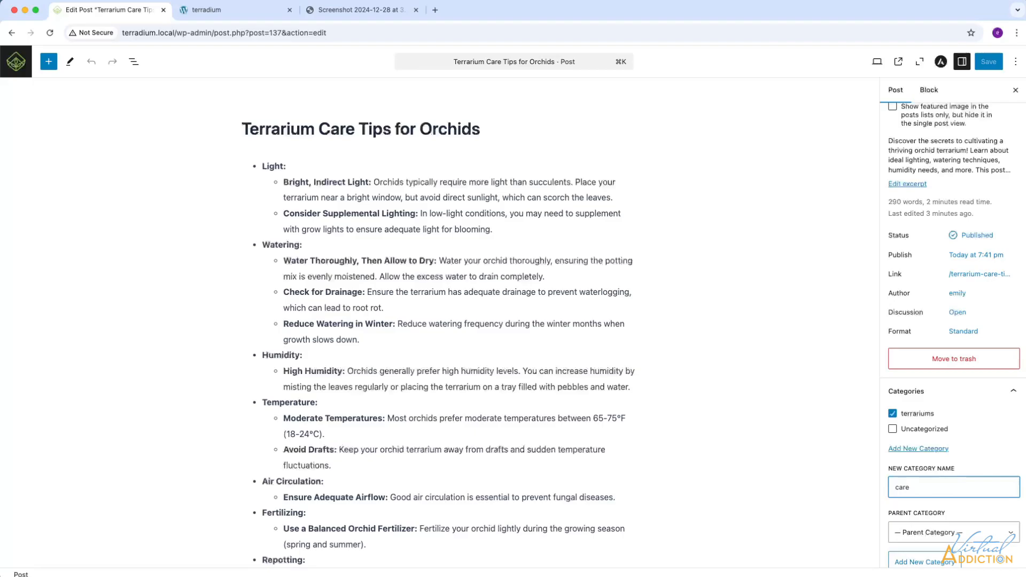
key("Return")
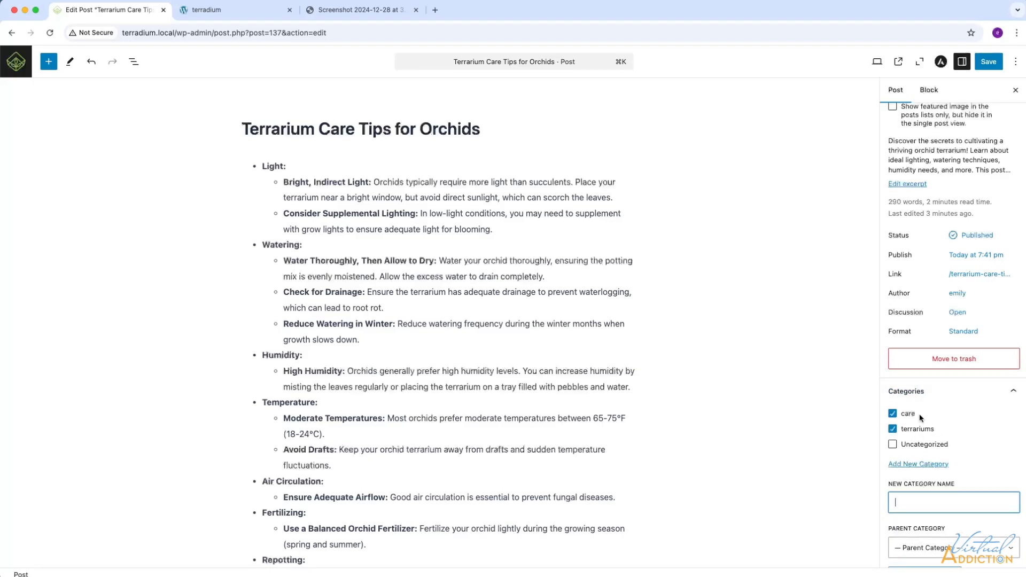
left_click(987, 63)
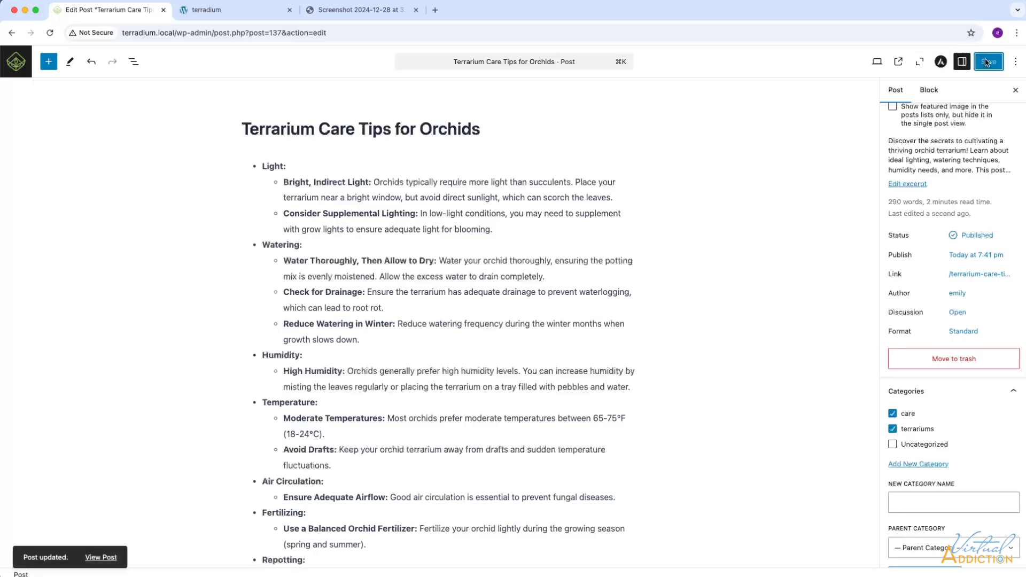
left_click(20, 69)
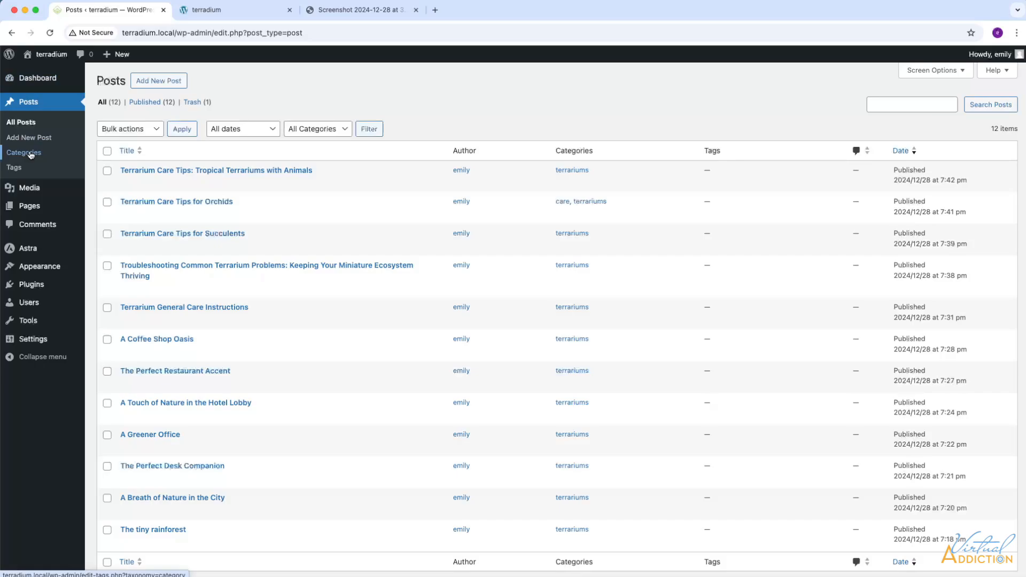
Step: Add the case study and tips categories on the Categories page, then return to All Posts
left_click(31, 155)
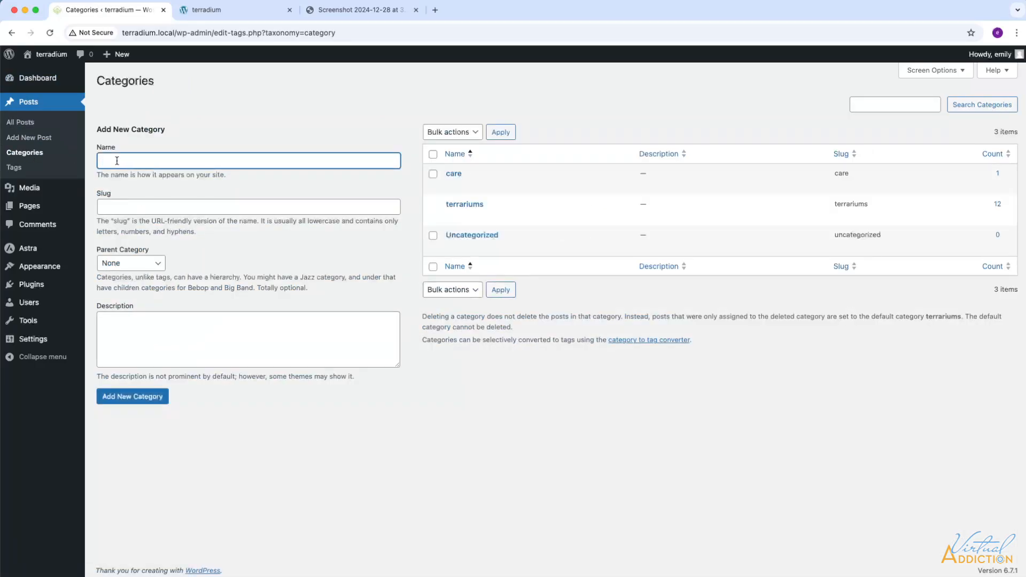
type("case study")
left_click(148, 396)
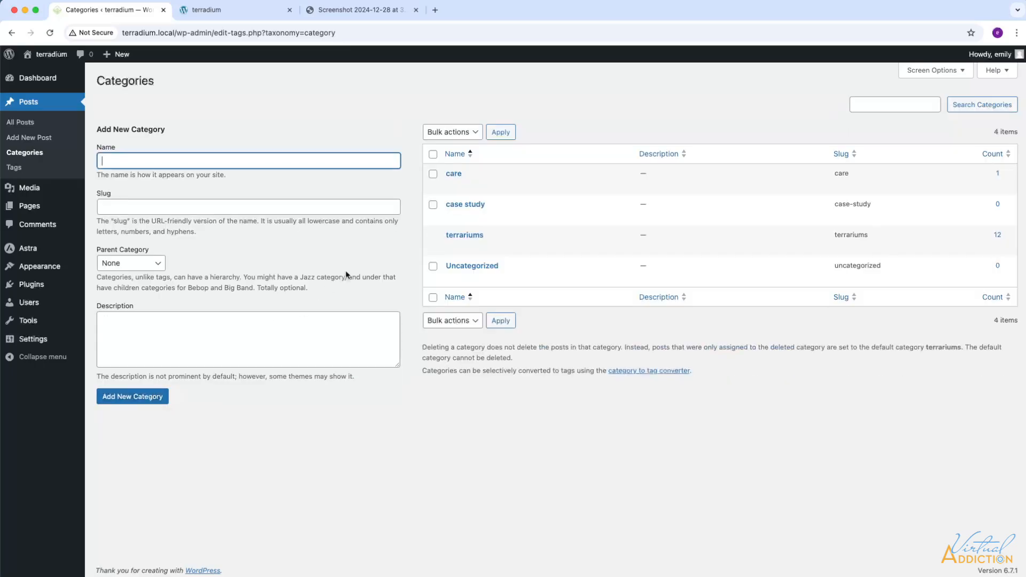
type("tips")
left_click(139, 396)
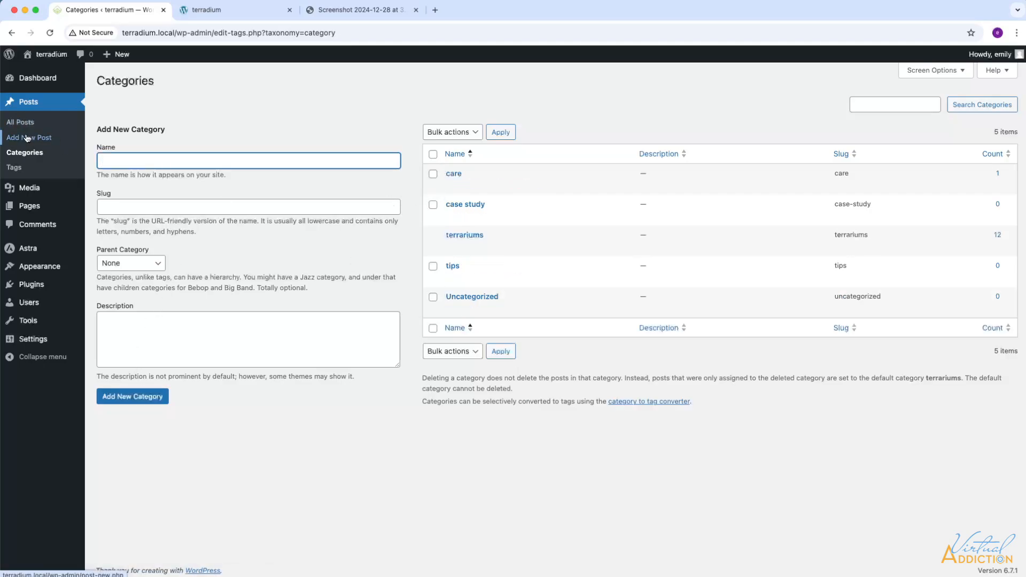
left_click(29, 124)
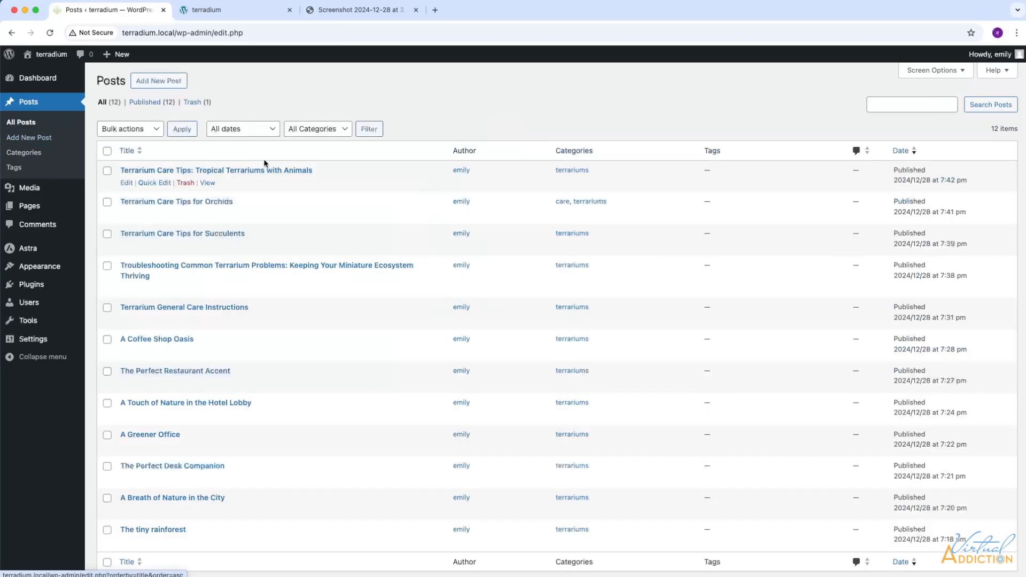
Step: Quick Edit Tropical Terrariums with Animals to add the care and tips categories
left_click(147, 183)
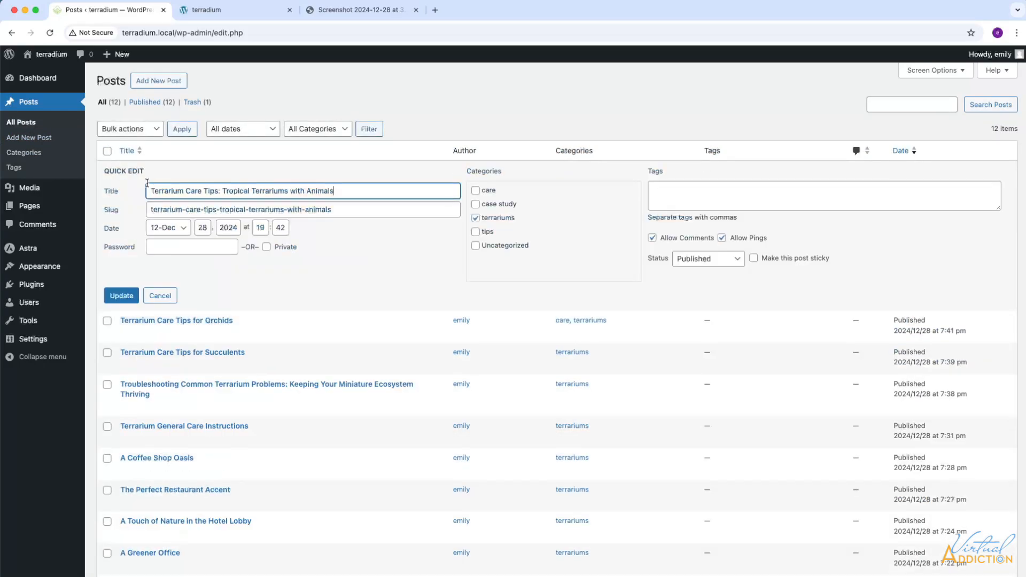
left_click(476, 191)
left_click(475, 232)
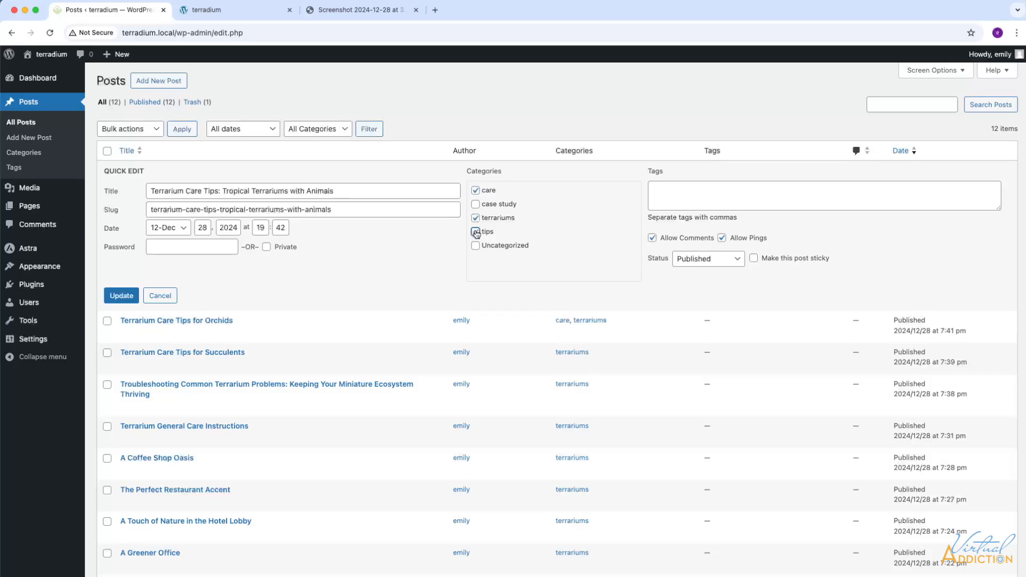
left_click(122, 296)
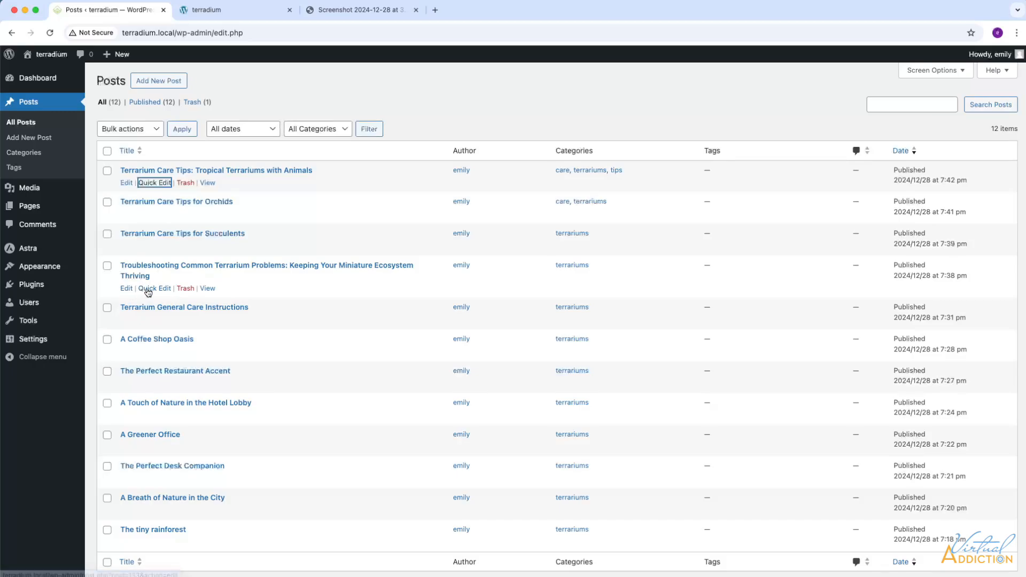
Step: Add tips to the Troubleshooting post via Quick Edit, then start quick-editing the Orchids post
left_click(147, 289)
left_click(476, 326)
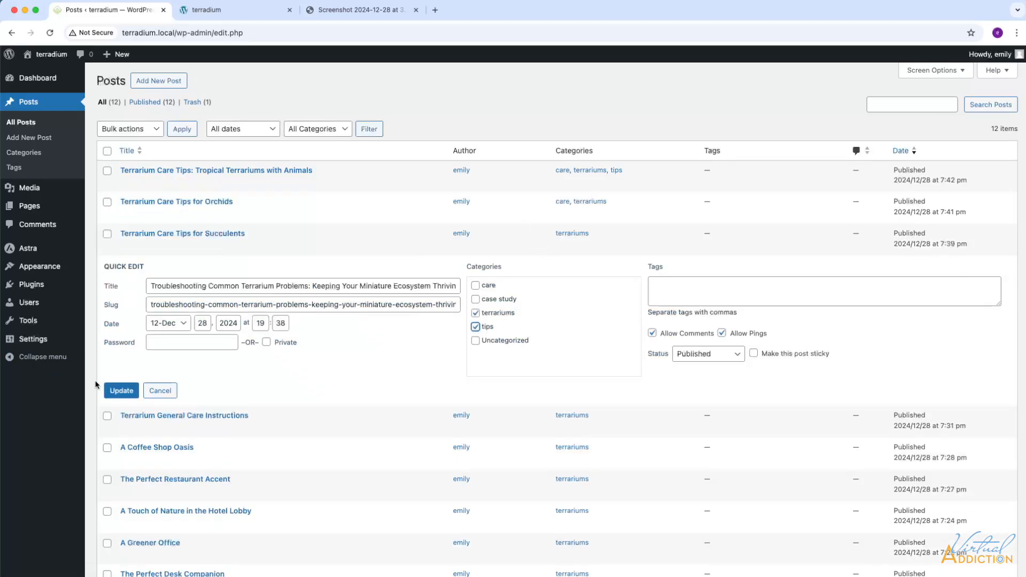
left_click(122, 392)
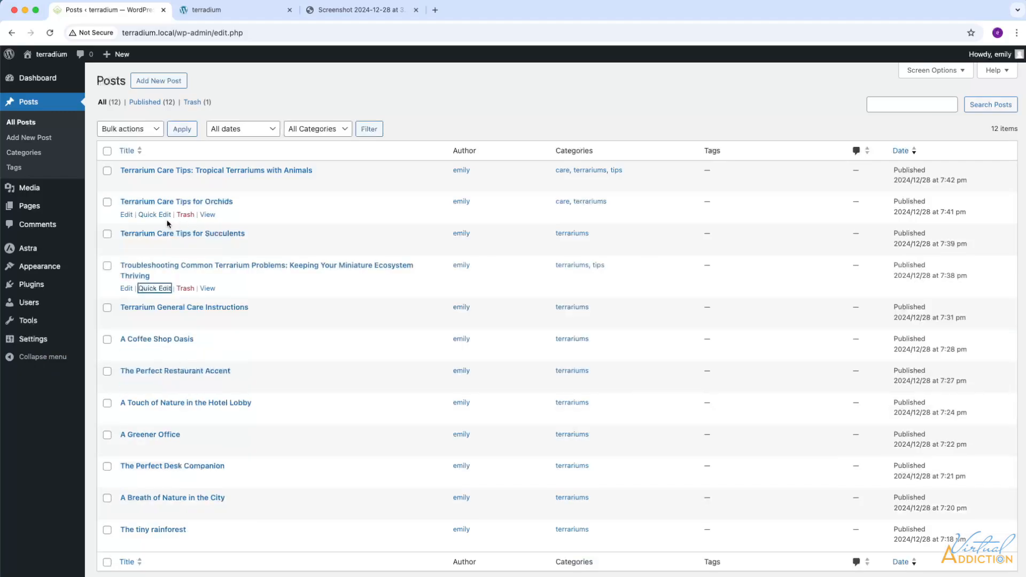
left_click(155, 214)
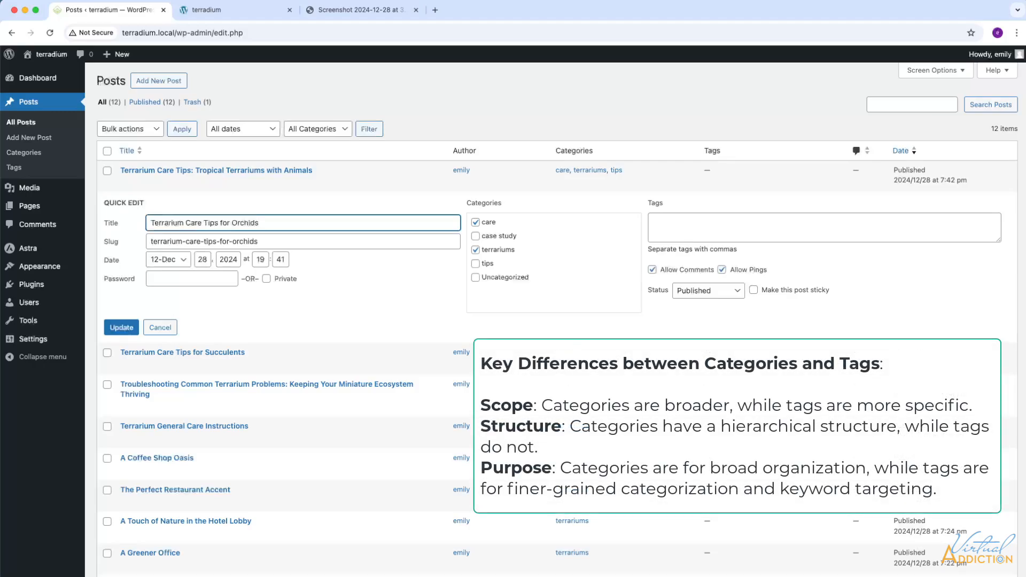
Step: Tag the Orchids post with terrarium, orchids, nature and hobby in Quick Edit and update it
left_click(666, 222)
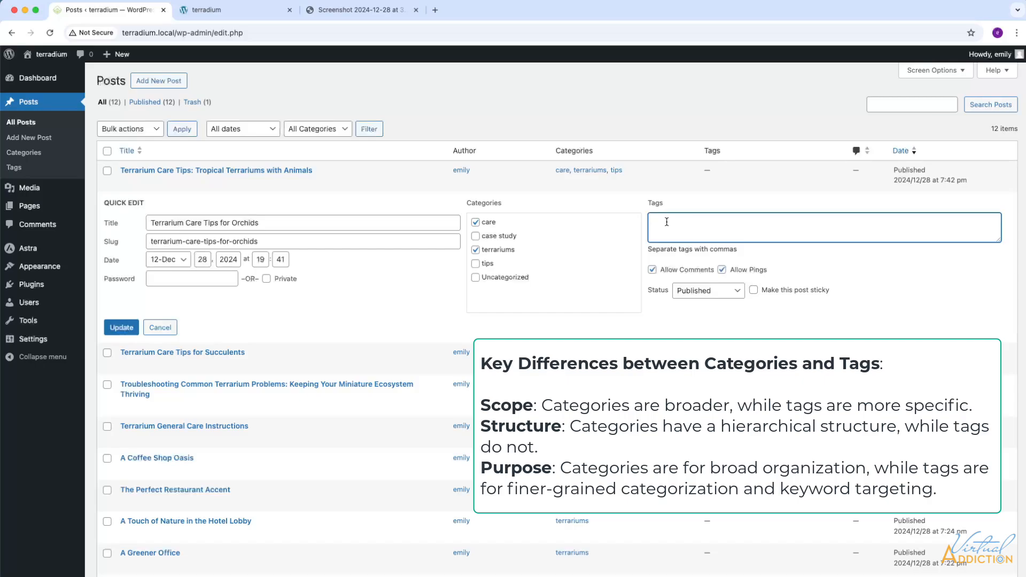
type("terrariu")
type("m, orchids, nature, hobby")
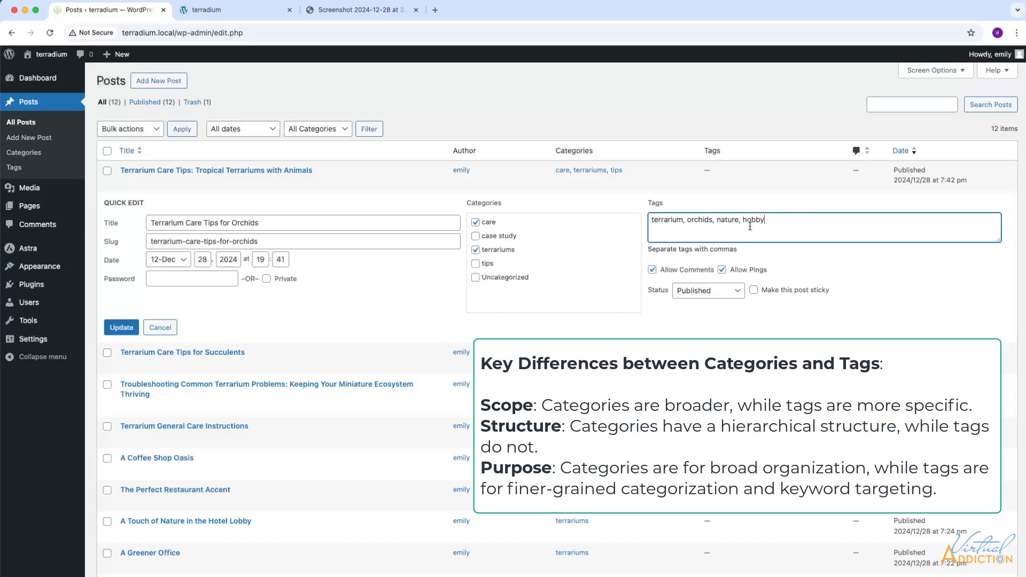
left_click(122, 328)
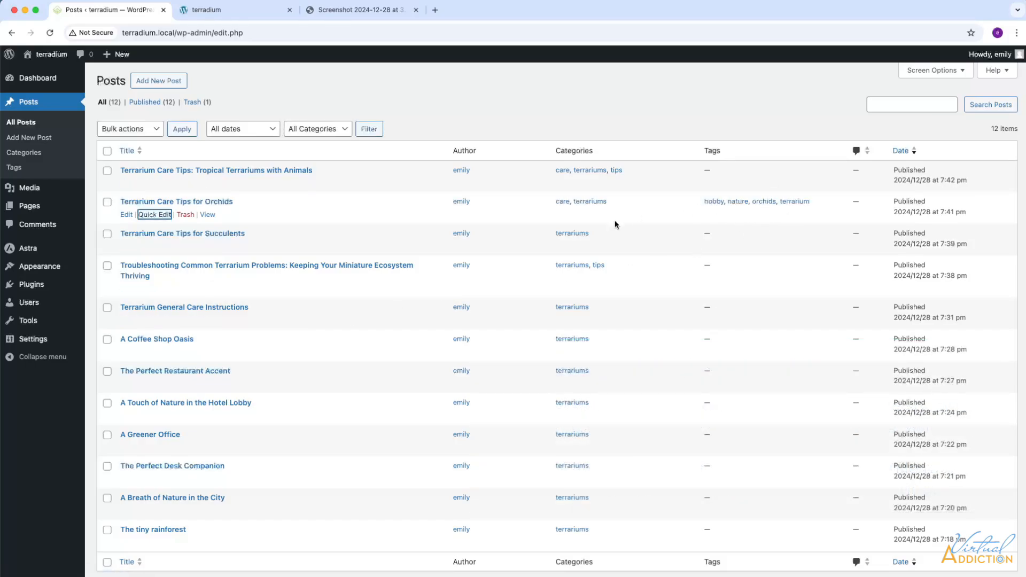
Step: Scroll through the Posts list to review each post's categories
scroll(608, 229, "down", 1)
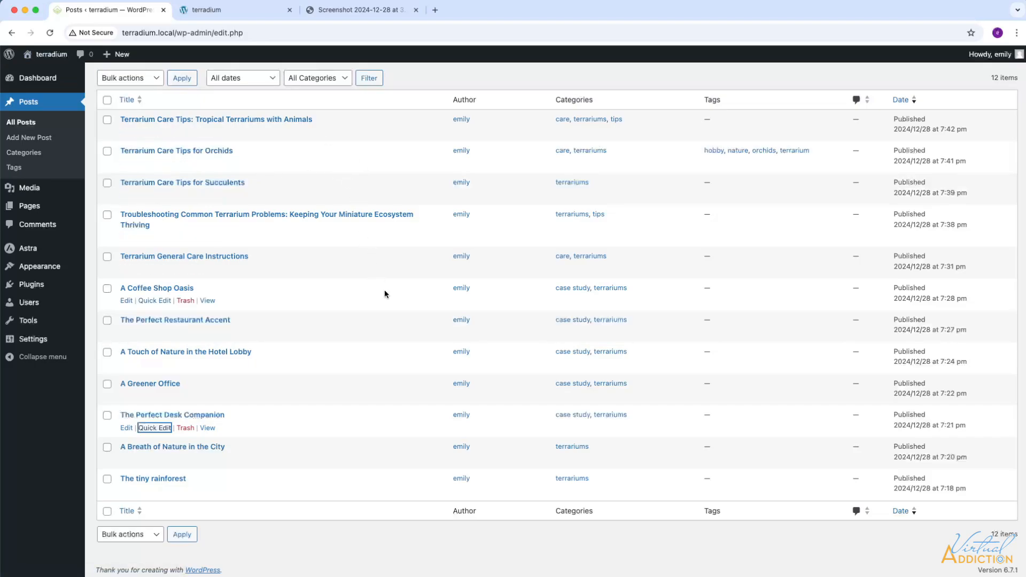
scroll(380, 222, "up", 2)
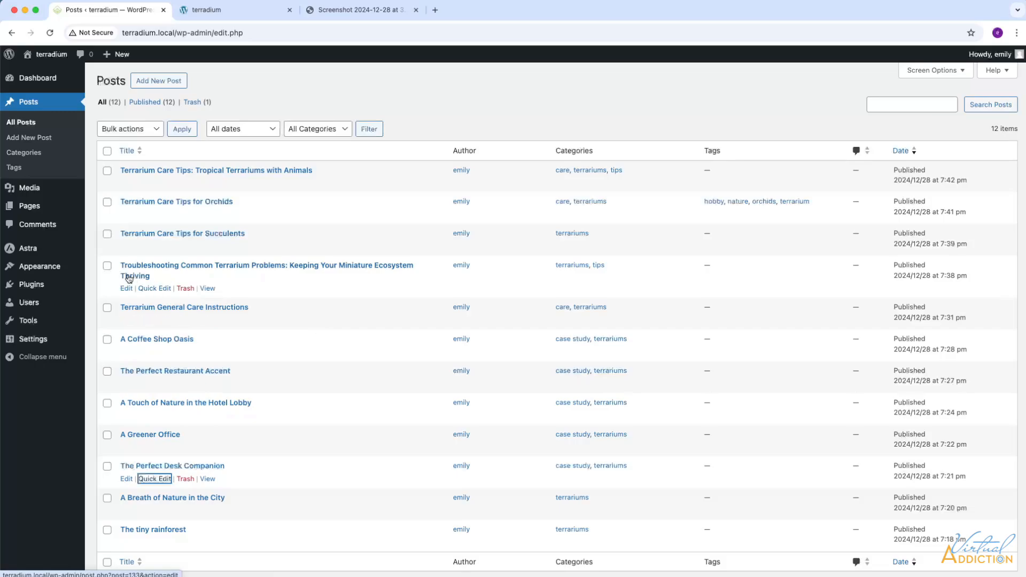
Step: Reload the live terradium site and scroll through the grid of blog post cards
left_click(268, 15)
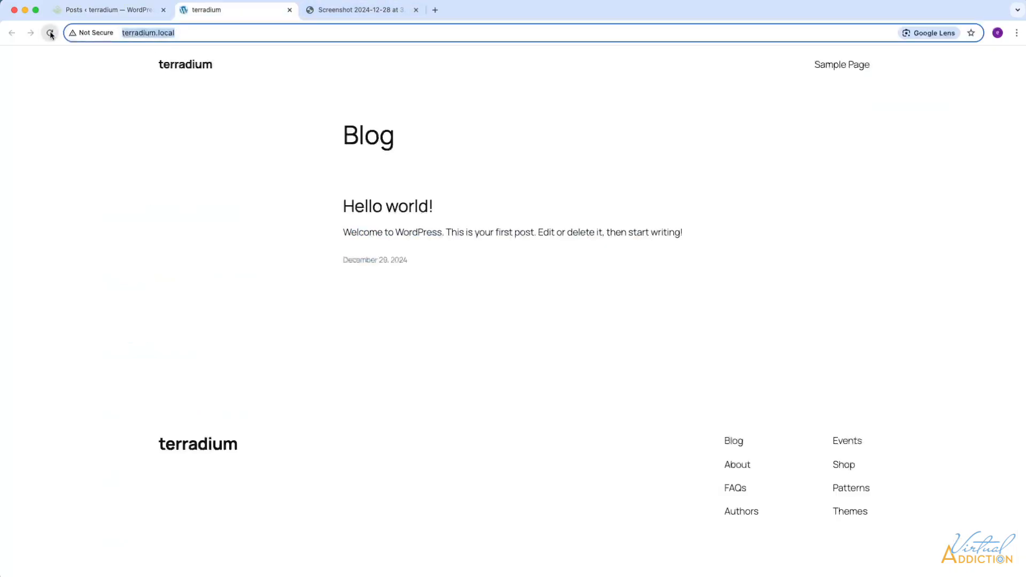
left_click(50, 32)
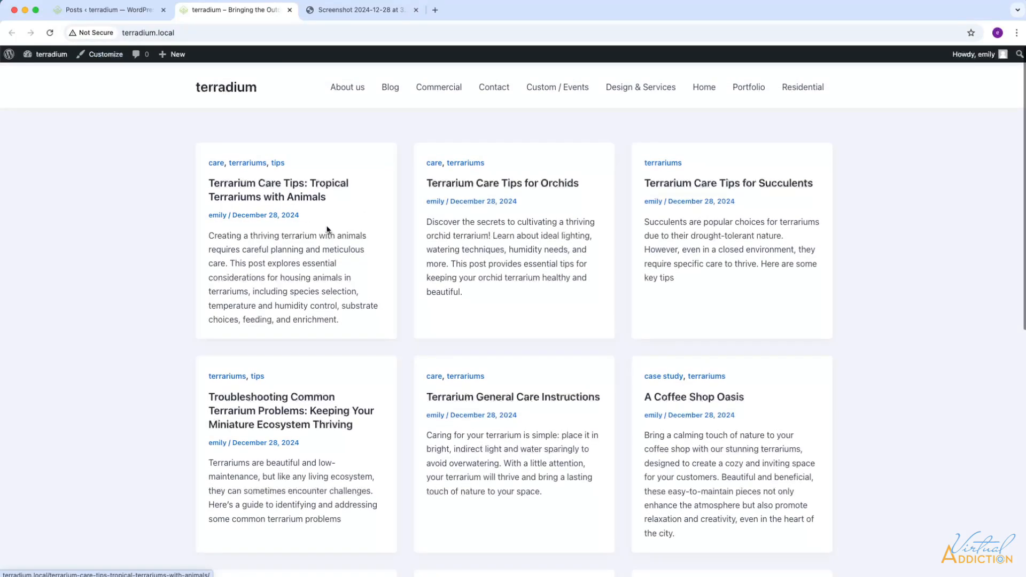
scroll(419, 303, "down", 3)
scroll(408, 269, "up", 4)
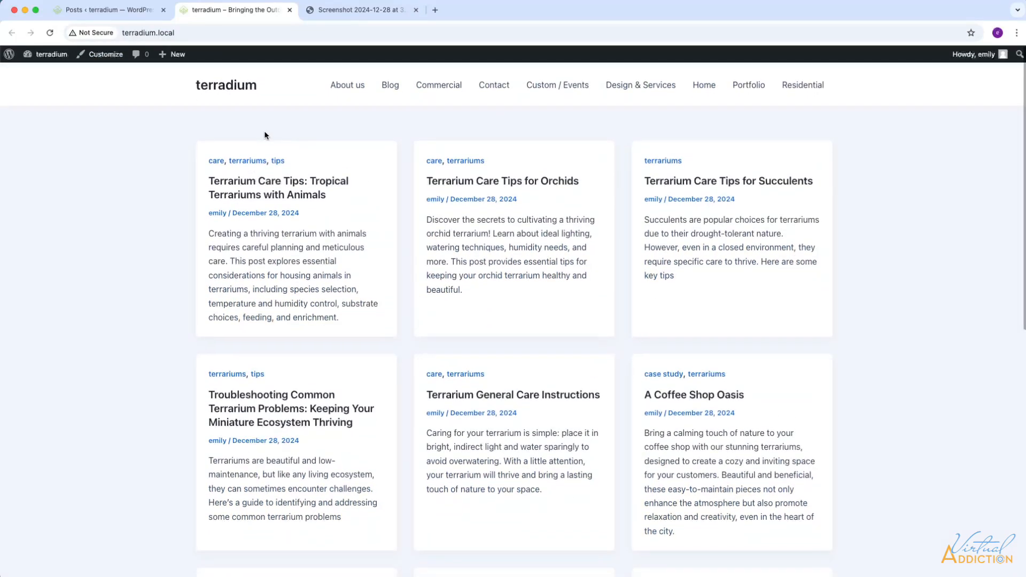
scroll(783, 243, "down", 3)
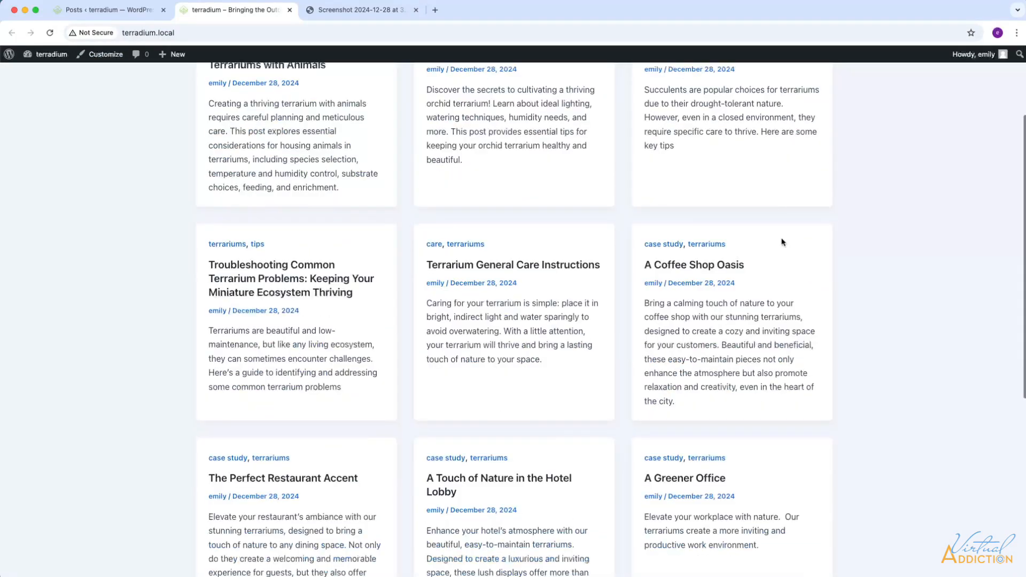
scroll(782, 243, "down", 3)
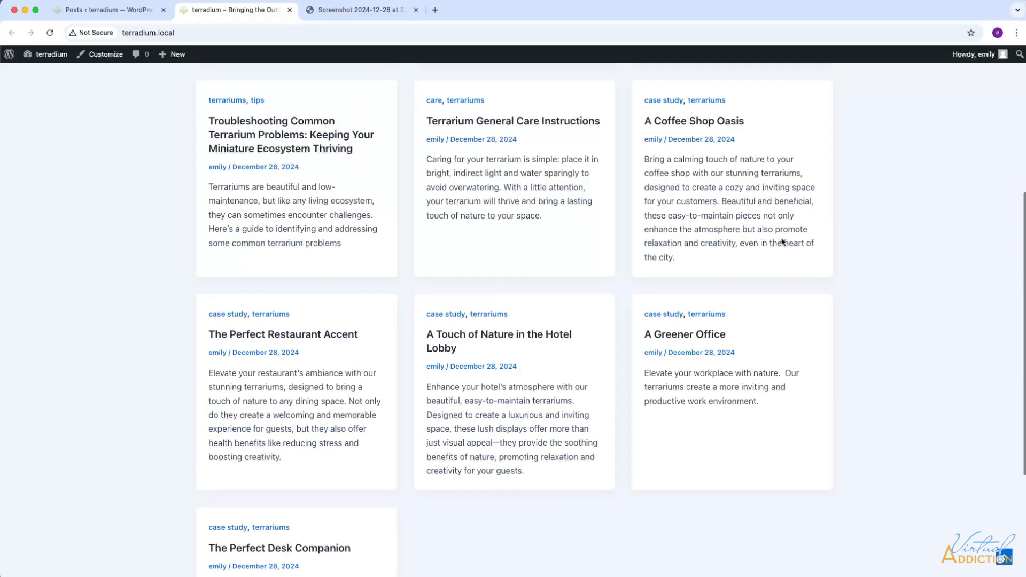
scroll(658, 286, "down", 2)
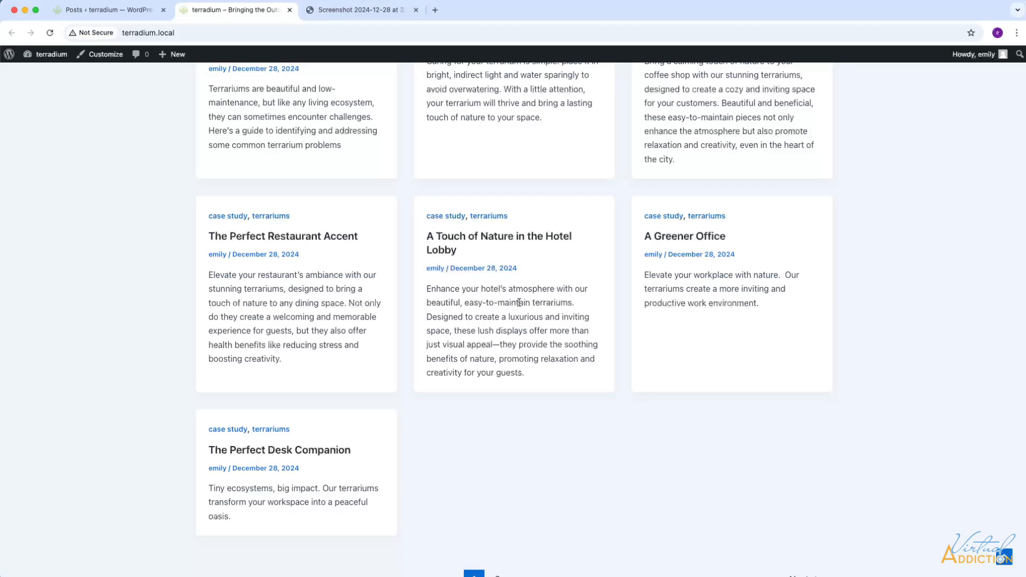
scroll(460, 310, "up", 7)
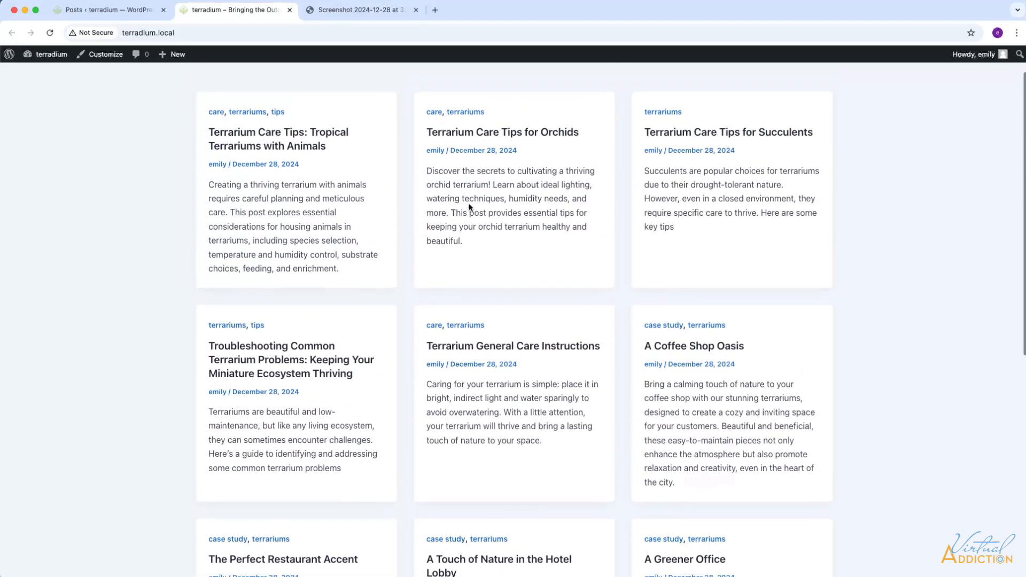
scroll(470, 208, "up", 2)
left_click(481, 183)
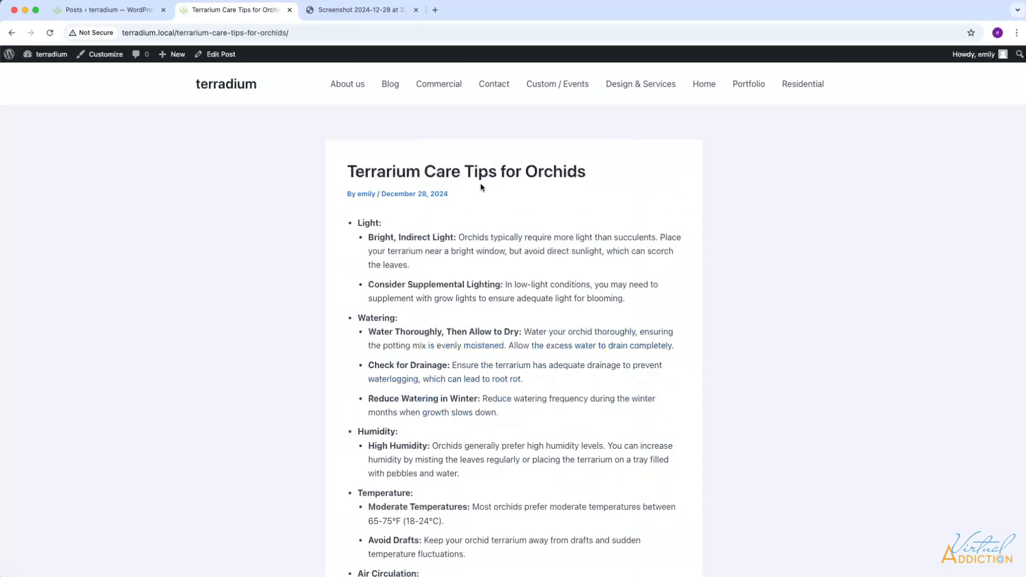
scroll(528, 356, "down", 6)
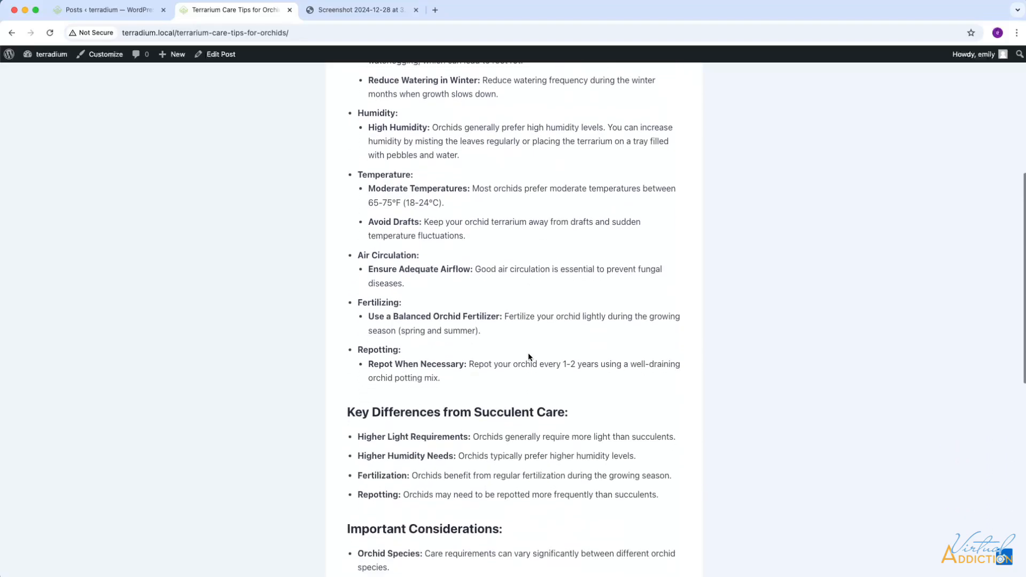
scroll(528, 357, "down", 5)
scroll(472, 159, "up", 11)
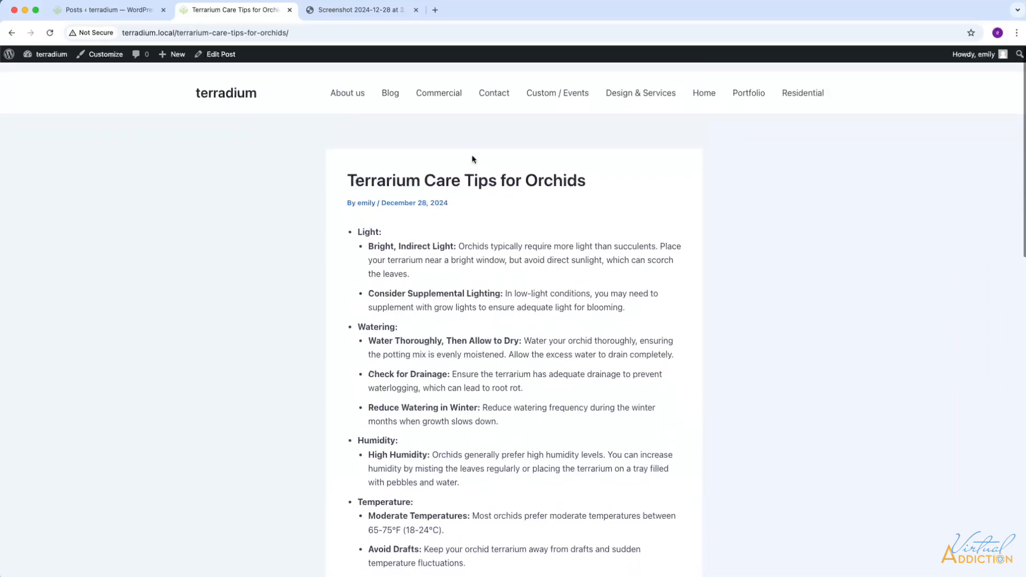
left_click(348, 87)
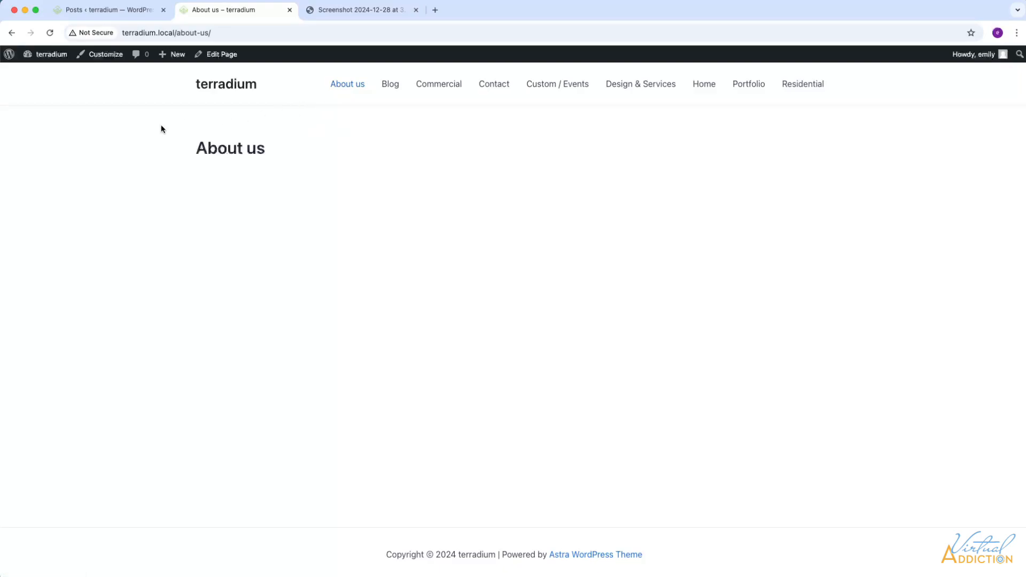
left_click(244, 86)
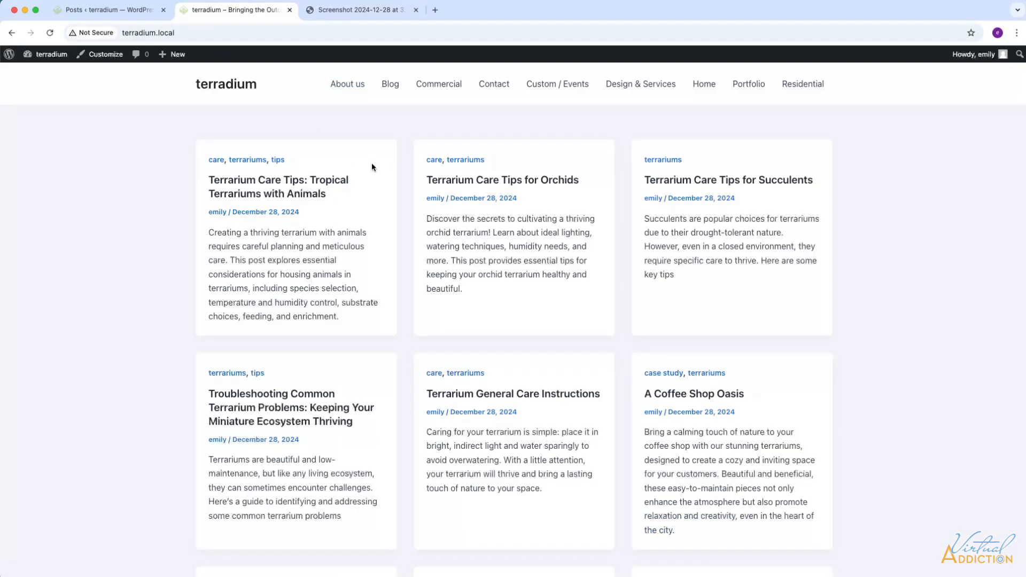
Step: From the Posts admin, open Settings > Discussion and scroll to the Avatars section showing Mystery Person
left_click(109, 10)
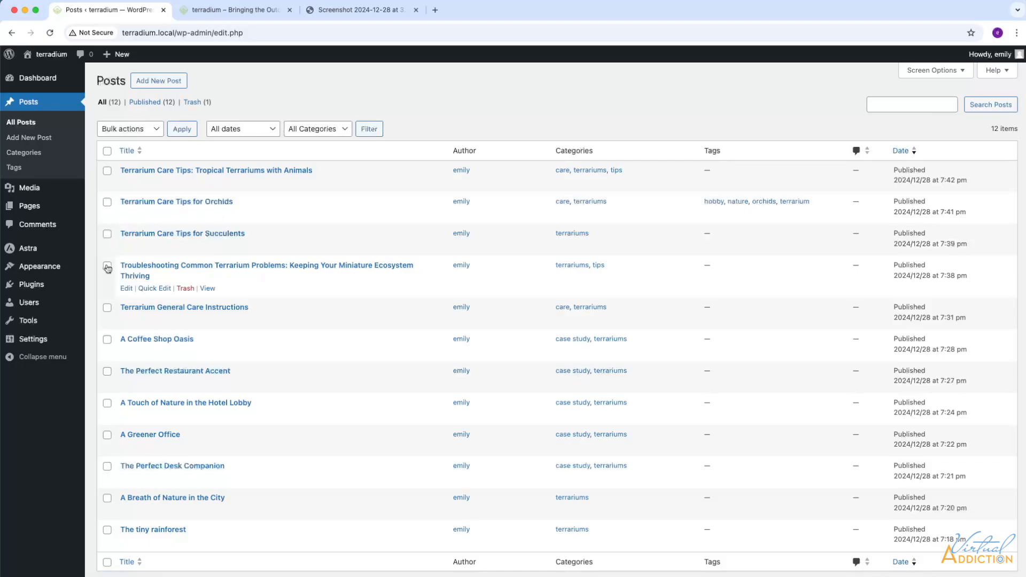
mouse_move(32, 341)
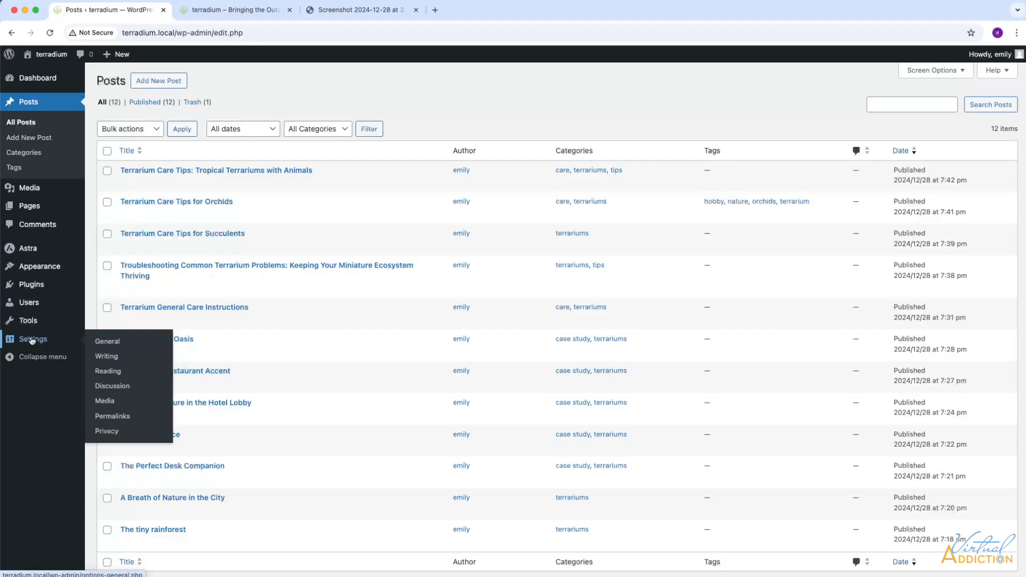
left_click(117, 386)
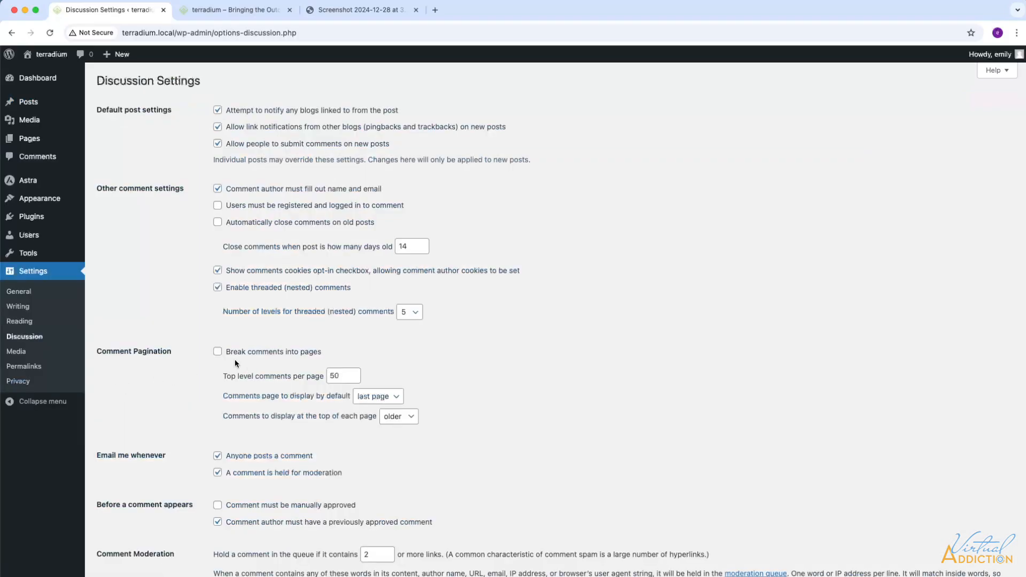
scroll(307, 353, "down", 3)
scroll(308, 357, "down", 15)
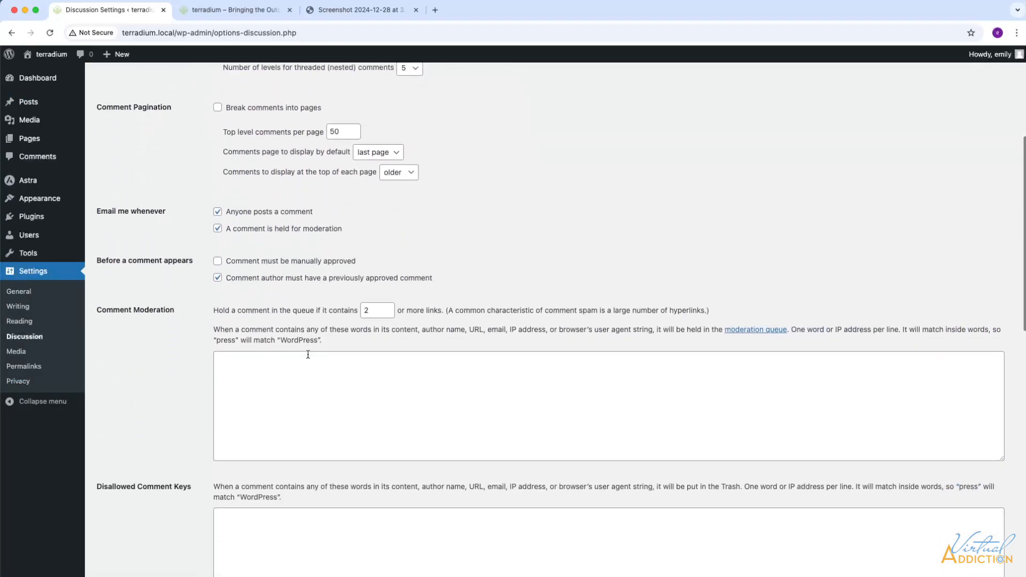
scroll(308, 357, "down", 4)
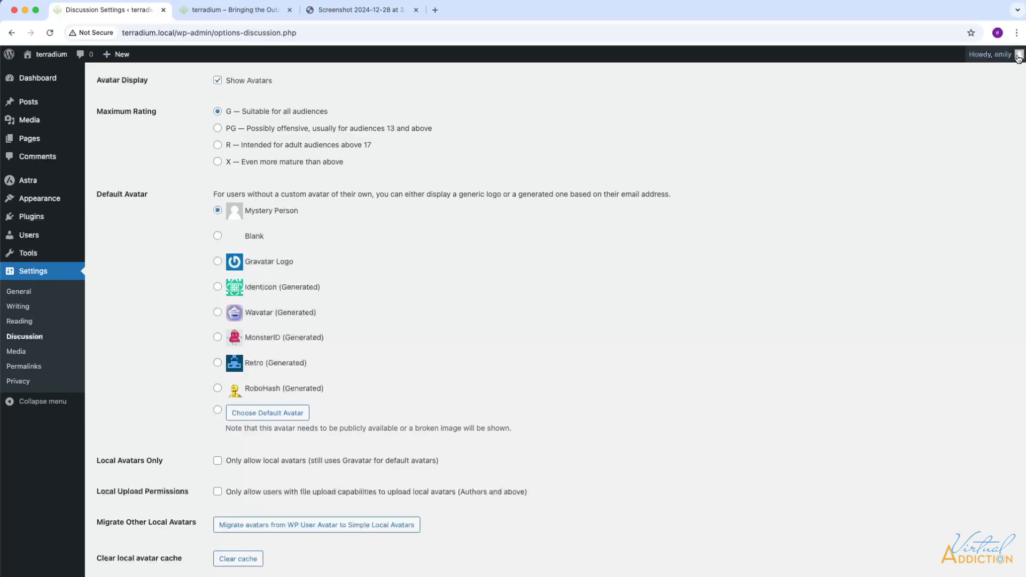
mouse_move(1019, 58)
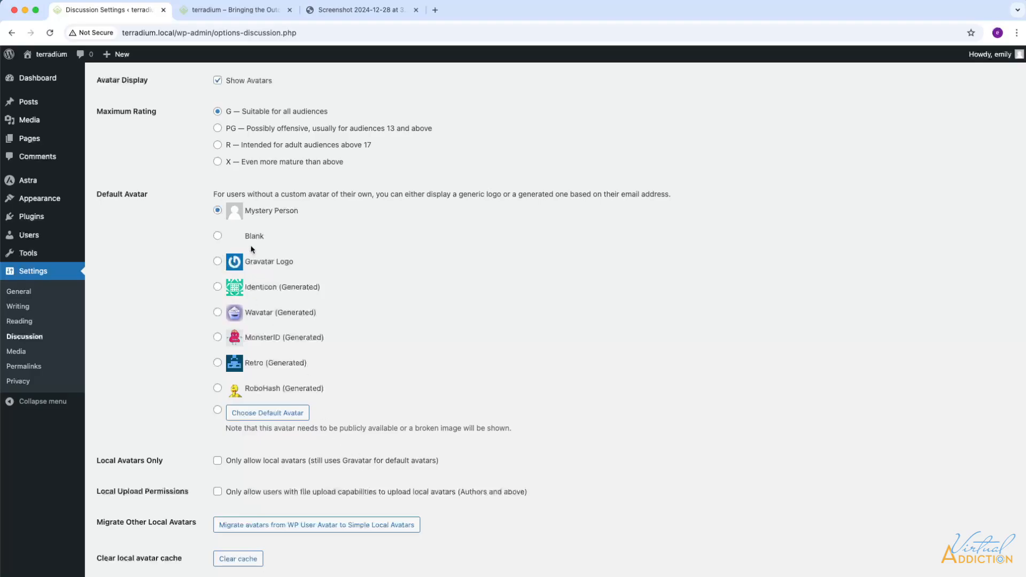
scroll(414, 363, "down", 3)
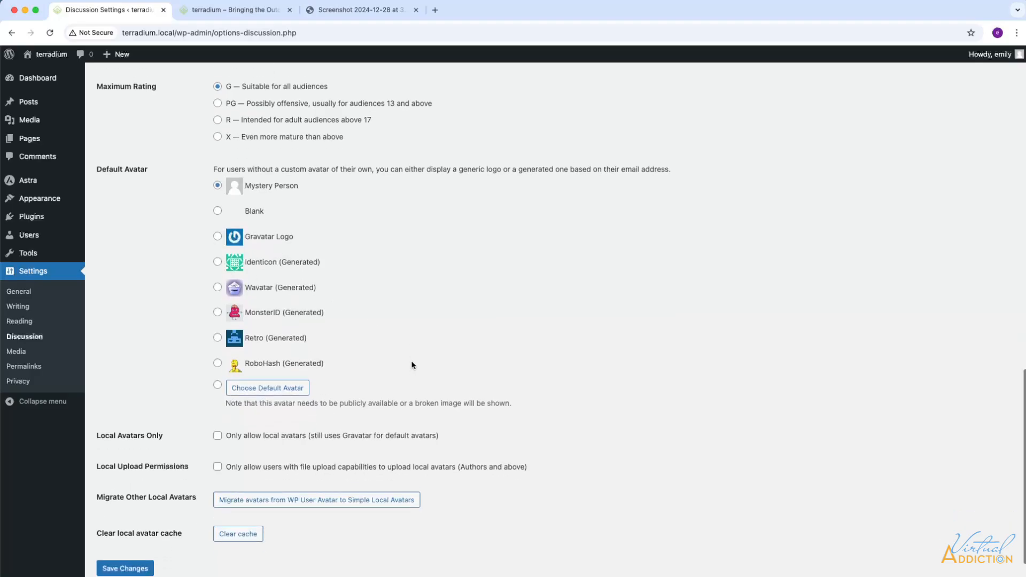
Step: Move from the Plugins page to the Users list with its single administrator account
mouse_move(53, 217)
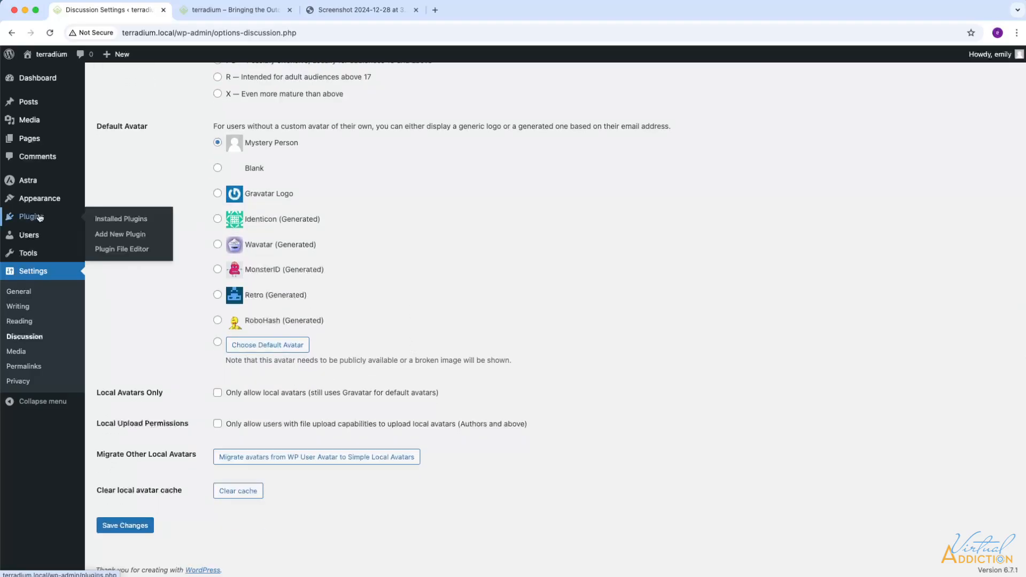
left_click(114, 220)
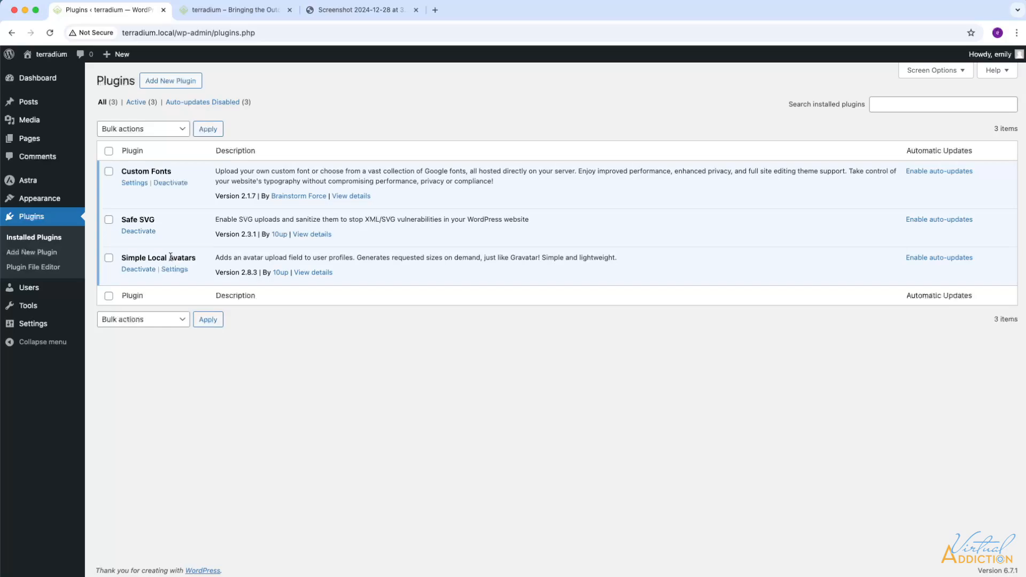
mouse_move(31, 325)
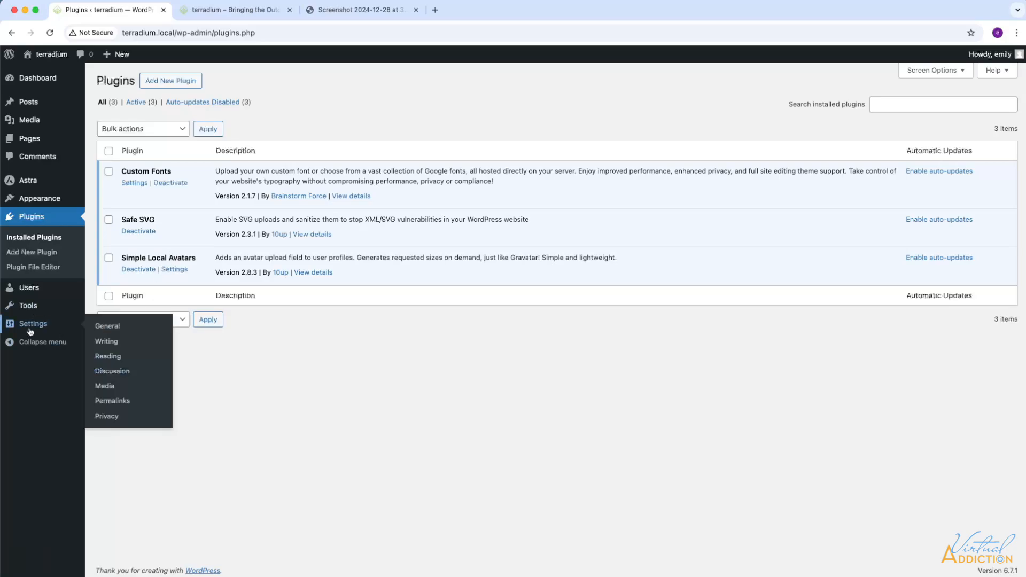
mouse_move(29, 290)
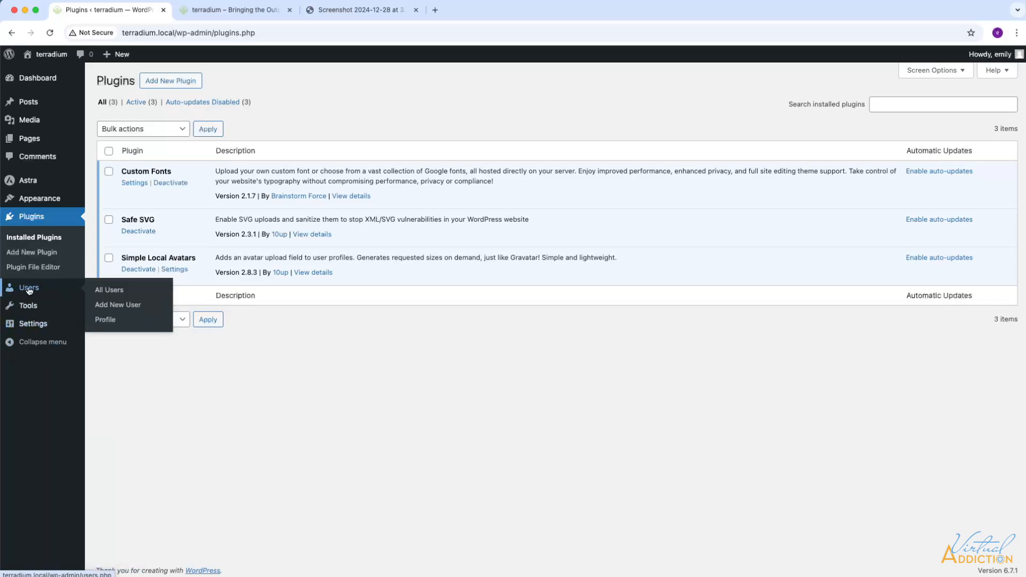
left_click(105, 291)
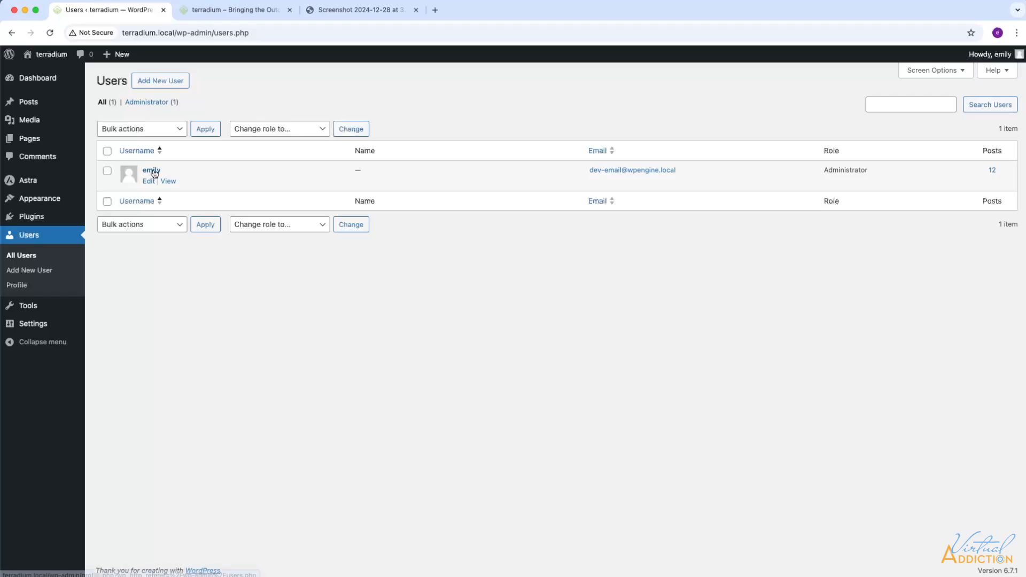
Step: Open the administrator's profile and try the Light and Blue colour schemes before restoring Default
left_click(151, 170)
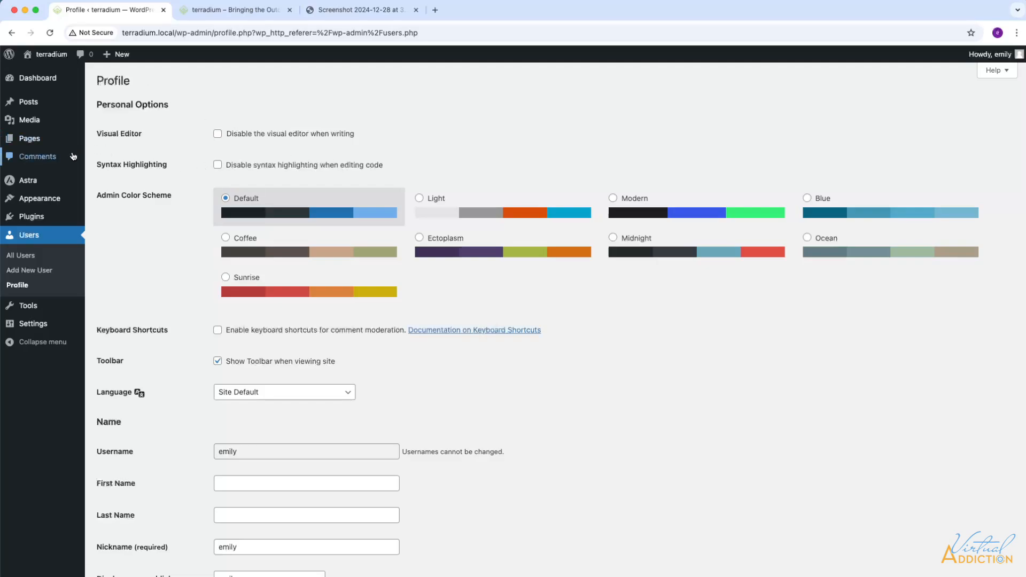
left_click(419, 199)
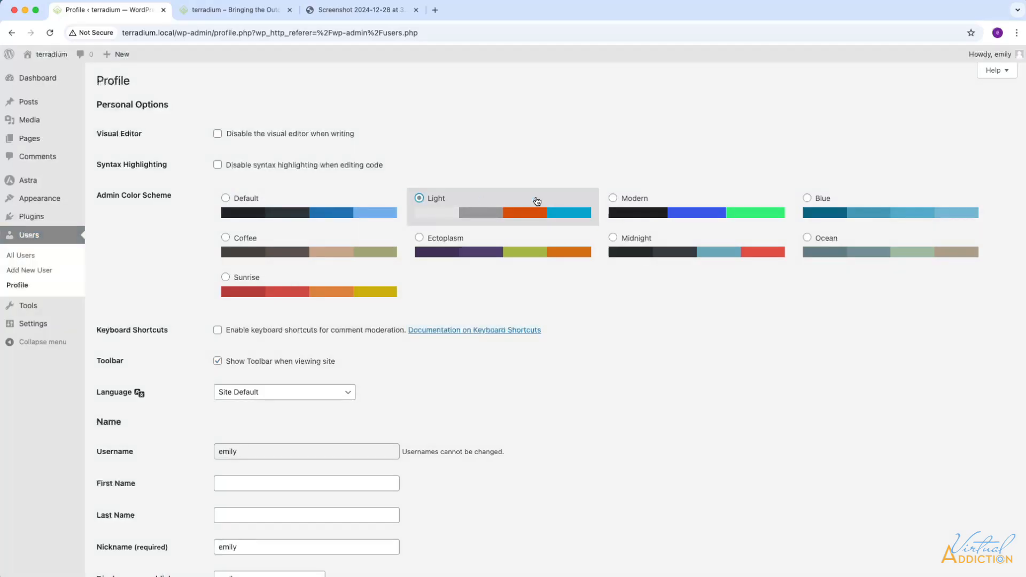
left_click(807, 199)
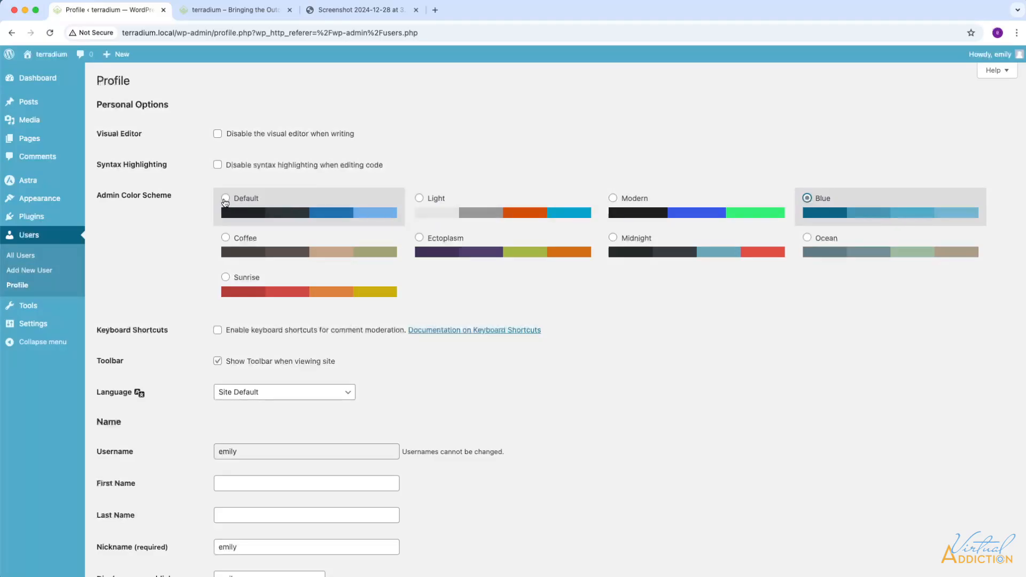
left_click(225, 201)
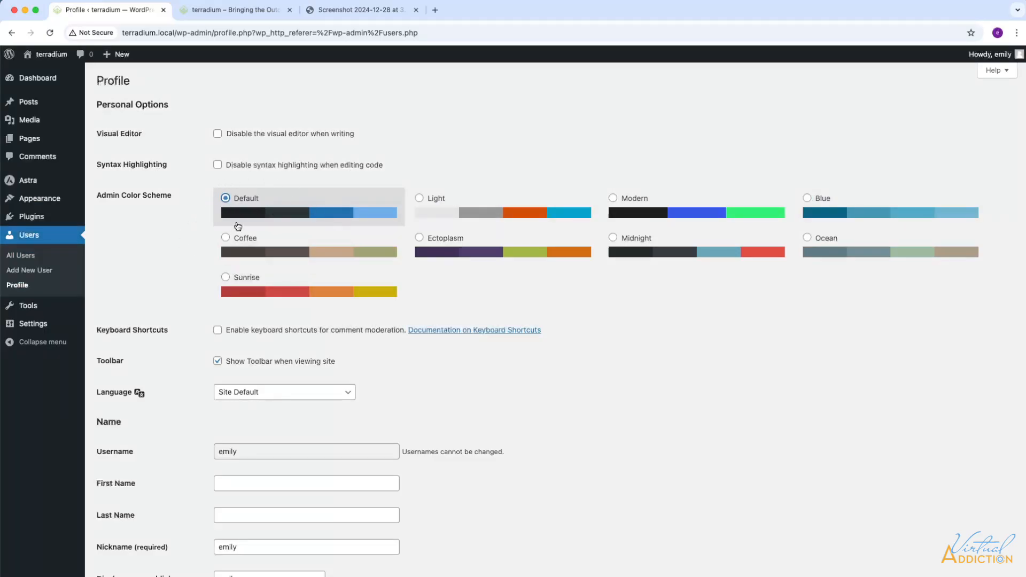
Step: Capitalise the nickname's first letter and choose it as the public display name
scroll(451, 364, "down", 3)
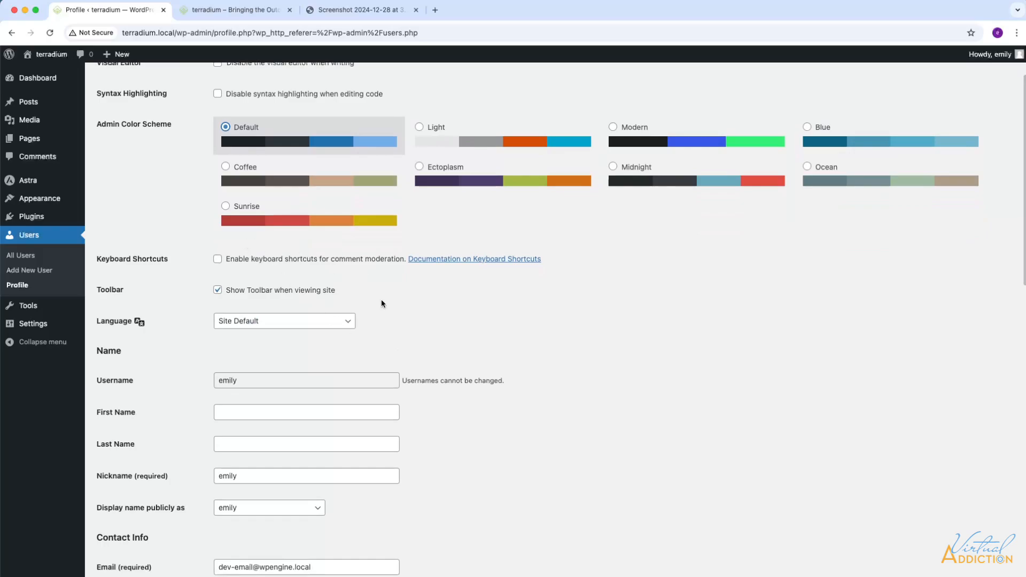
scroll(381, 304, "down", 5)
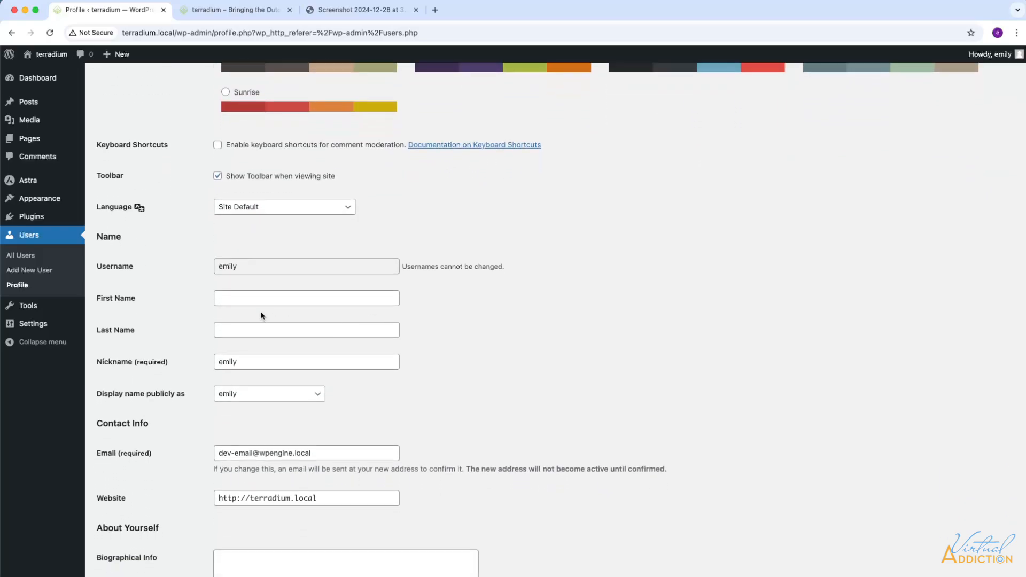
left_click(231, 364)
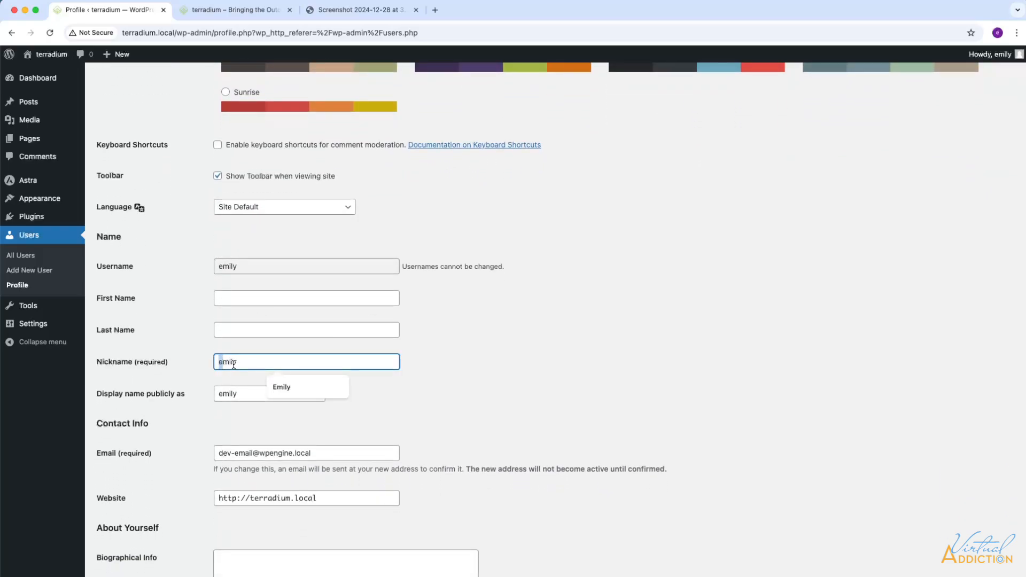
type("E")
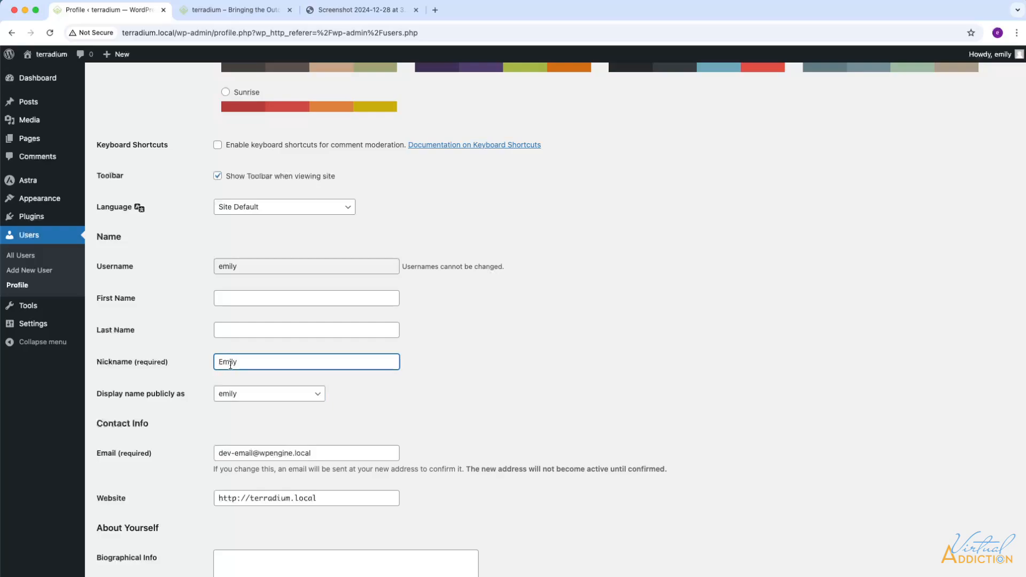
left_click(243, 396)
left_click(239, 406)
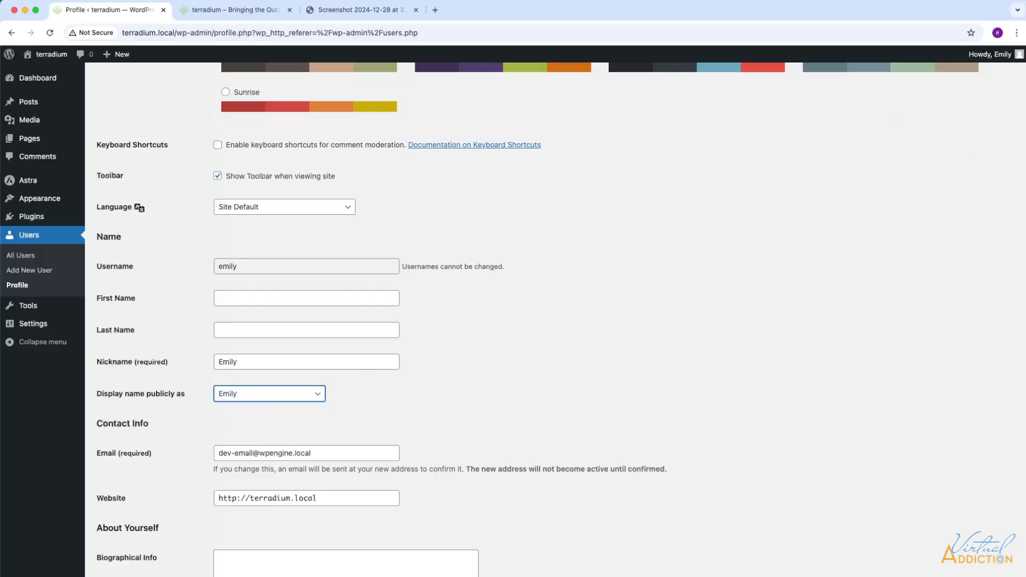
mouse_move(999, 58)
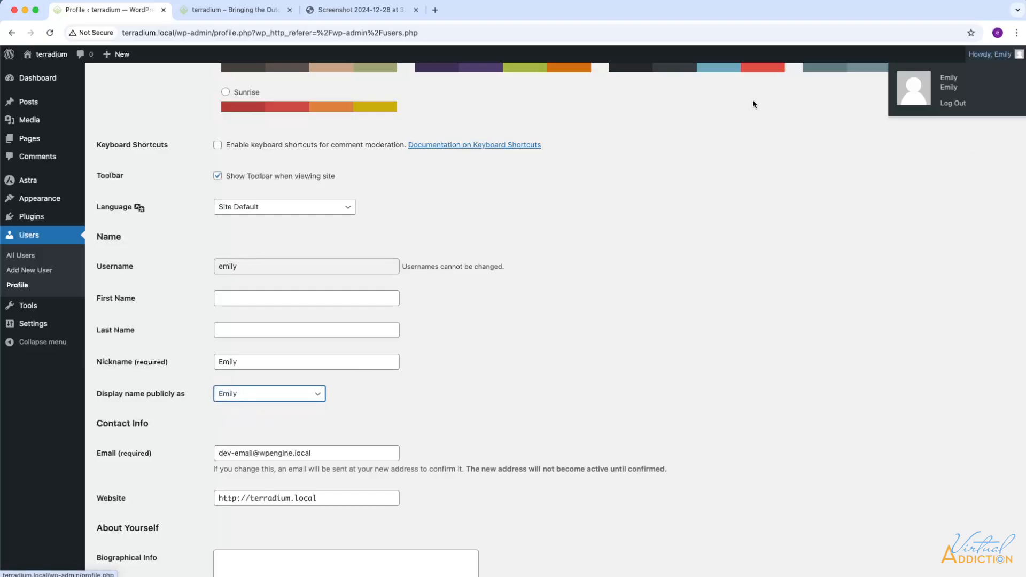
Step: Set the local avatar to the smiling woman's Media Library photo, cropped around her face
scroll(245, 298, "down", 5)
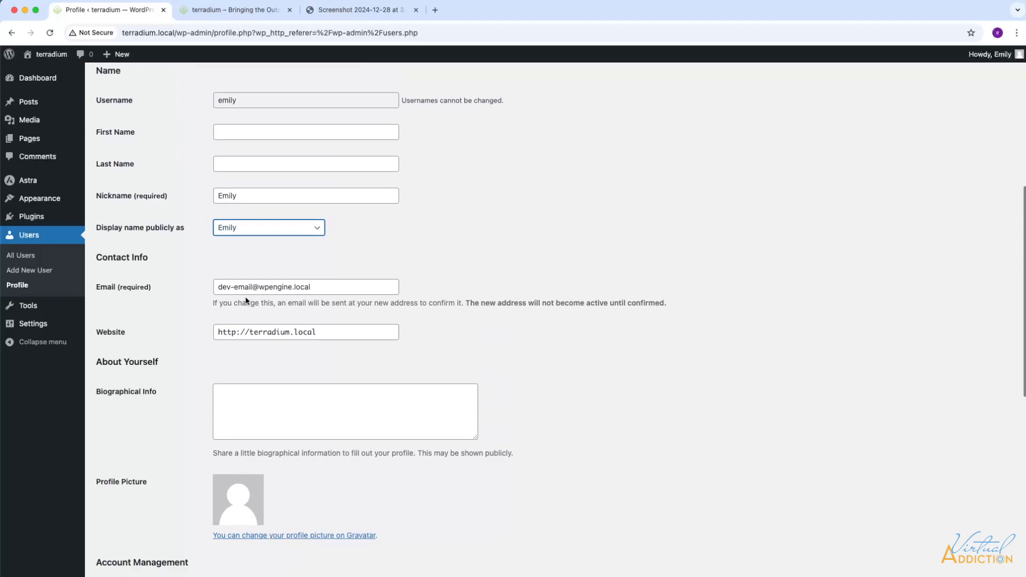
scroll(247, 301, "down", 2)
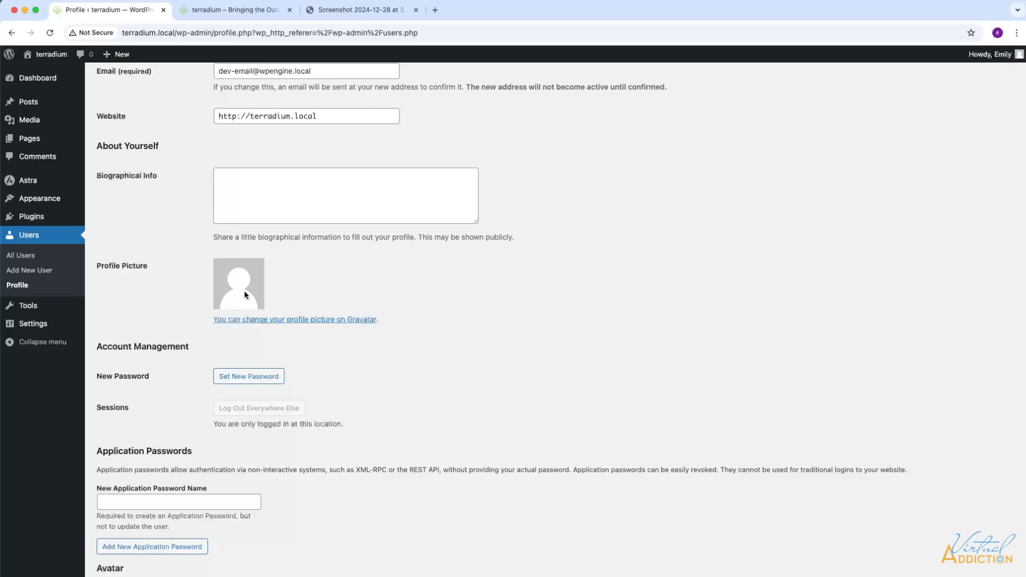
scroll(310, 399, "down", 5)
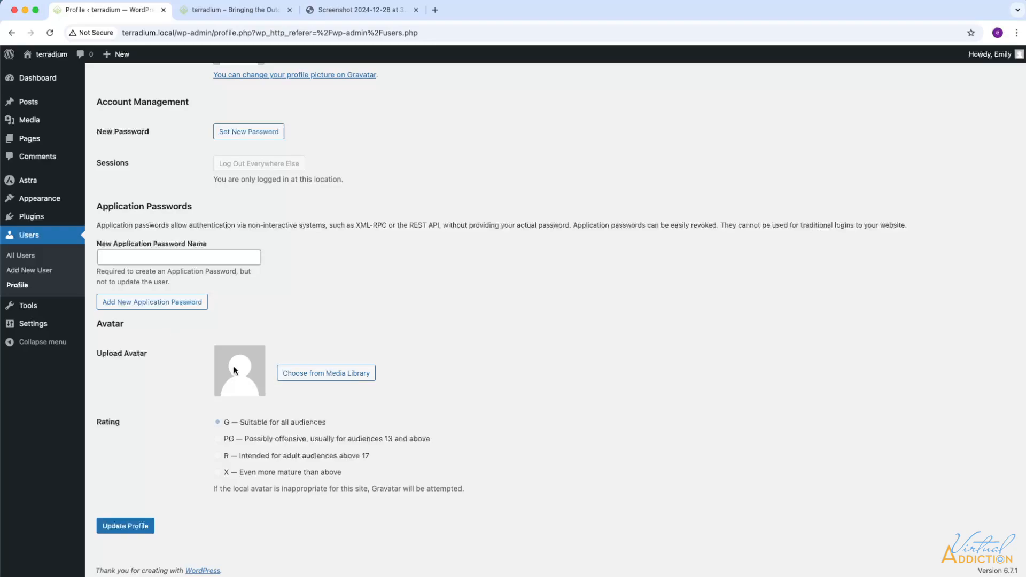
left_click(307, 374)
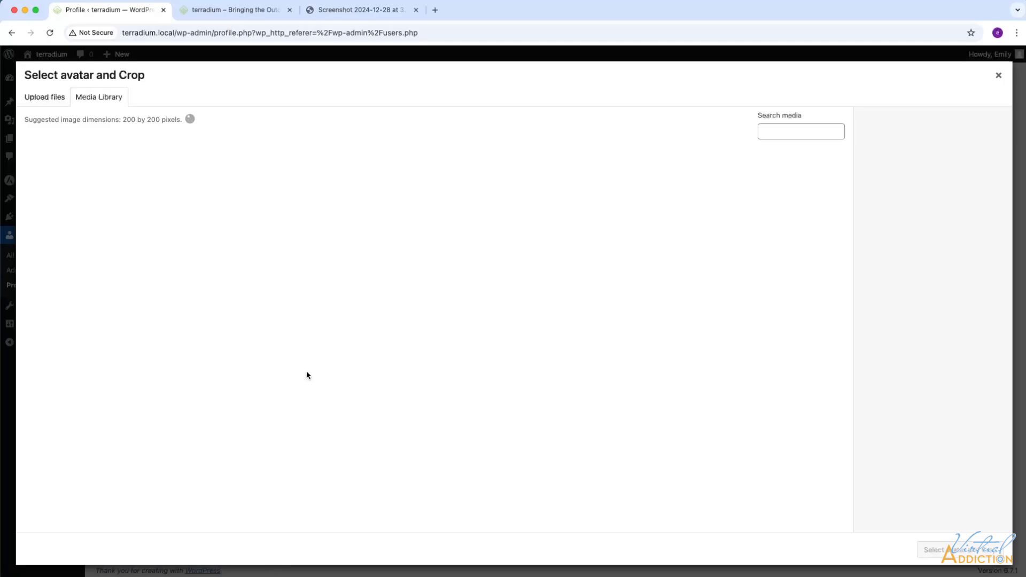
scroll(405, 384, "down", 6)
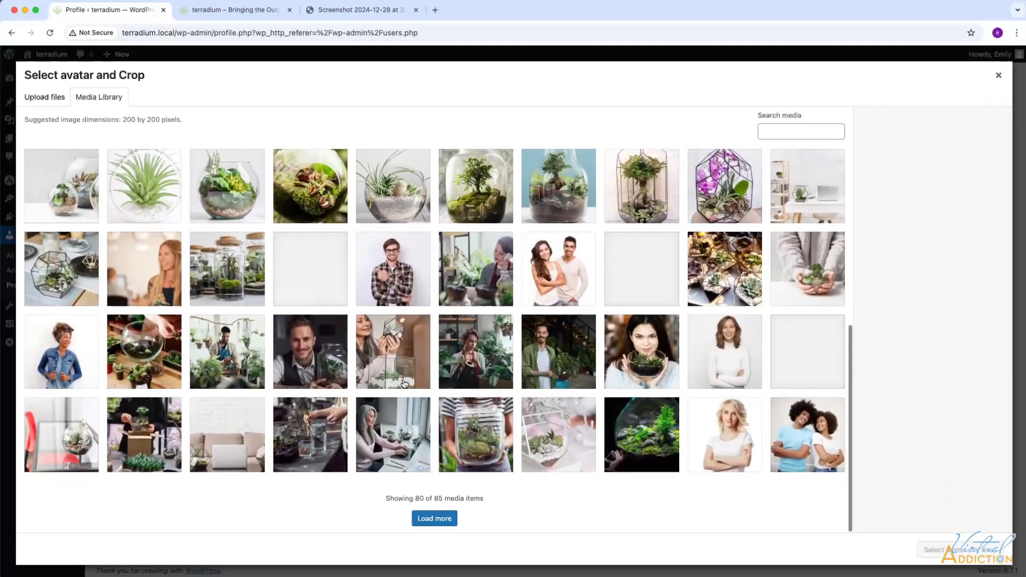
left_click(167, 287)
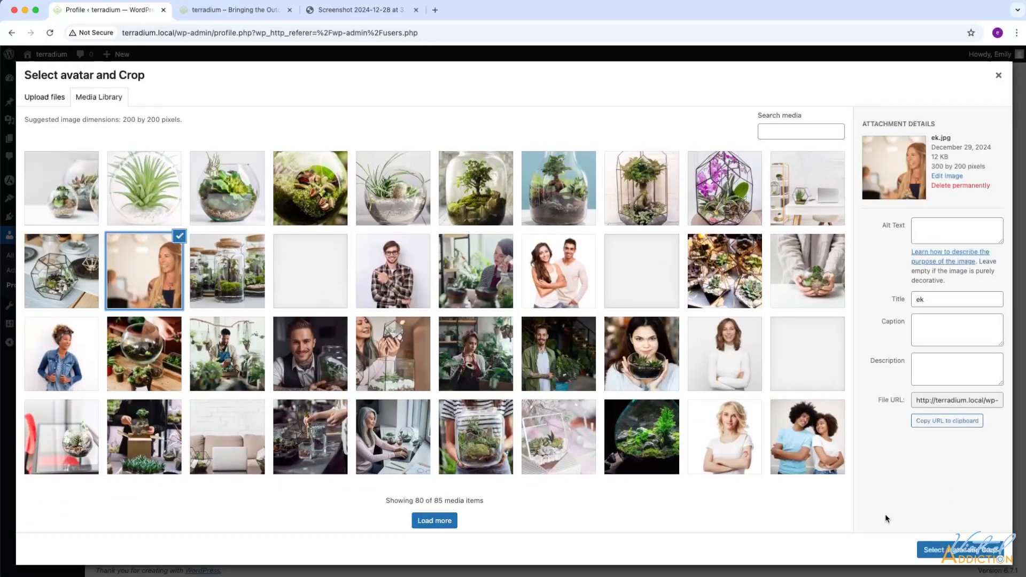
left_click(949, 553)
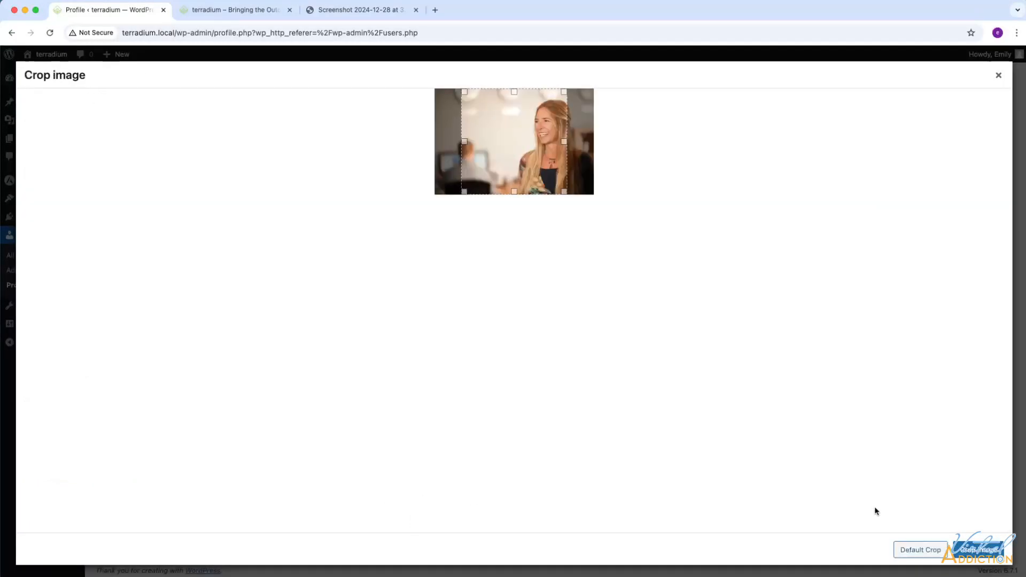
left_click_drag(511, 161, 538, 155)
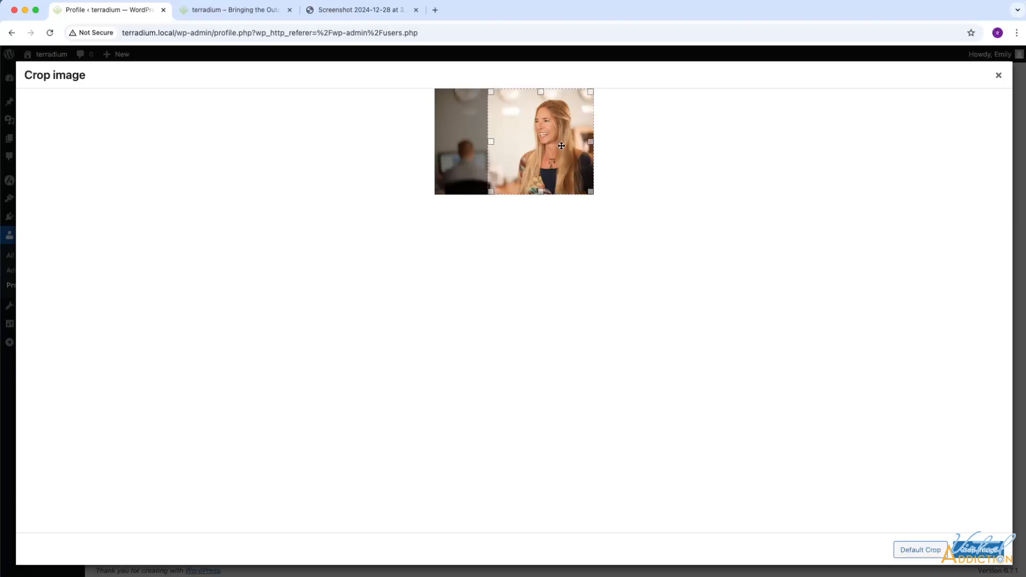
left_click(979, 550)
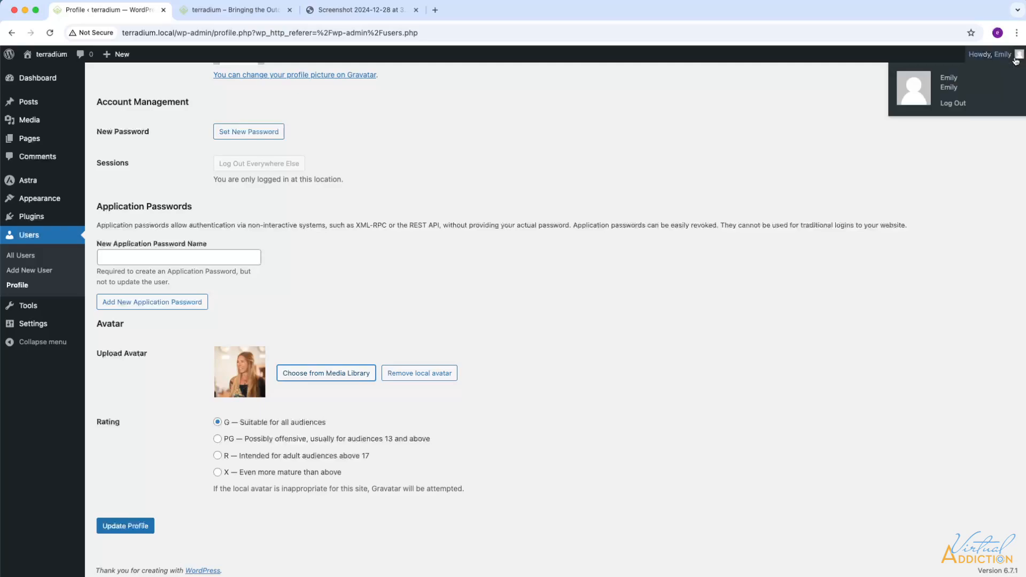
Step: Save the profile, open the Dashboard, check the front page, then return to the Dashboard
left_click(116, 527)
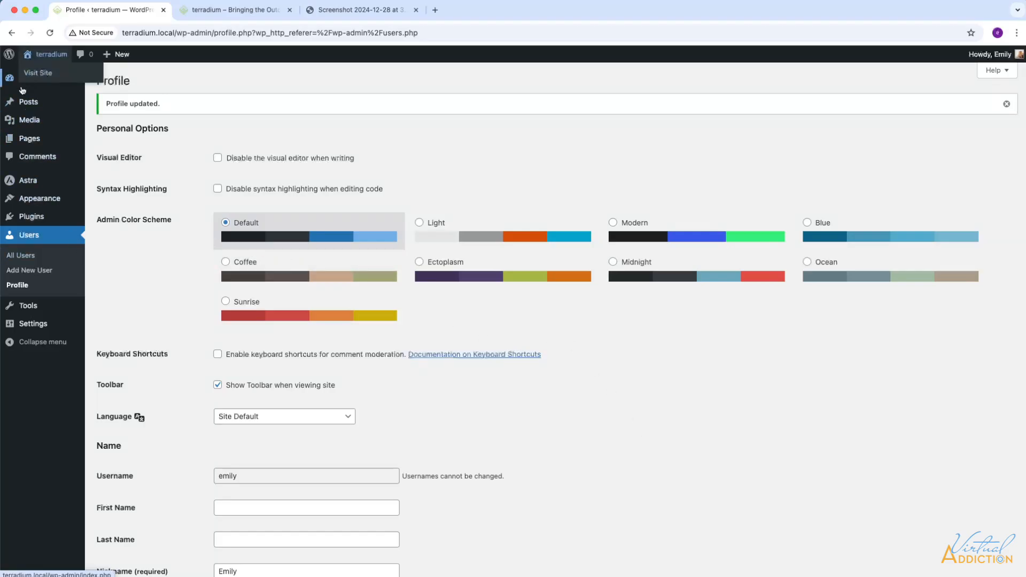
left_click(39, 81)
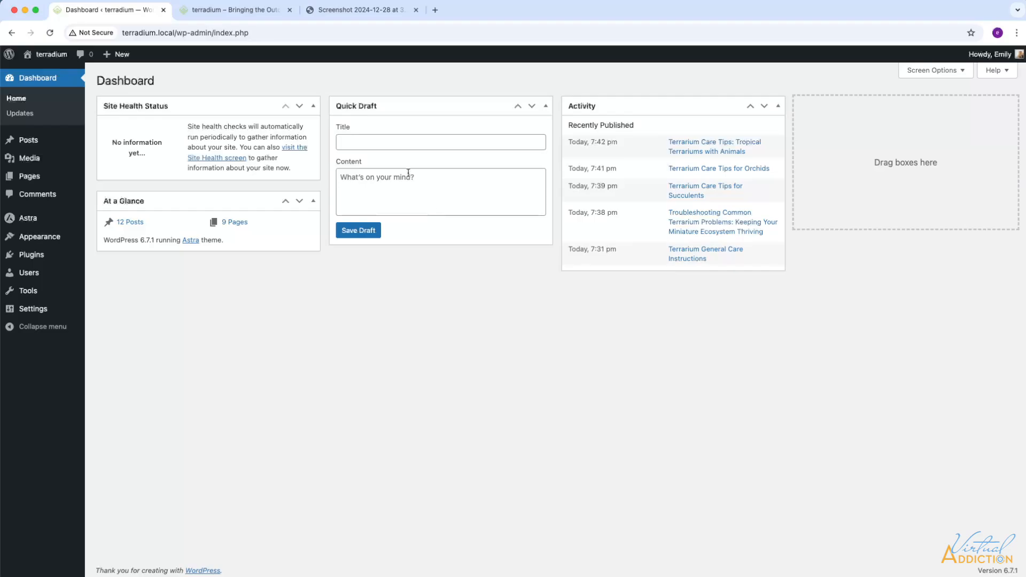
left_click(226, 10)
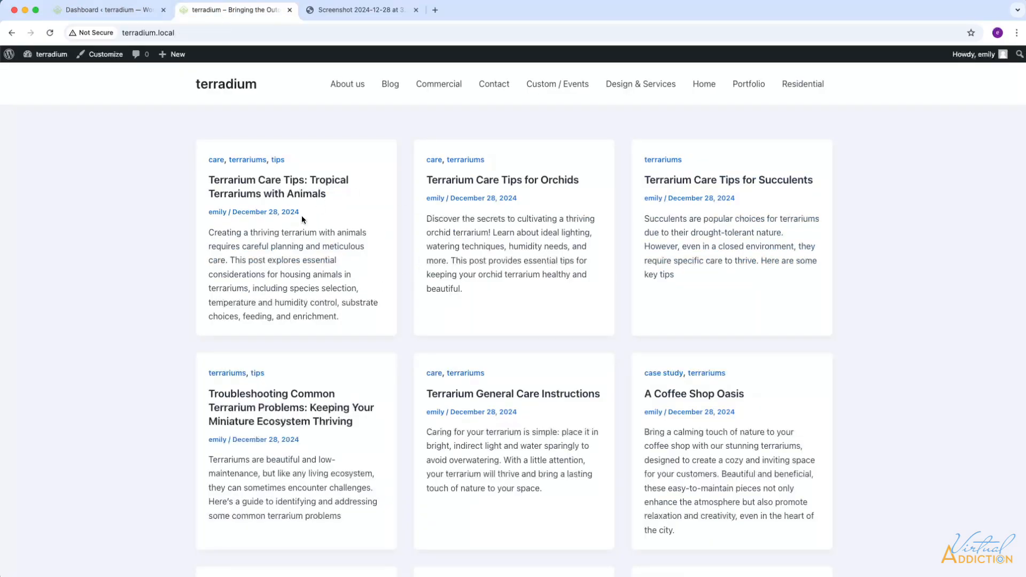
left_click(98, 12)
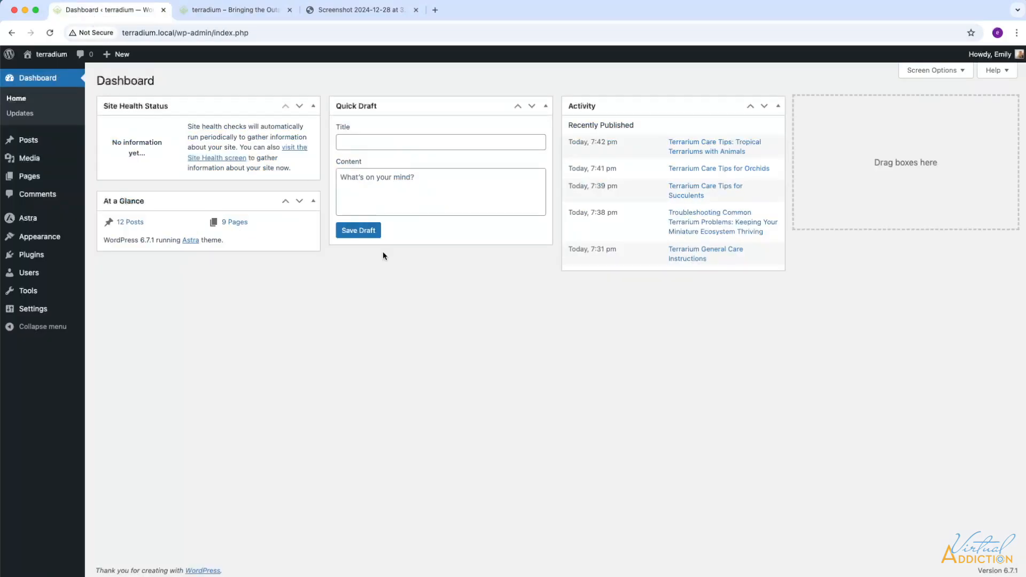